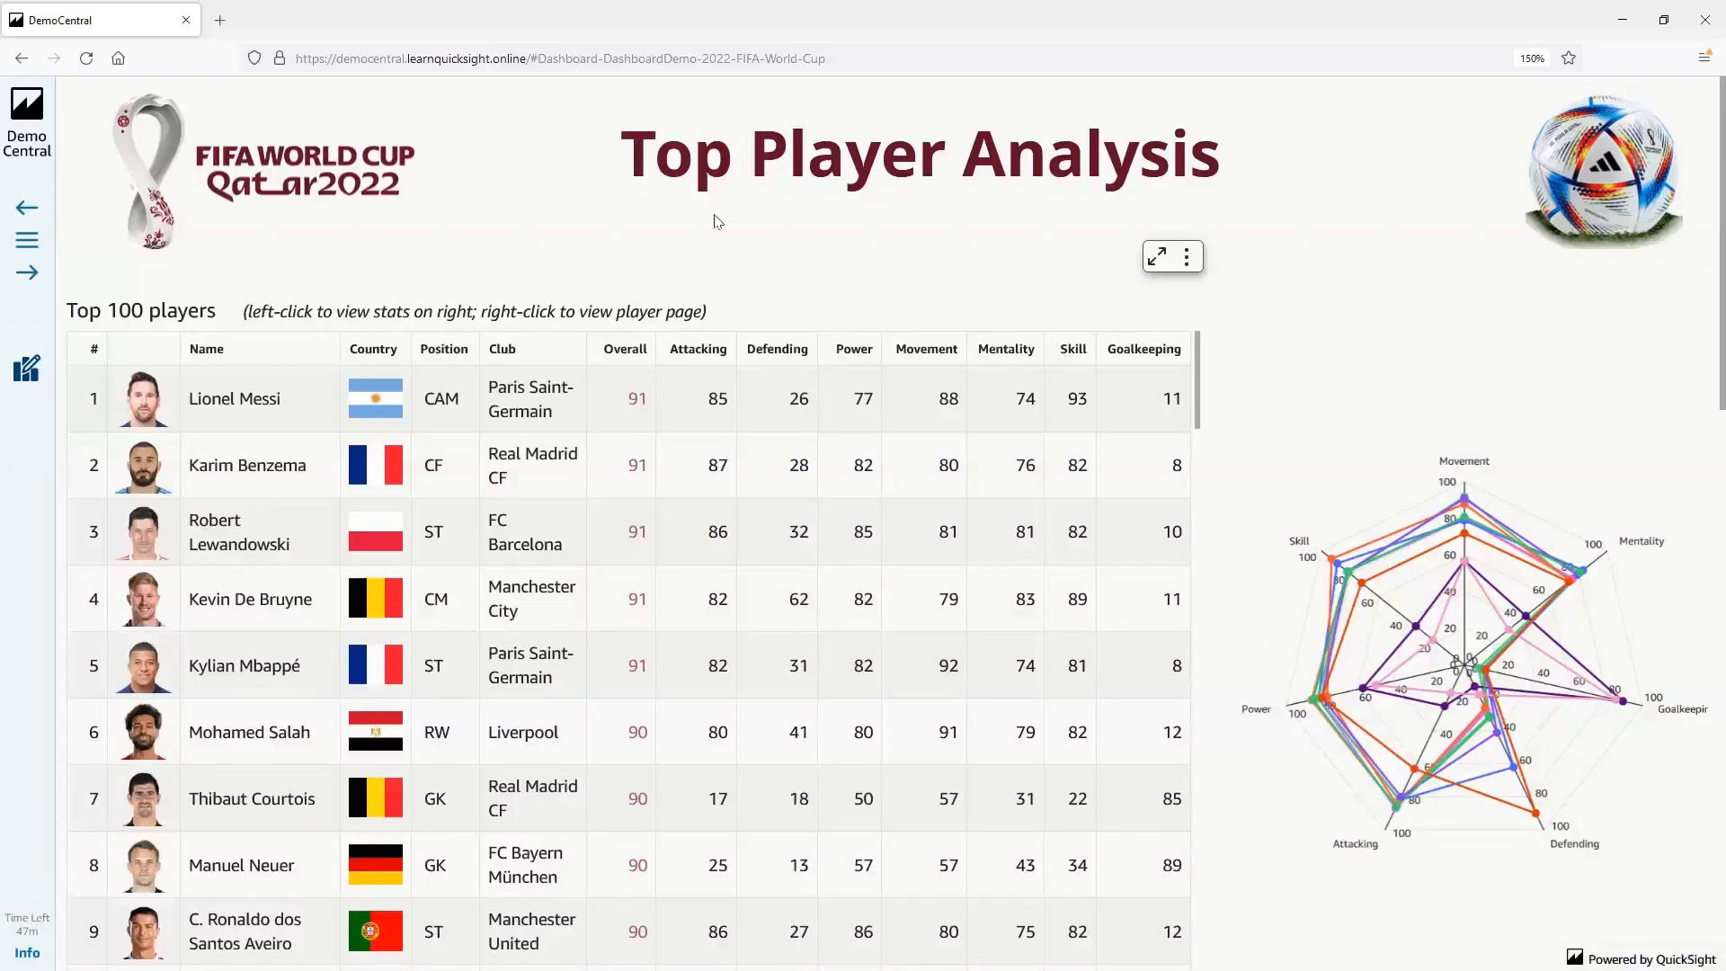
Open the Amazon QuickSight Community site in a new browser tab and go to its Question & Answer category
{"action": "left_click", "coordinate": [221, 21]}
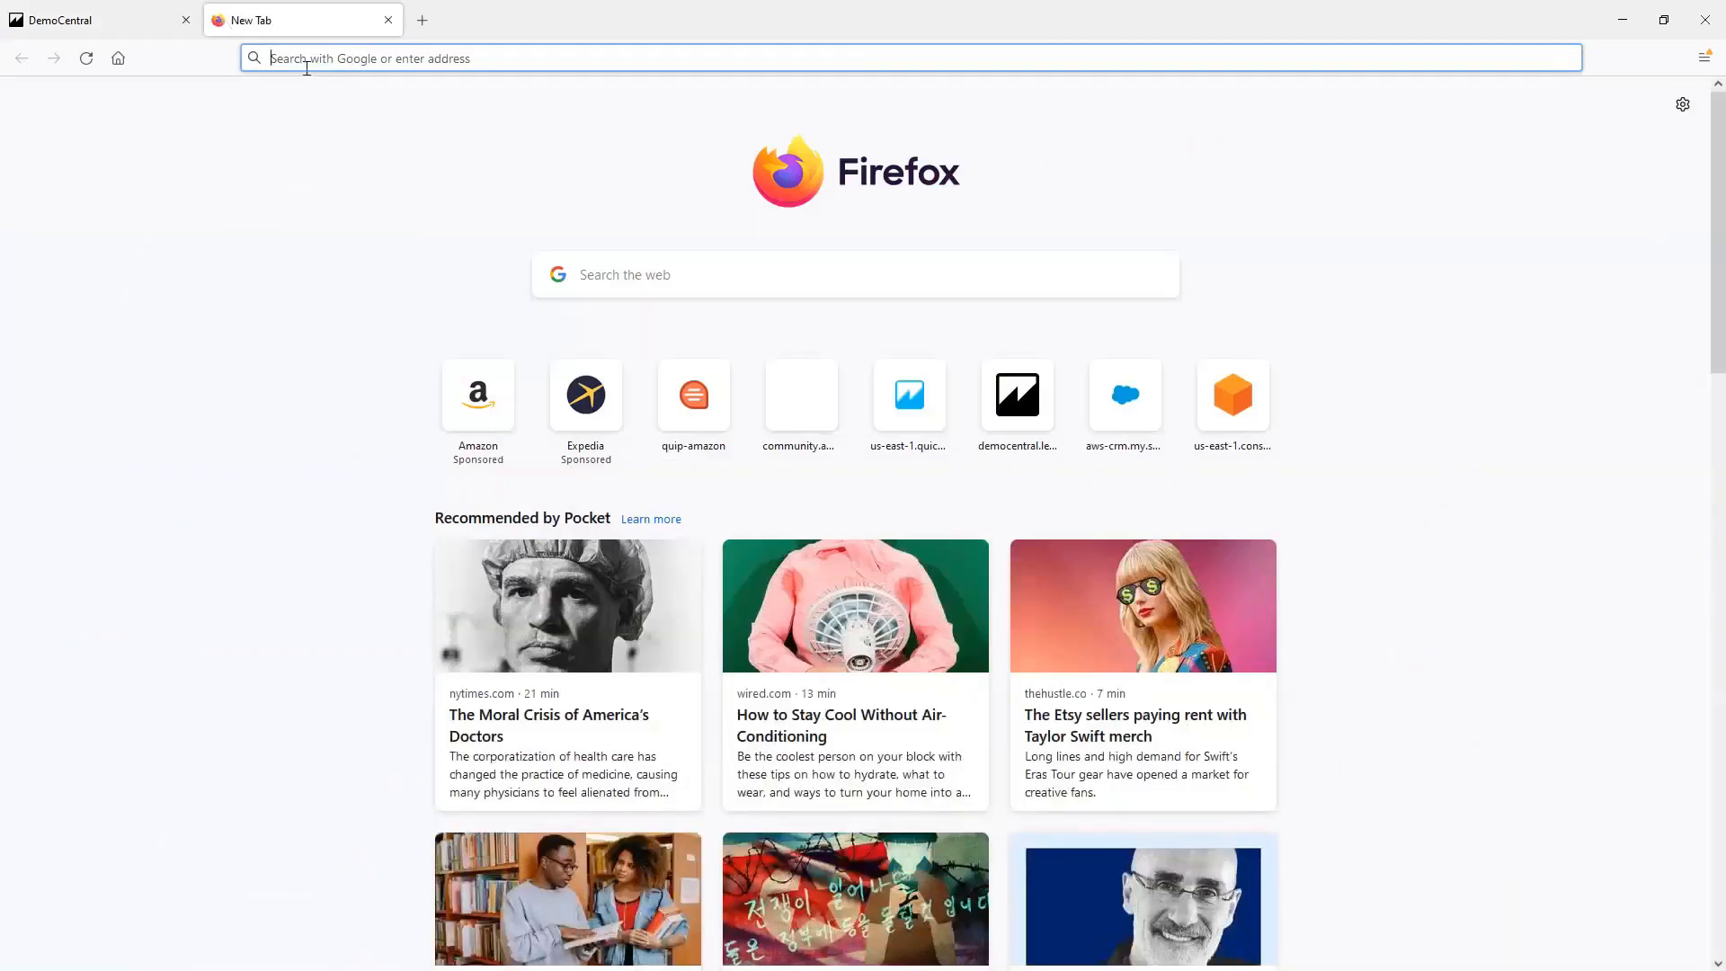
{"action": "type", "text": "Quicksight.aws.amazon.com/"}
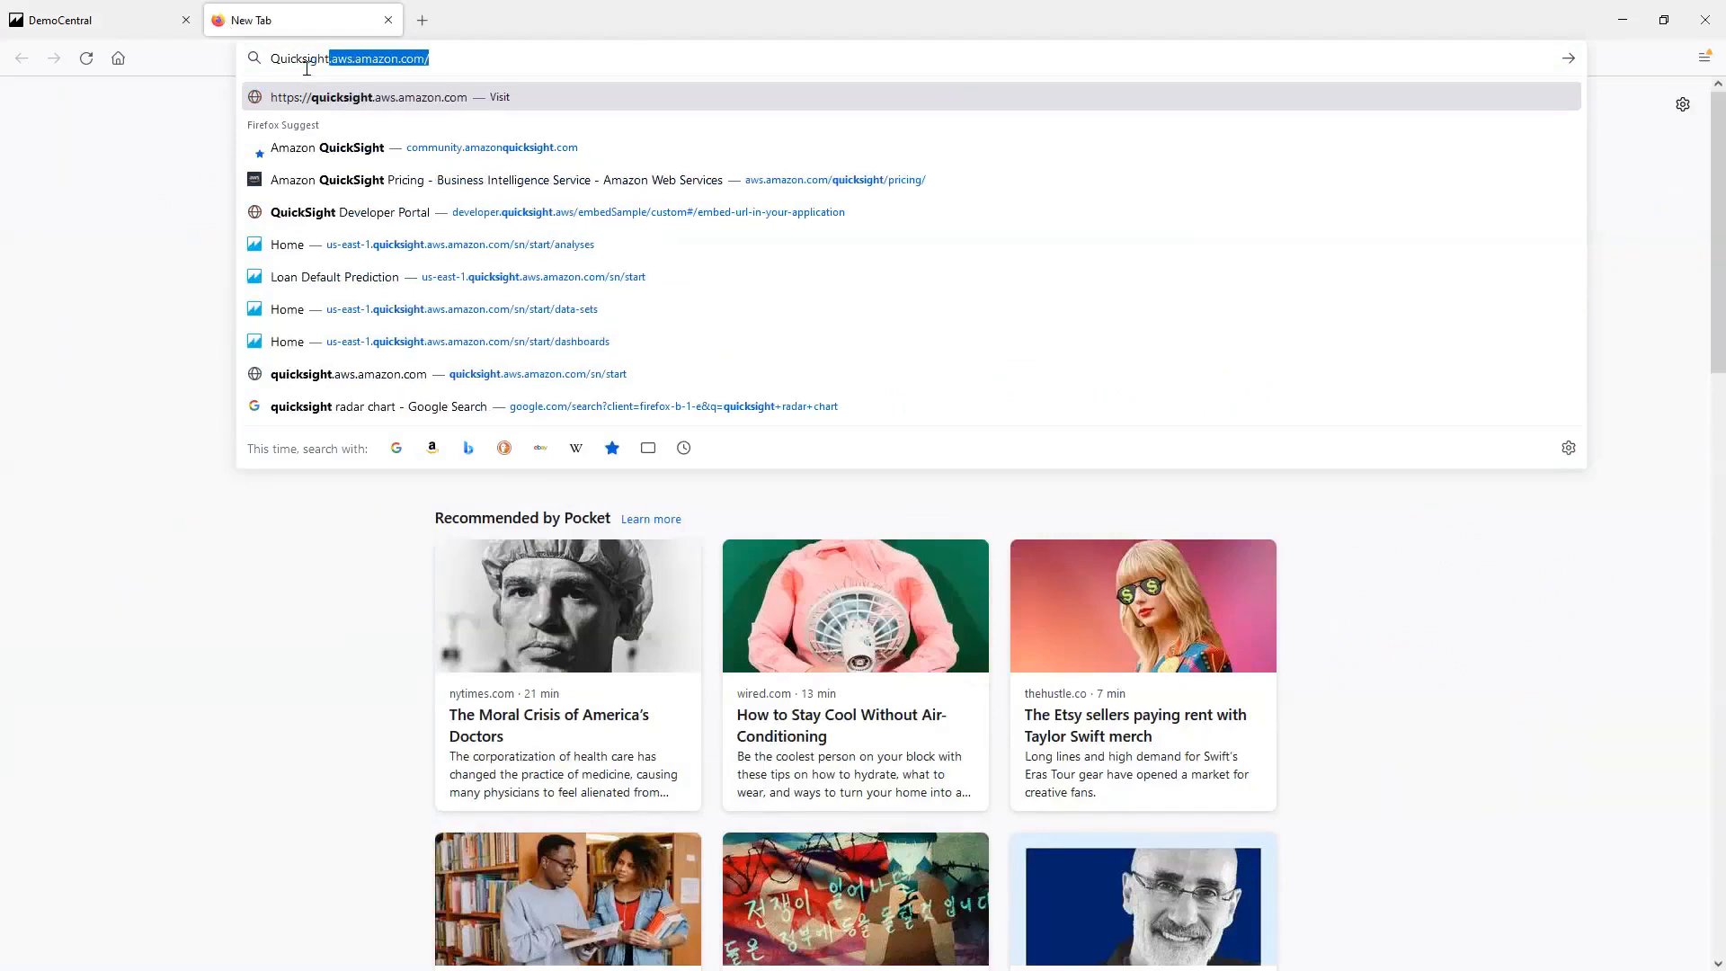
{"action": "left_click", "coordinate": [392, 150]}
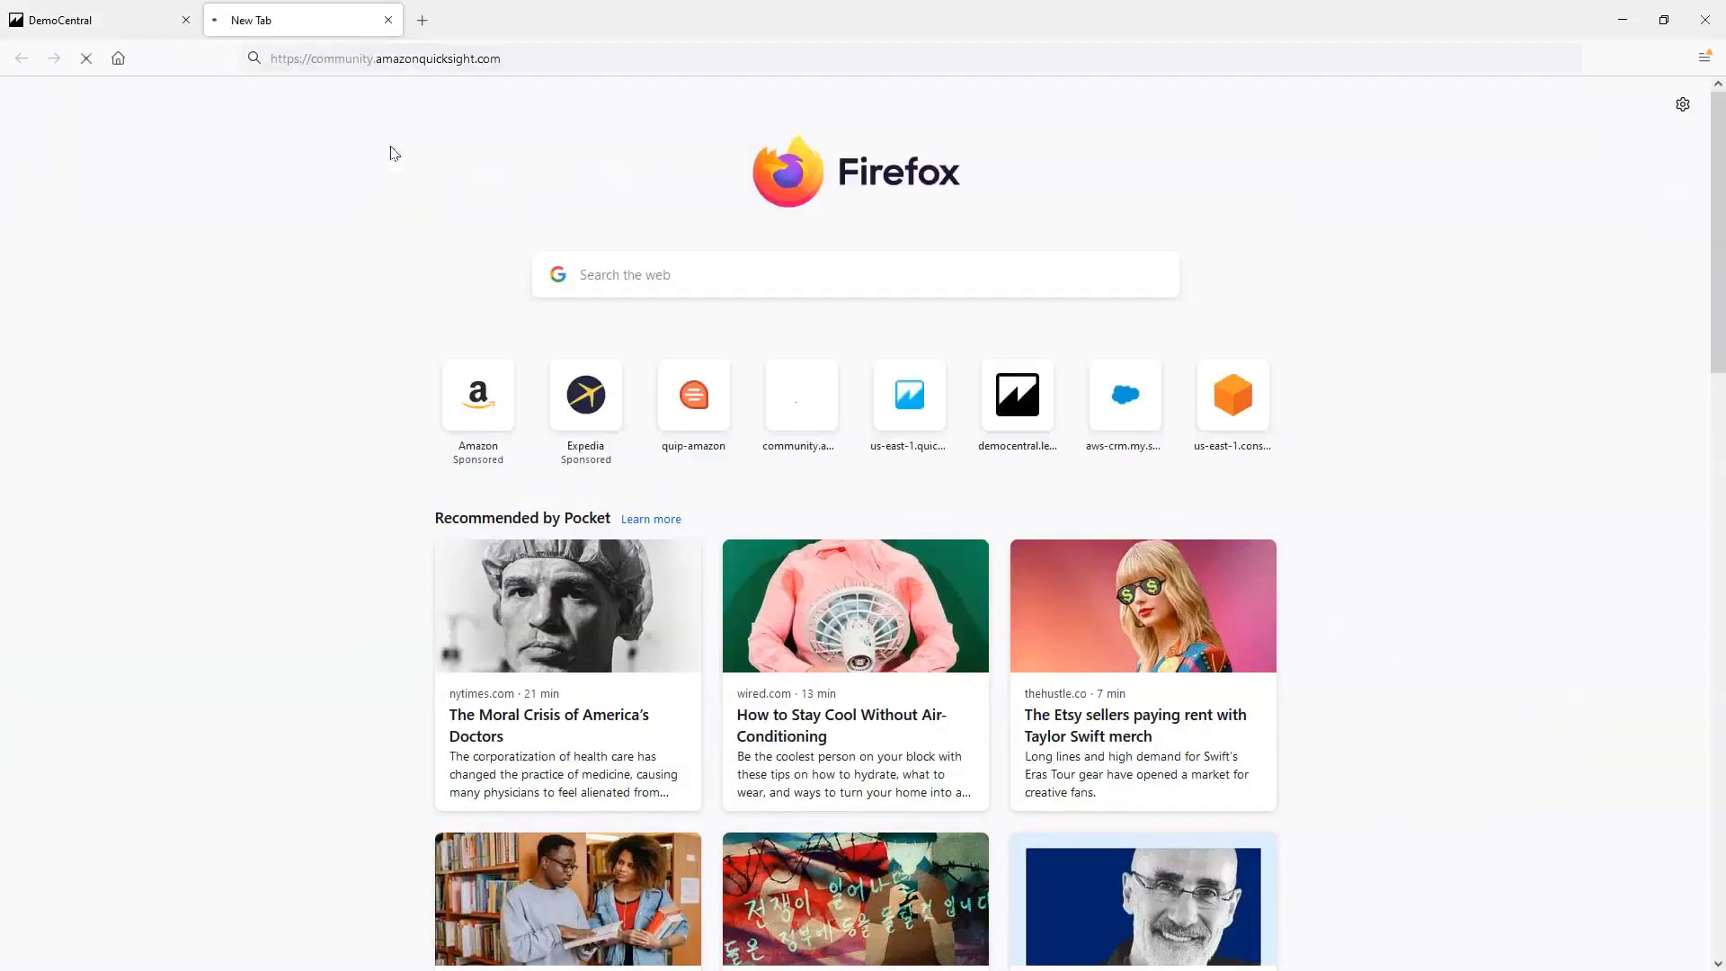
{"action": "mouse_move", "coordinate": [393, 153]}
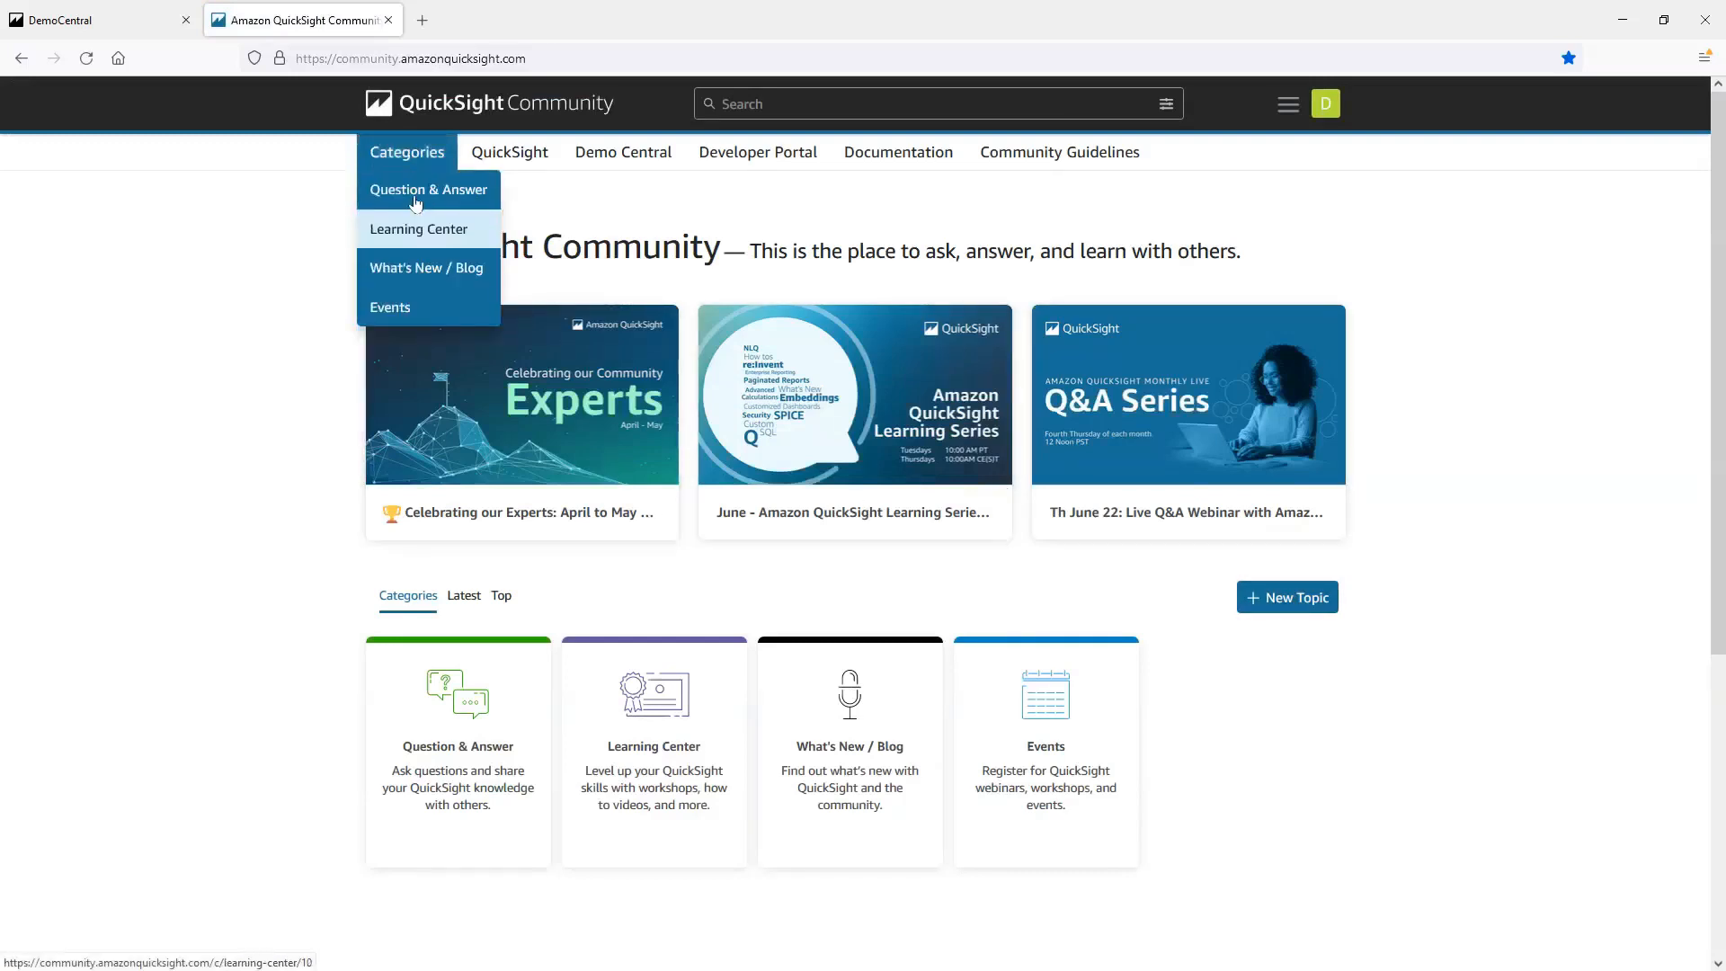
{"action": "left_click", "coordinate": [415, 191]}
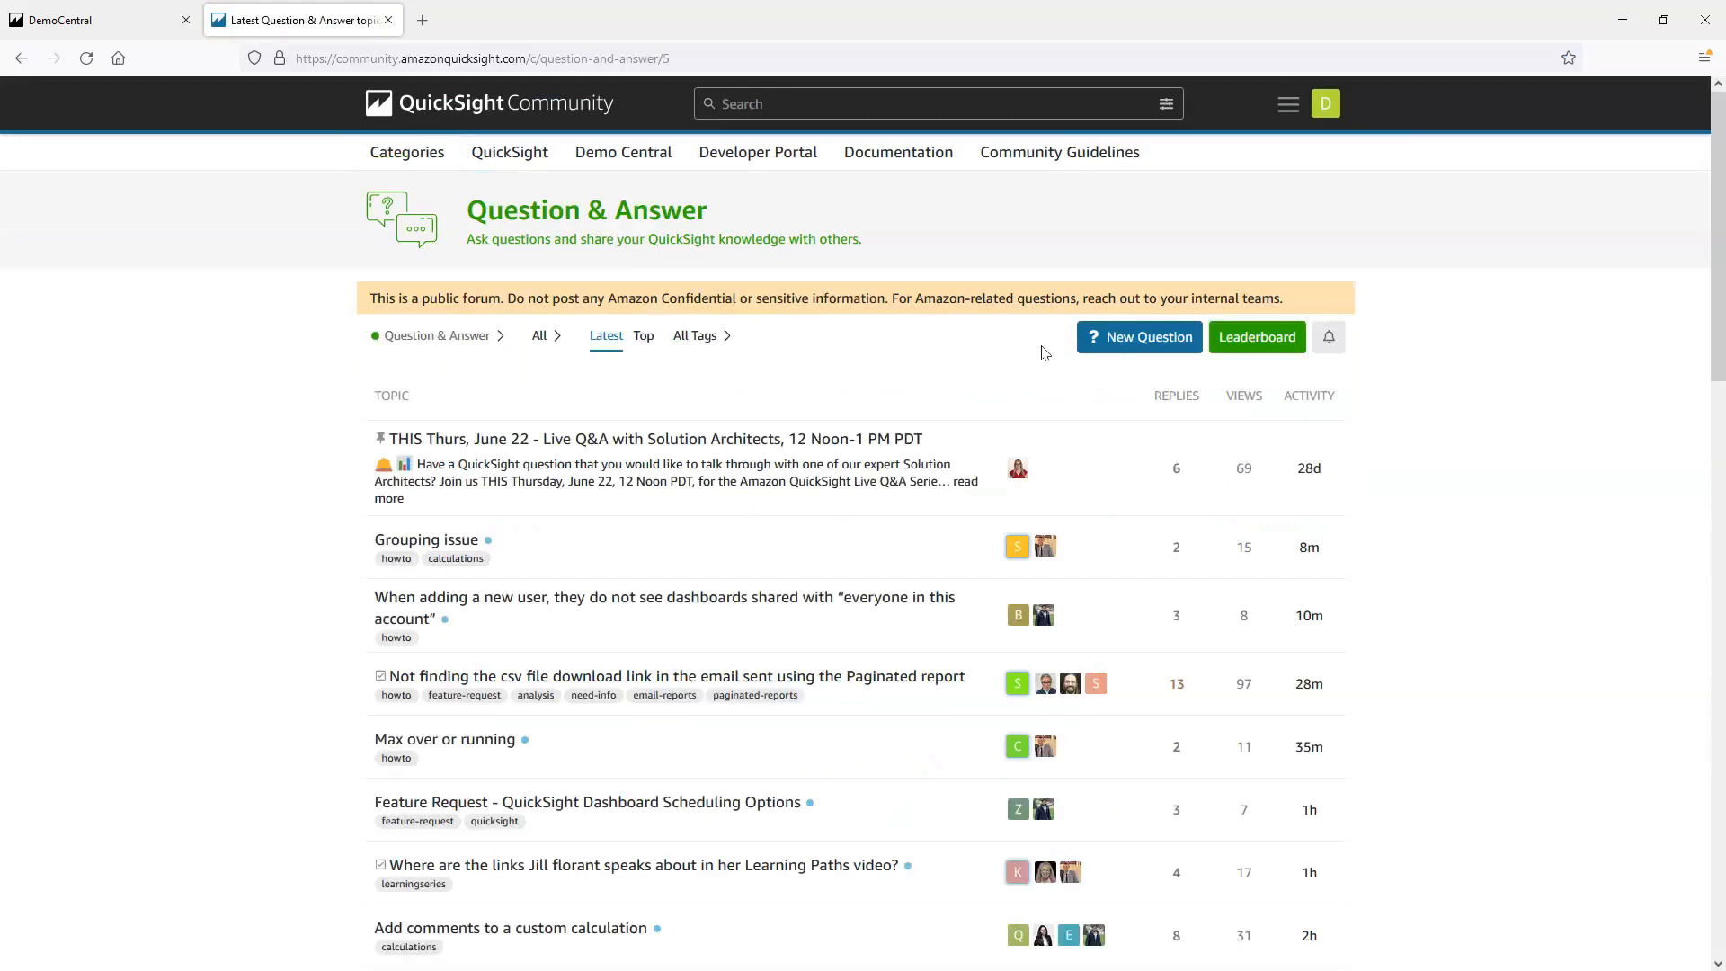
Start a new question in the Question & Answer category and tag it qls-radar-scatter
{"action": "left_click", "coordinate": [1124, 346]}
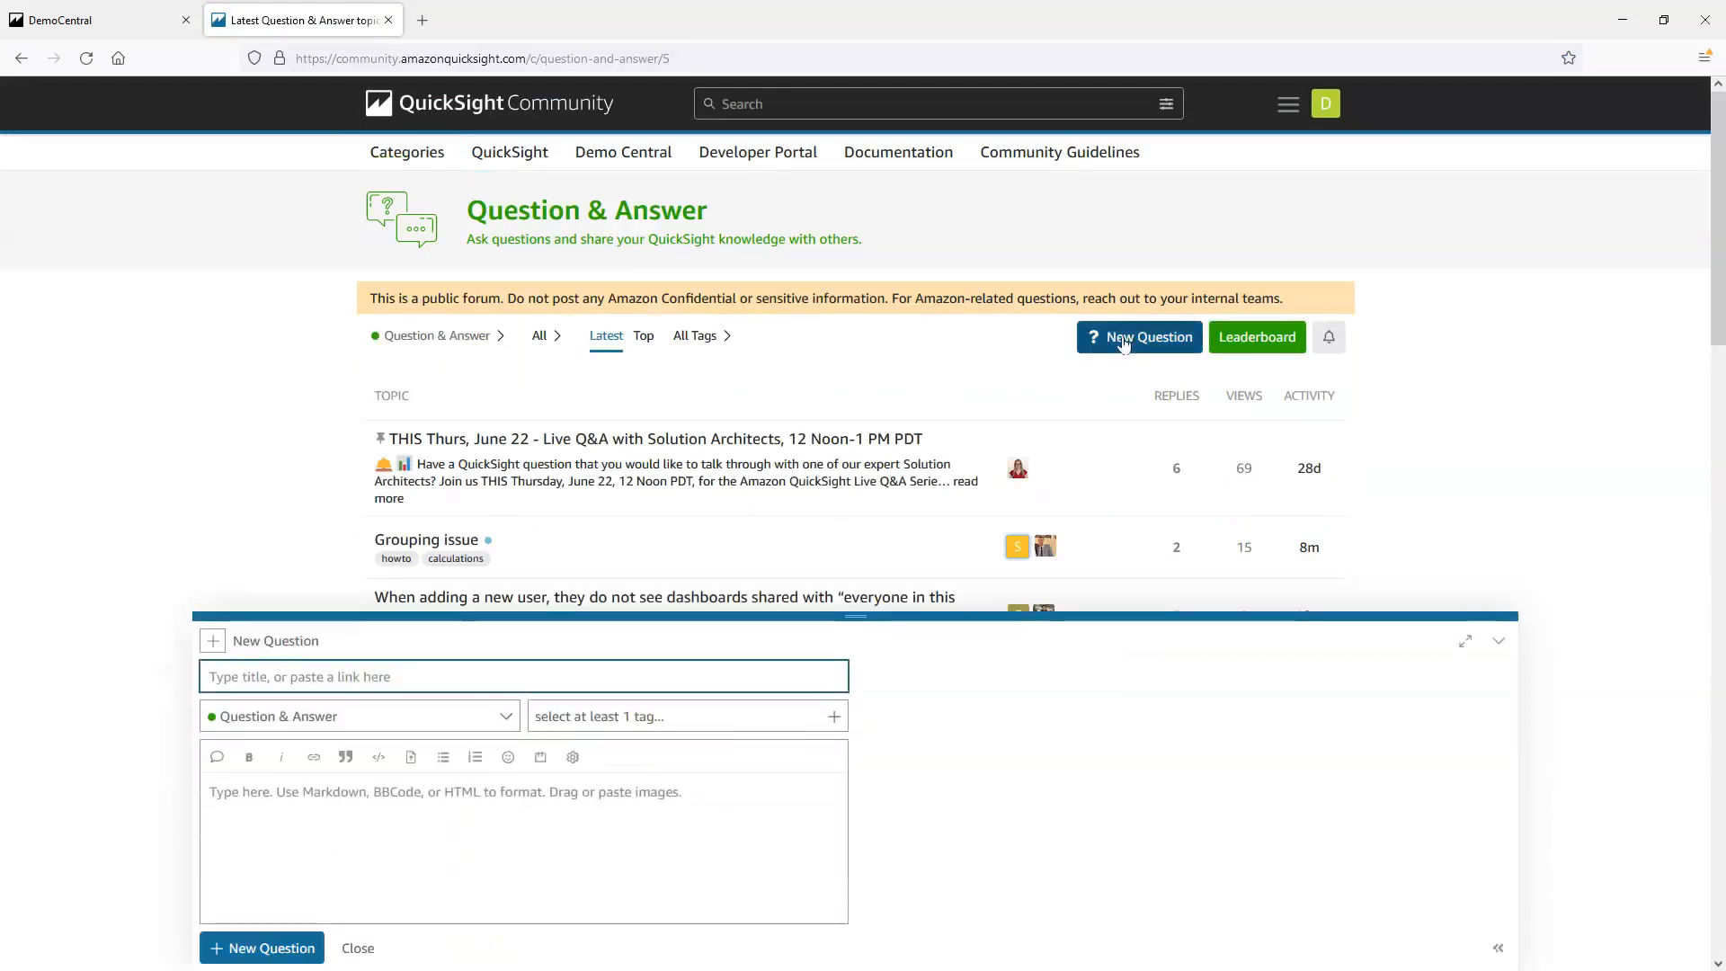
{"action": "left_click", "coordinate": [702, 724]}
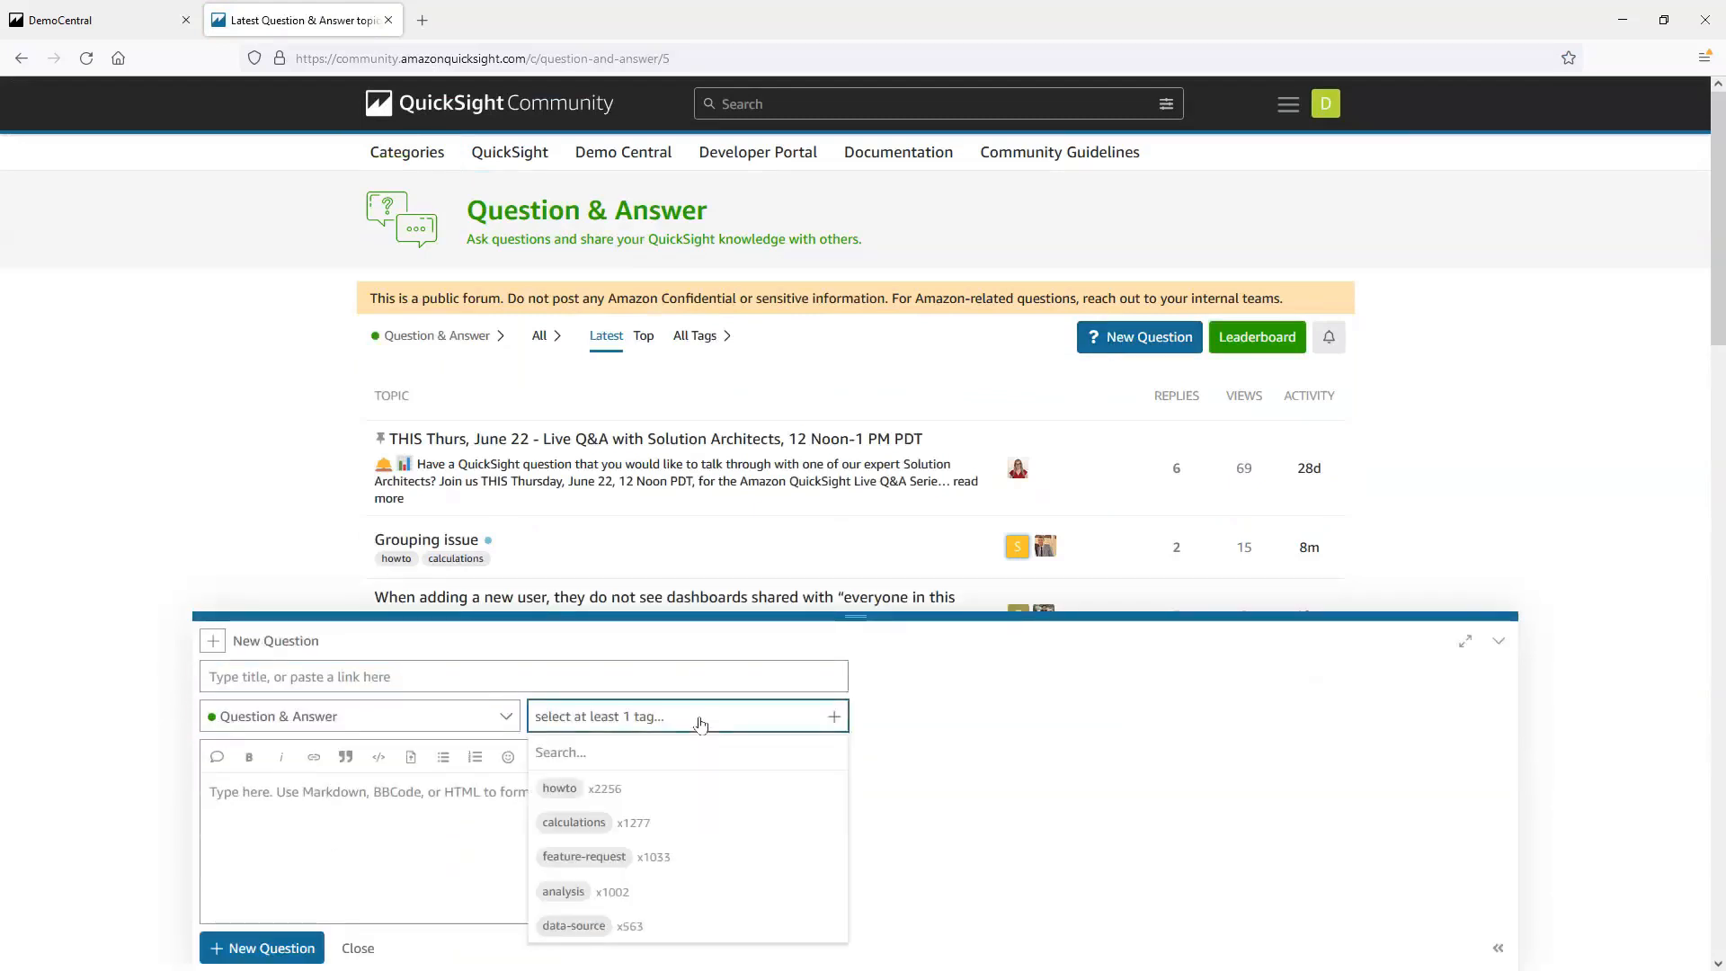
{"action": "type", "text": "qls-"}
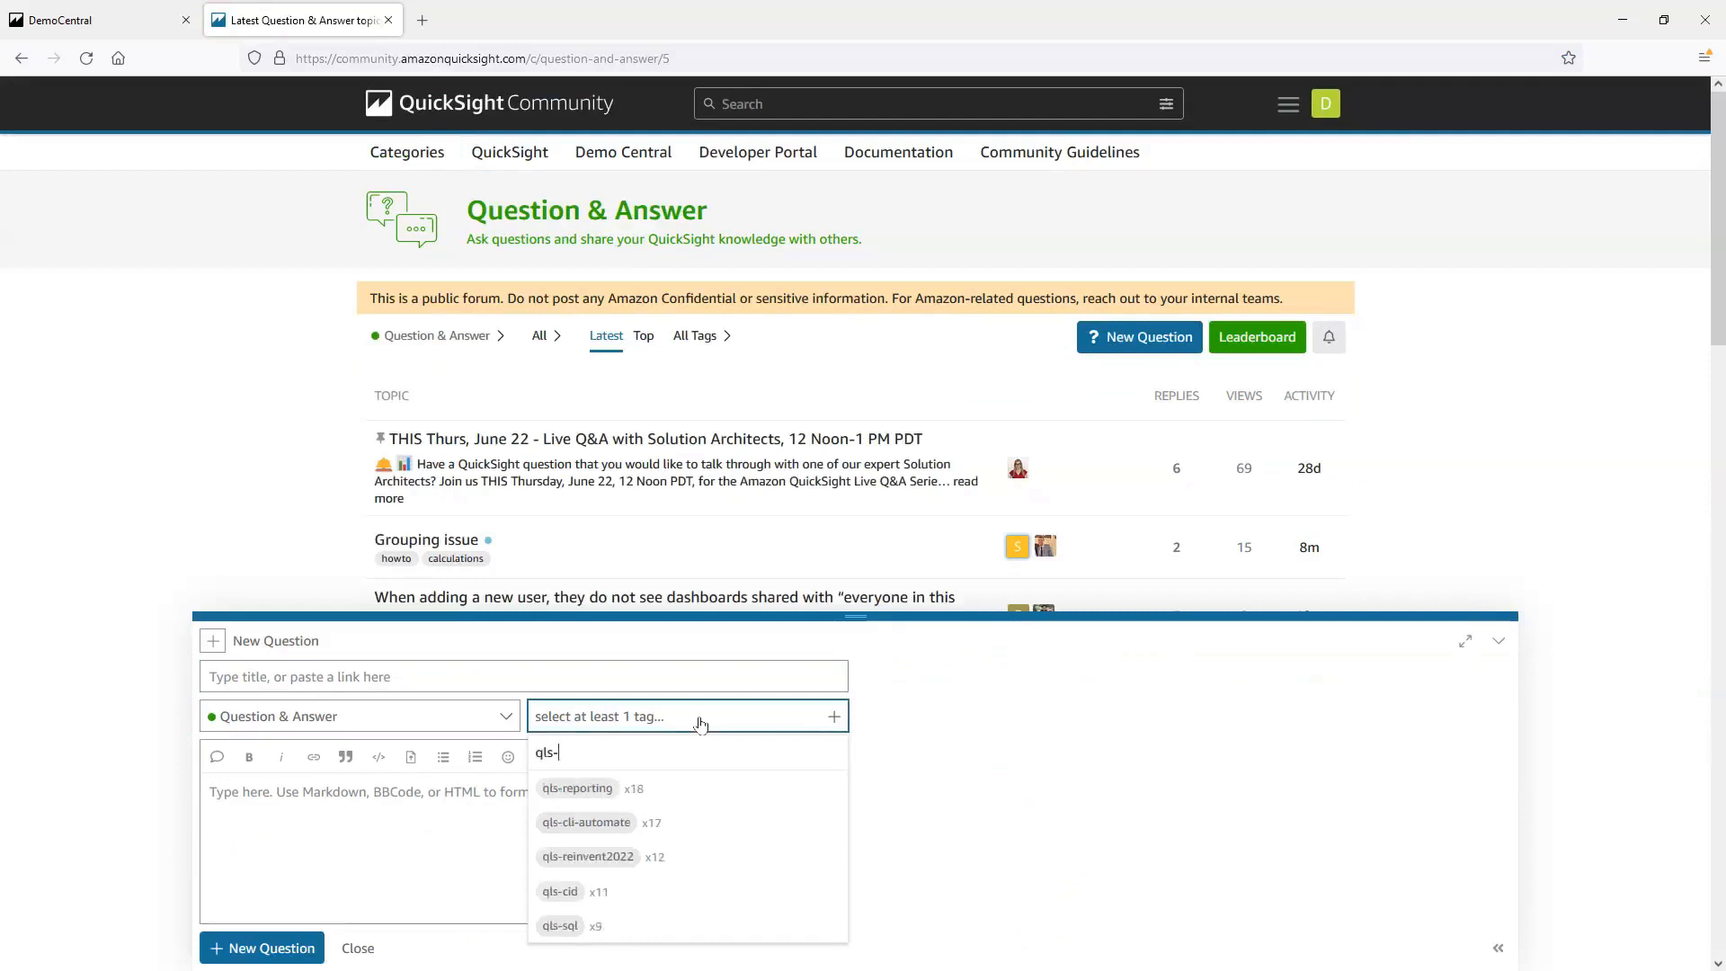
{"action": "type", "text": "ra"}
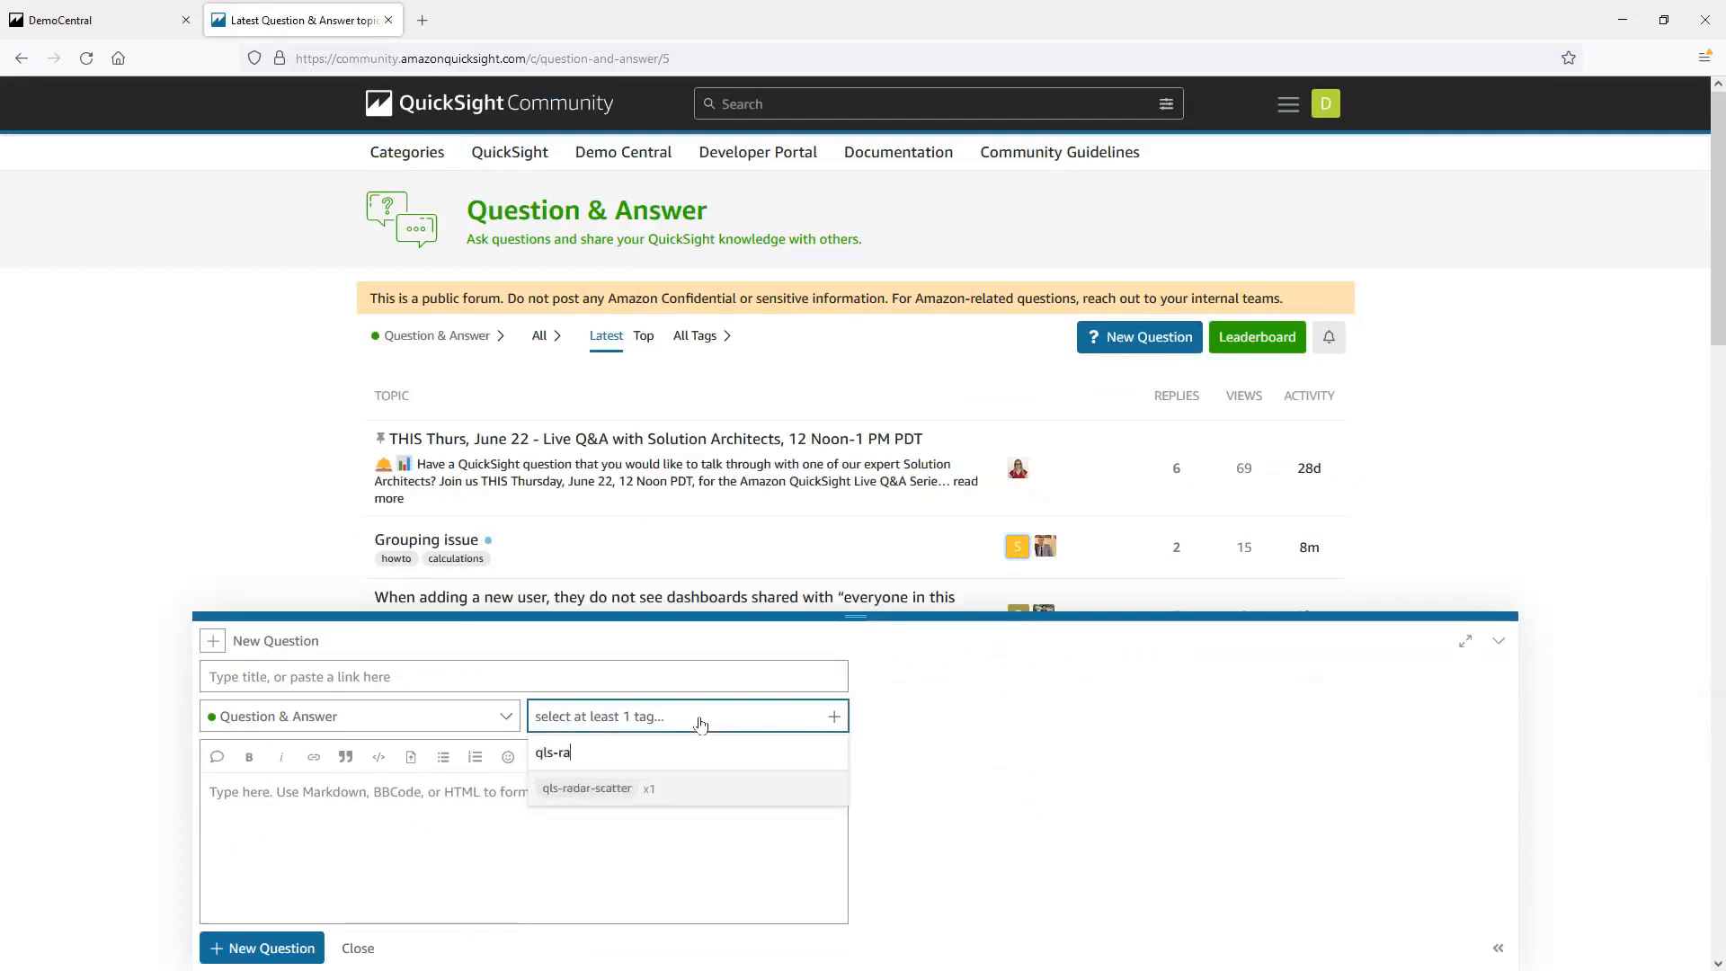
{"action": "left_click", "coordinate": [592, 789]}
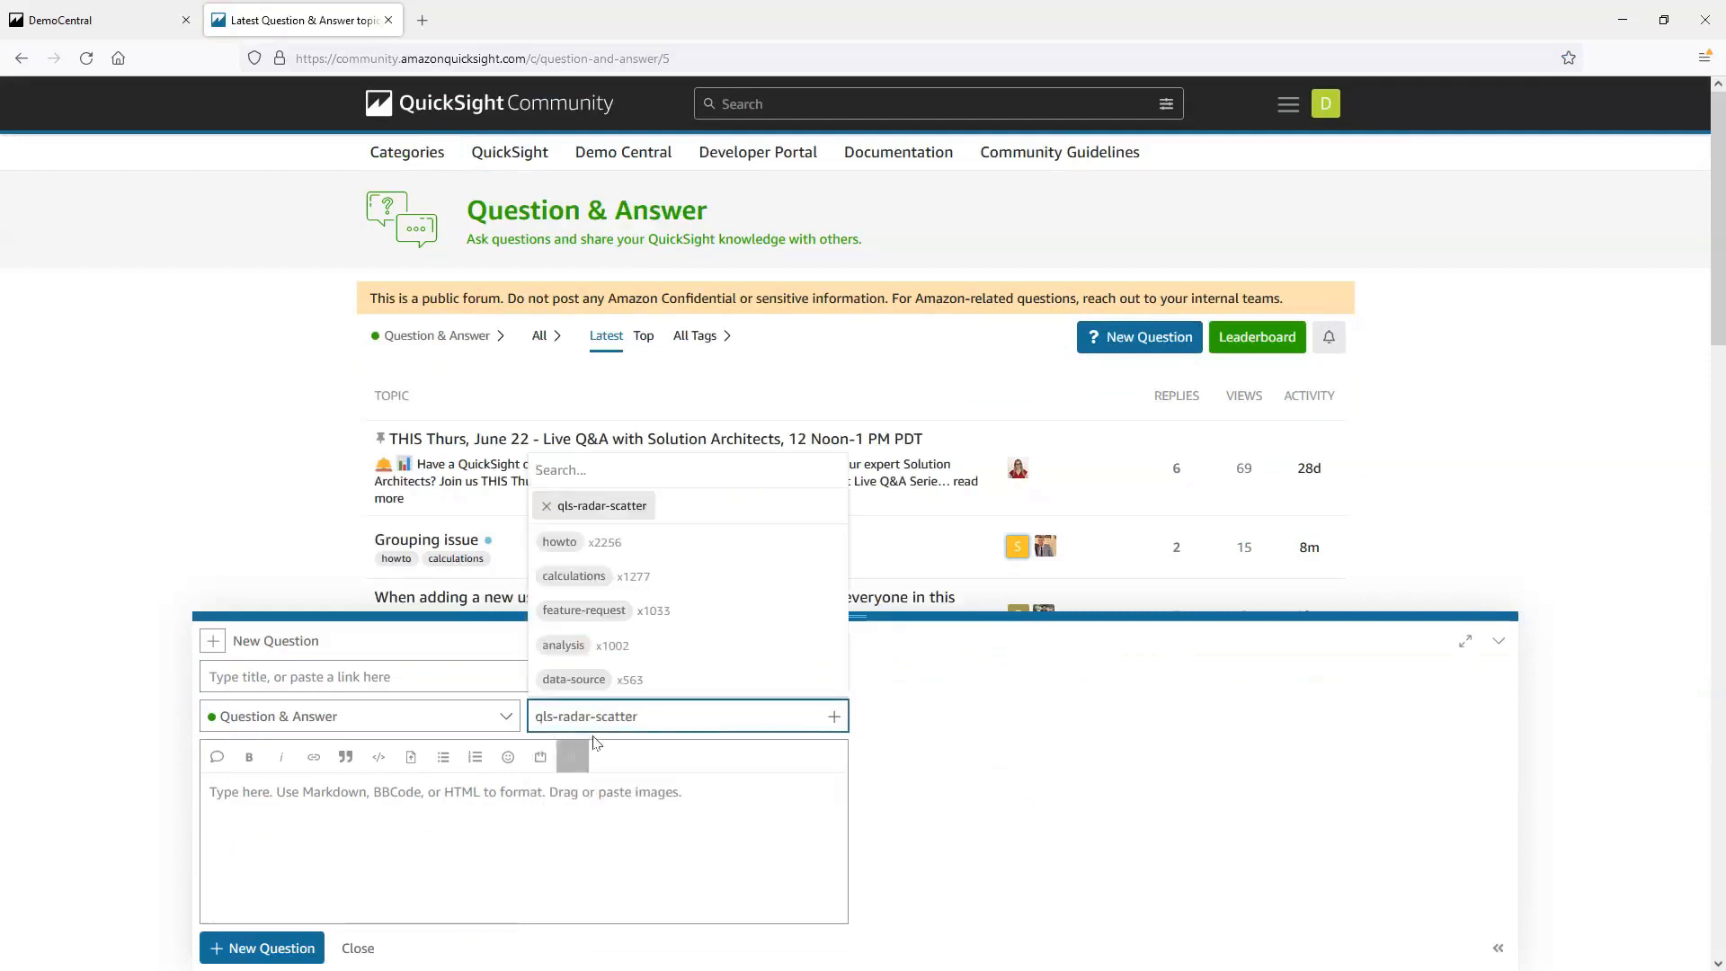
{"action": "left_click", "coordinate": [738, 823]}
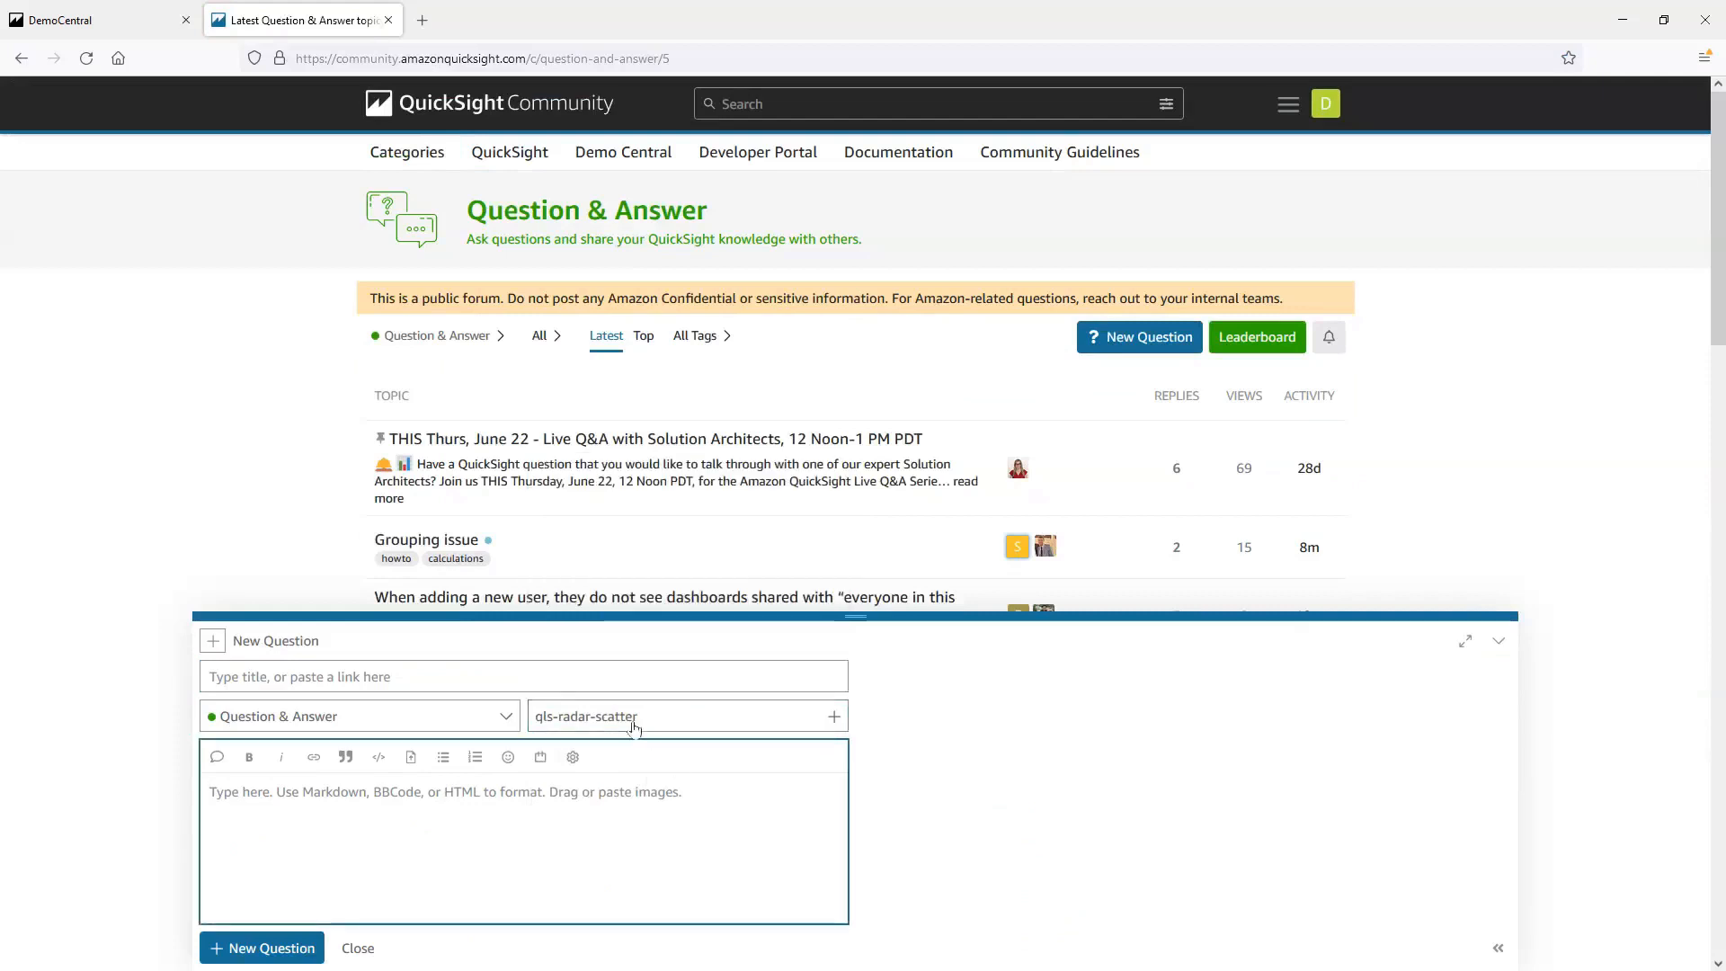
{"action": "left_click", "coordinate": [475, 675]}
{"action": "left_click", "coordinate": [418, 793]}
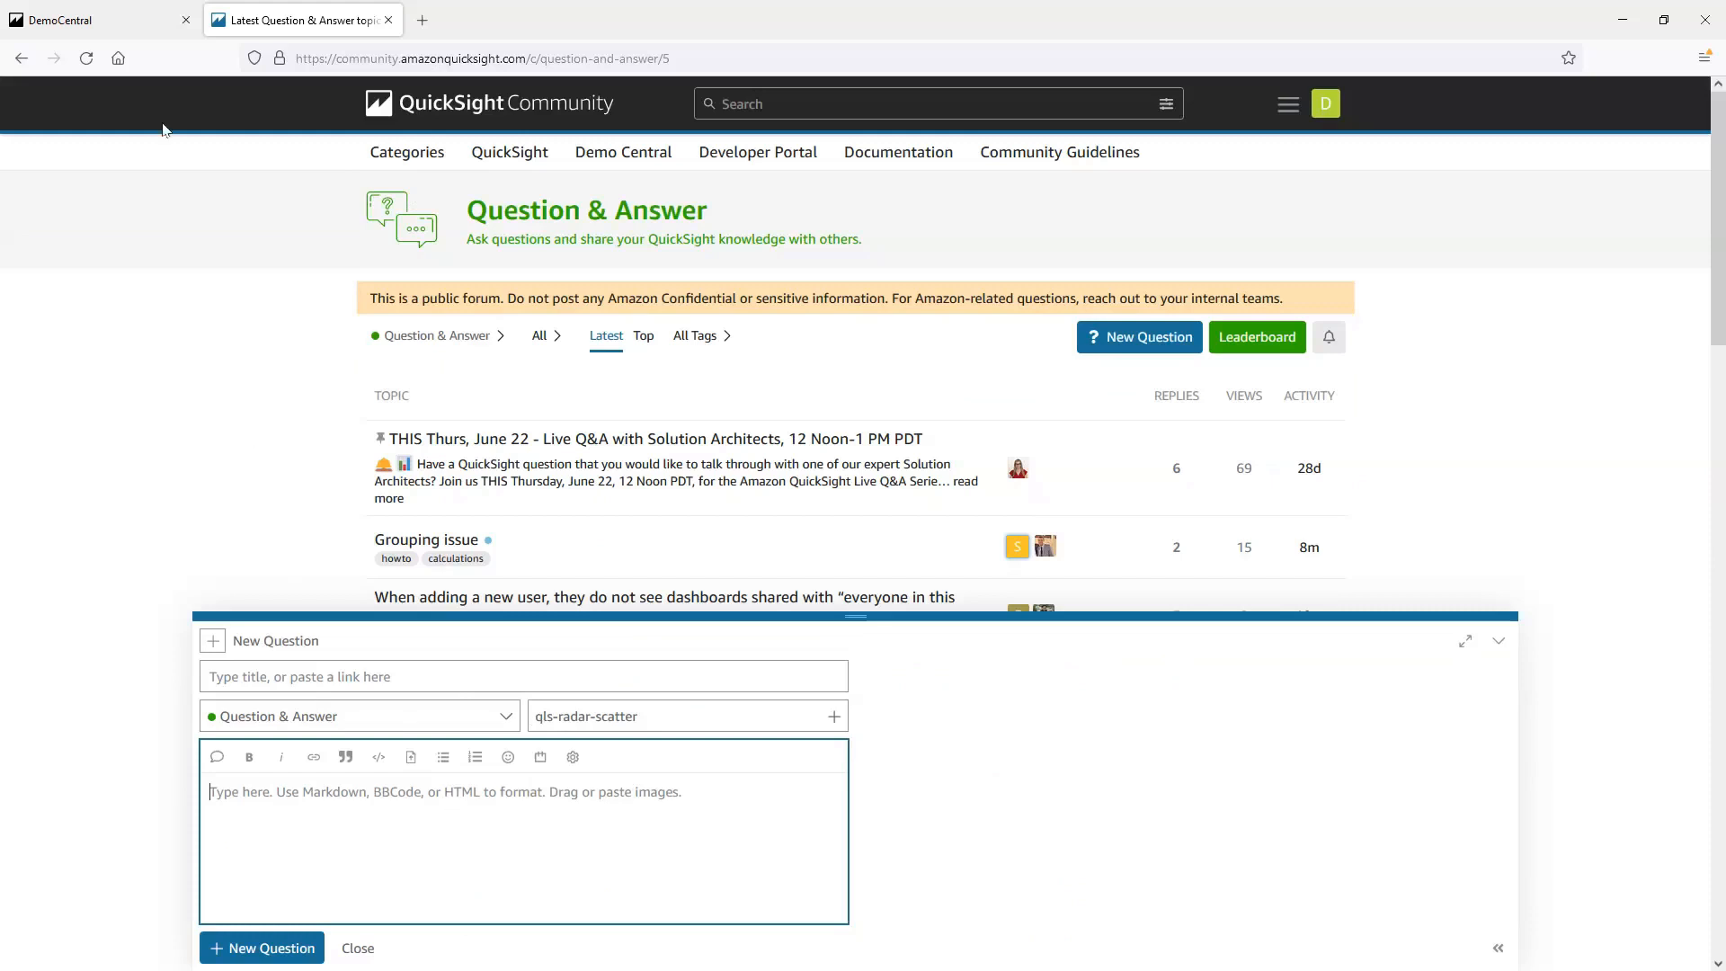
Close the QuickSight Community page and return to the DemoCentral dashboard
{"action": "left_click", "coordinate": [132, 27]}
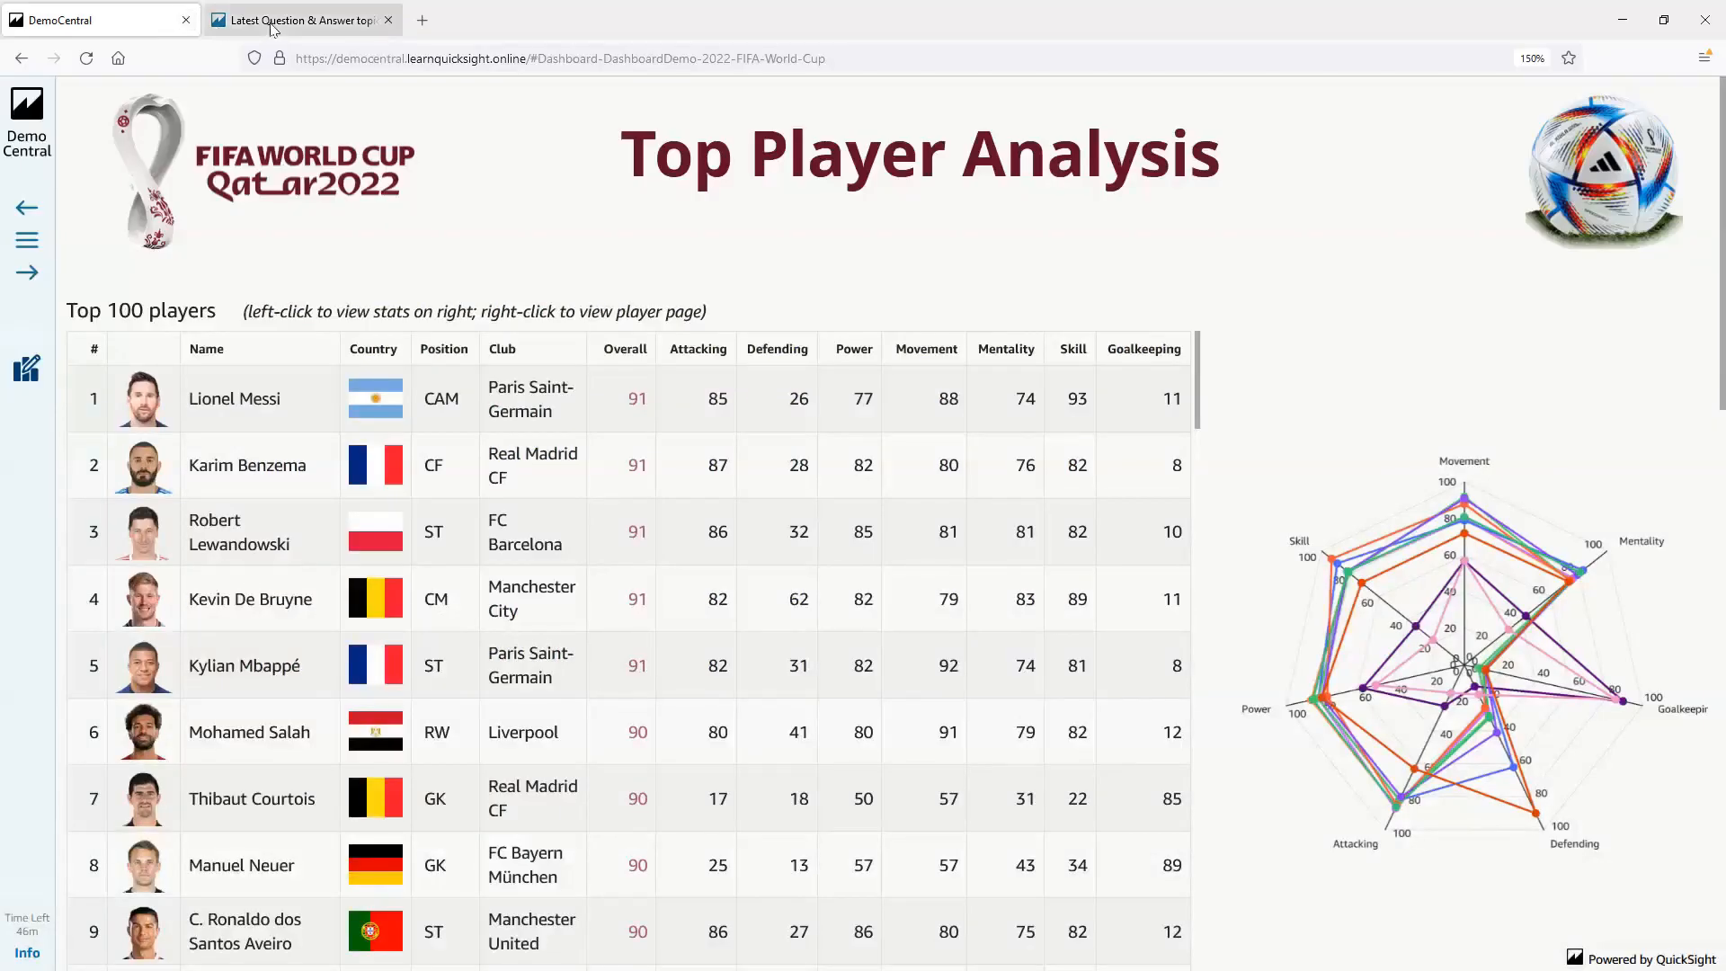
{"action": "left_click", "coordinate": [360, 32]}
{"action": "left_click", "coordinate": [388, 20]}
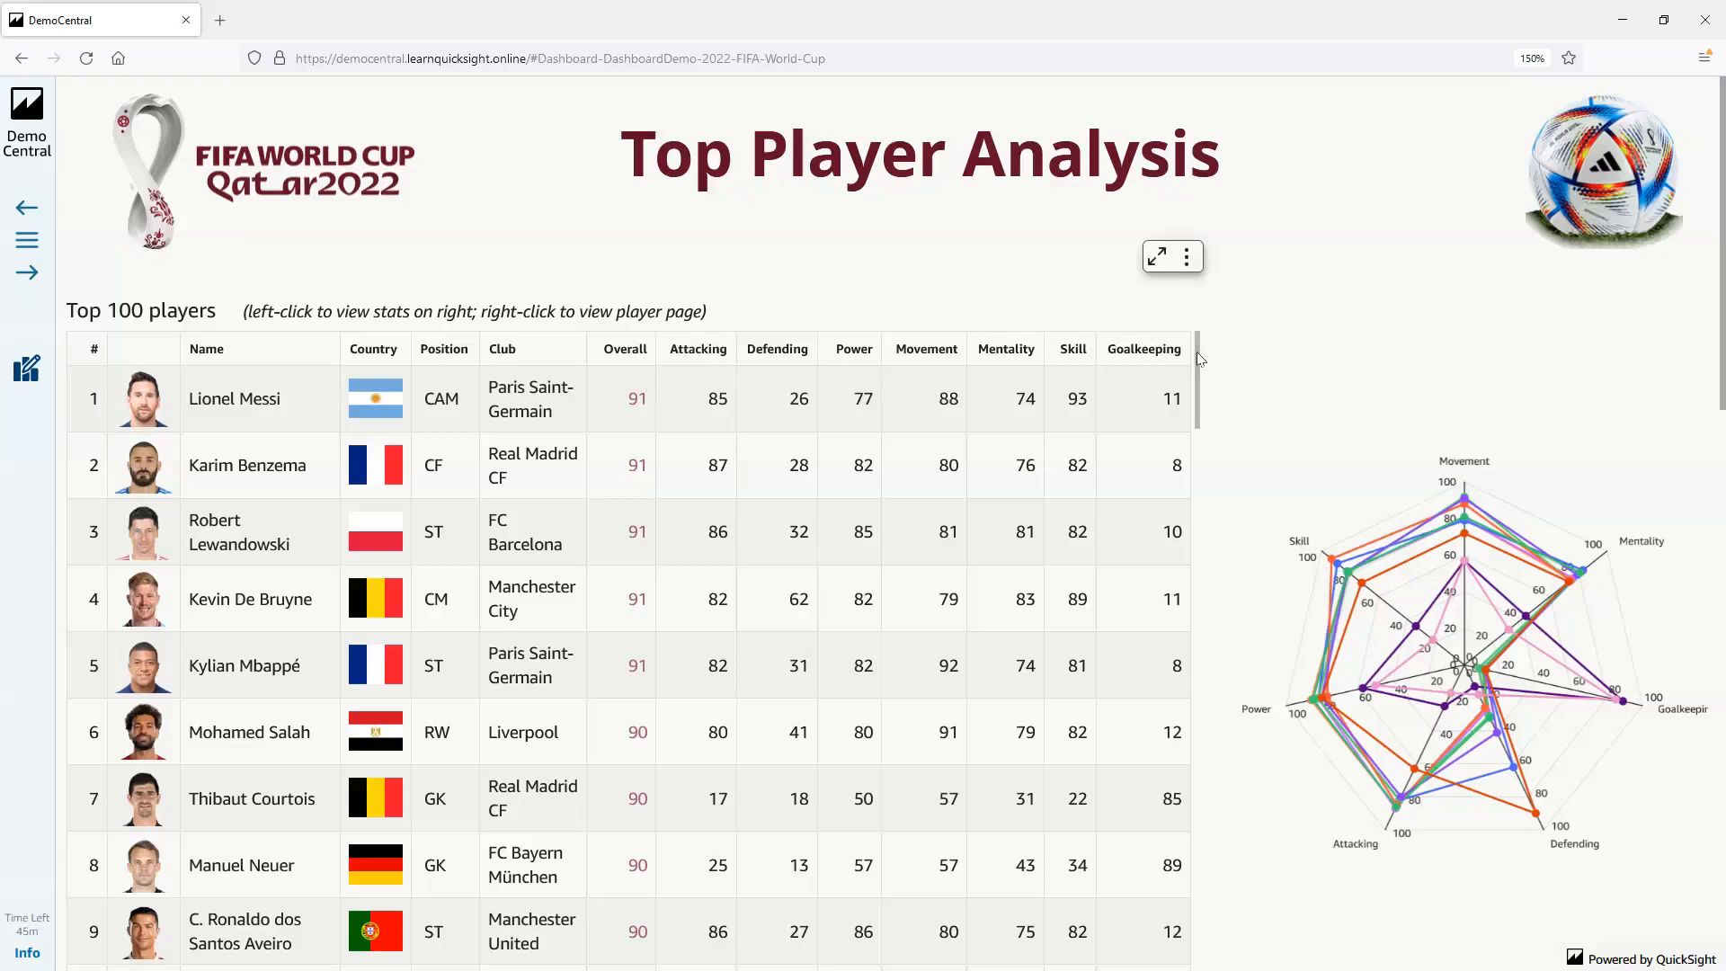
Examine a player's attribute values on the radar chart beside the Top 100 players table
{"action": "mouse_move", "coordinate": [1198, 359]}
{"action": "left_mouse_down"}
{"action": "mouse_move", "coordinate": [1206, 476]}
{"action": "mouse_move", "coordinate": [1190, 349]}
{"action": "left_mouse_up"}
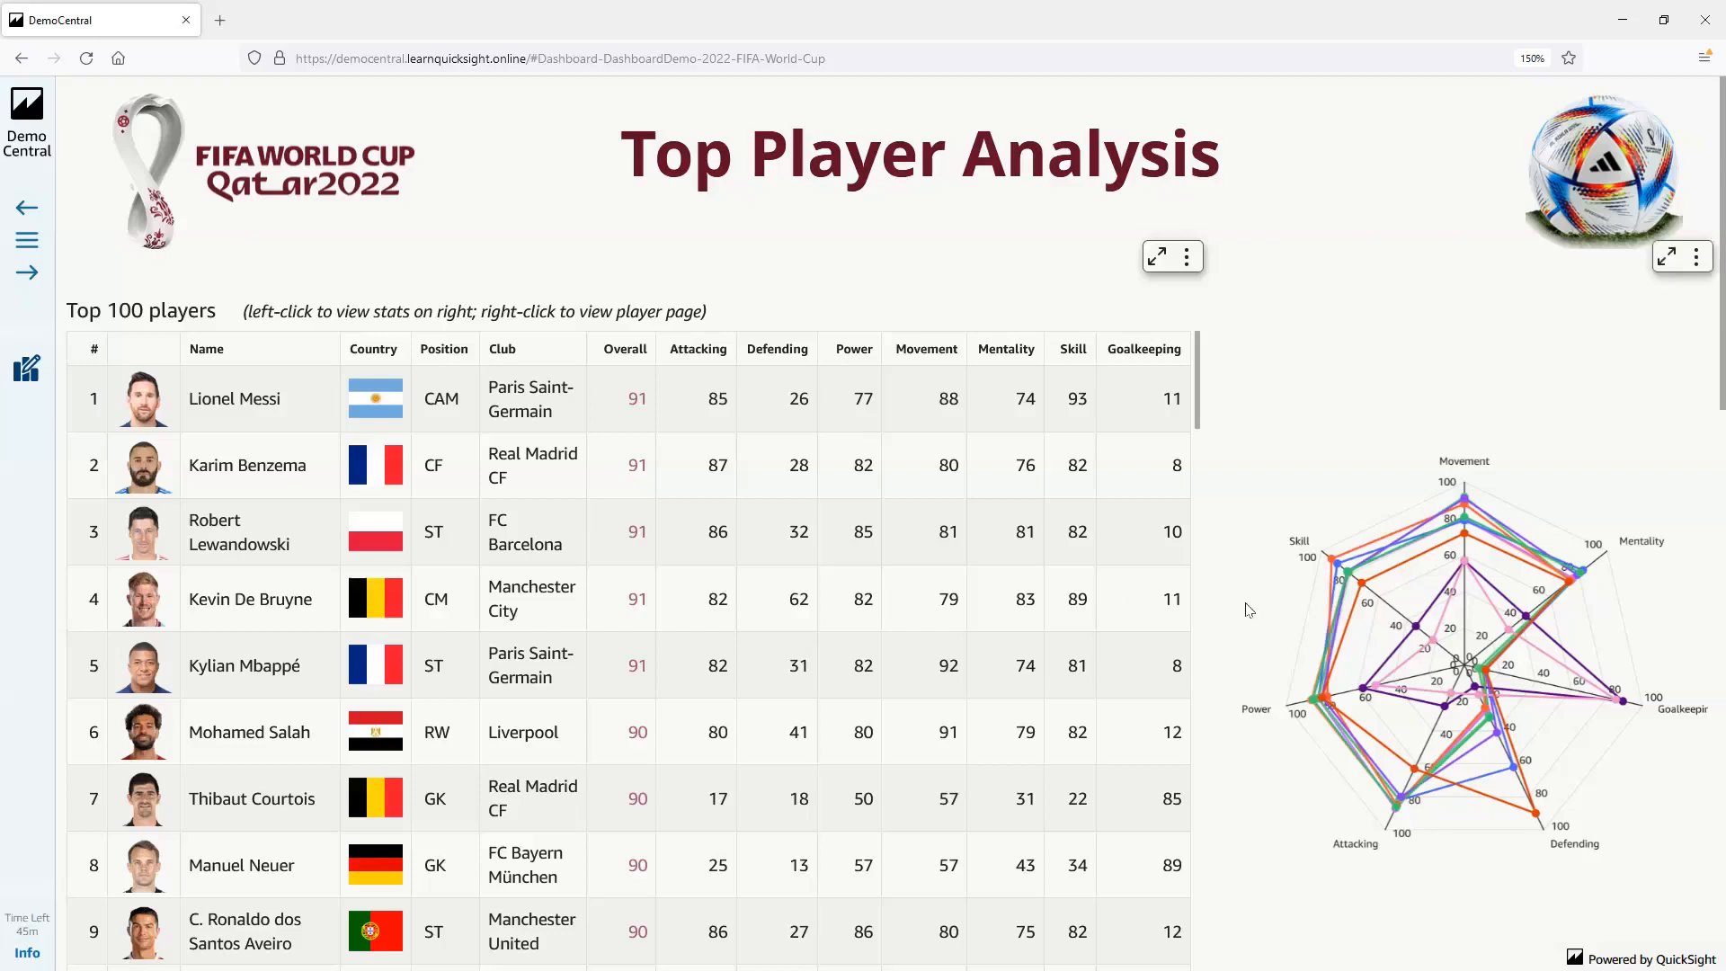
{"action": "mouse_move", "coordinate": [1421, 573]}
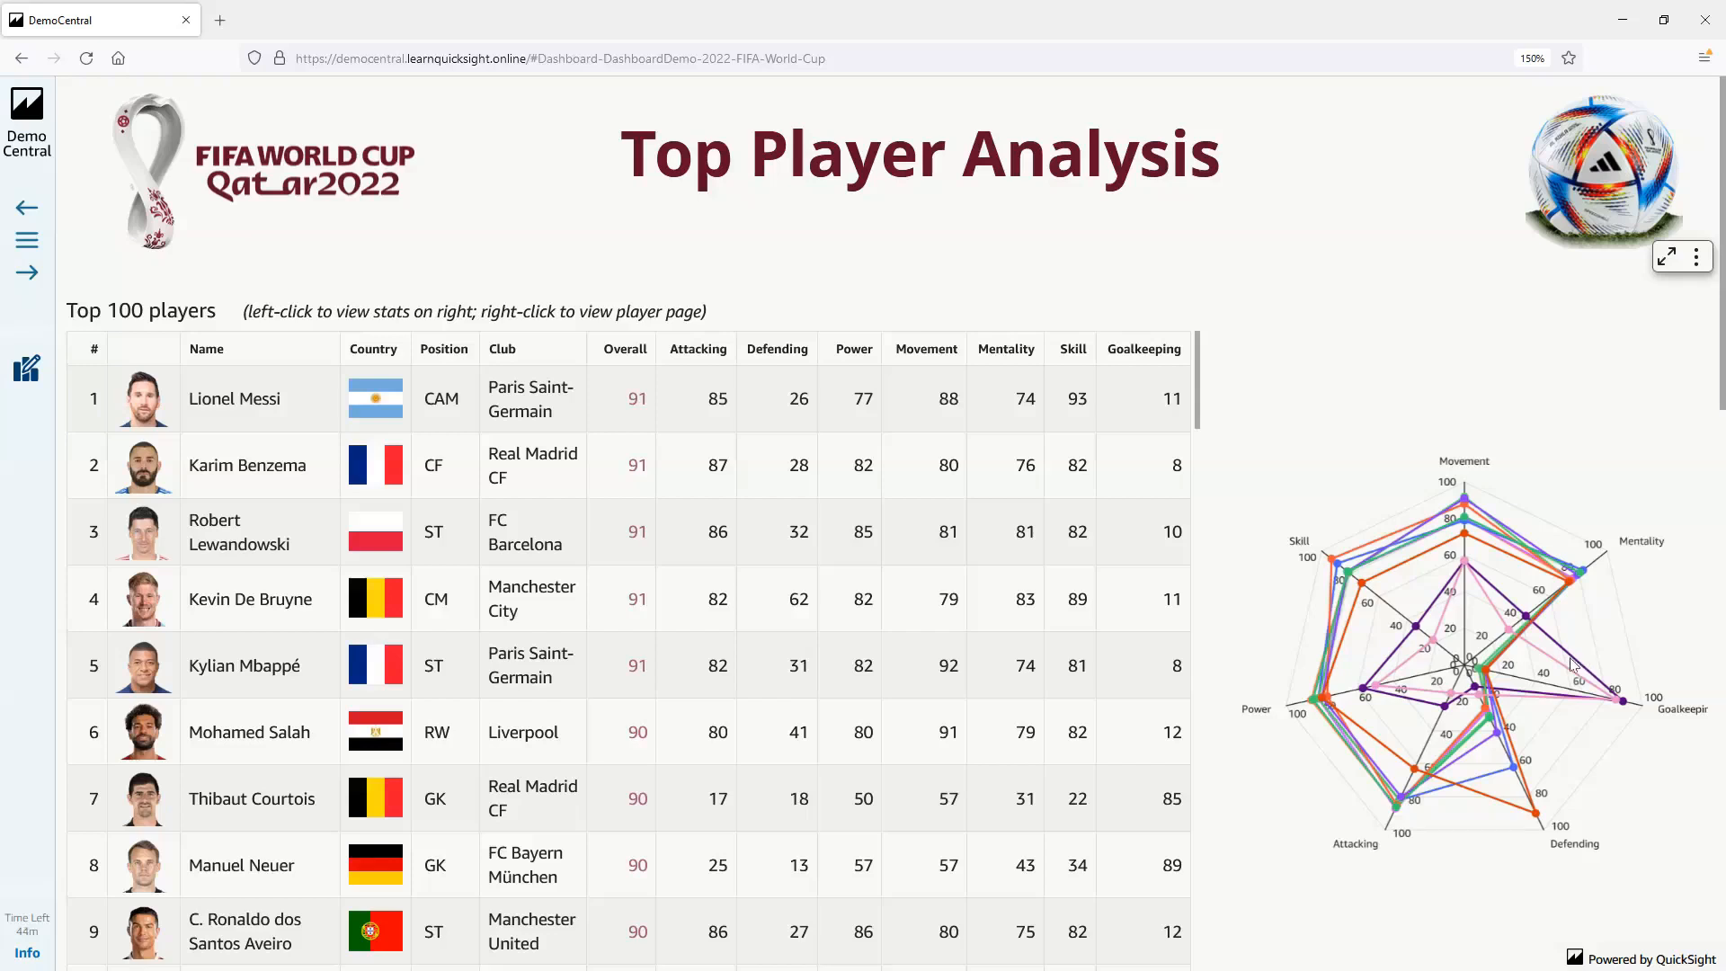
{"action": "mouse_move", "coordinate": [1575, 663]}
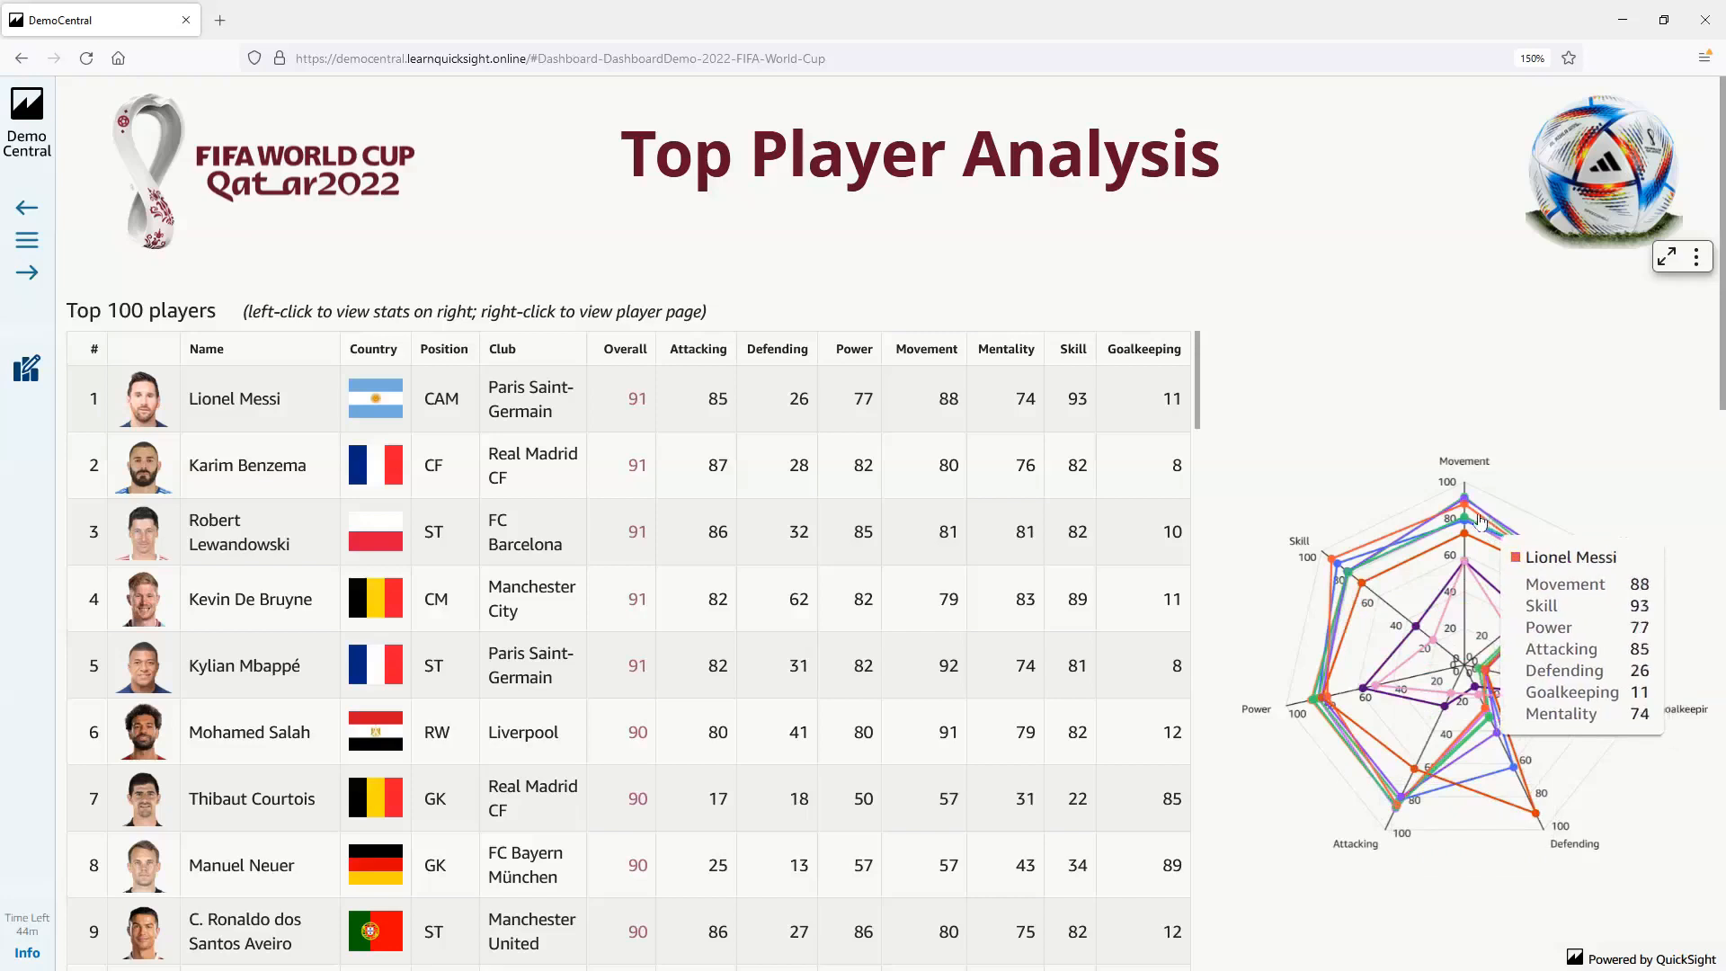
{"action": "mouse_move", "coordinate": [1475, 520]}
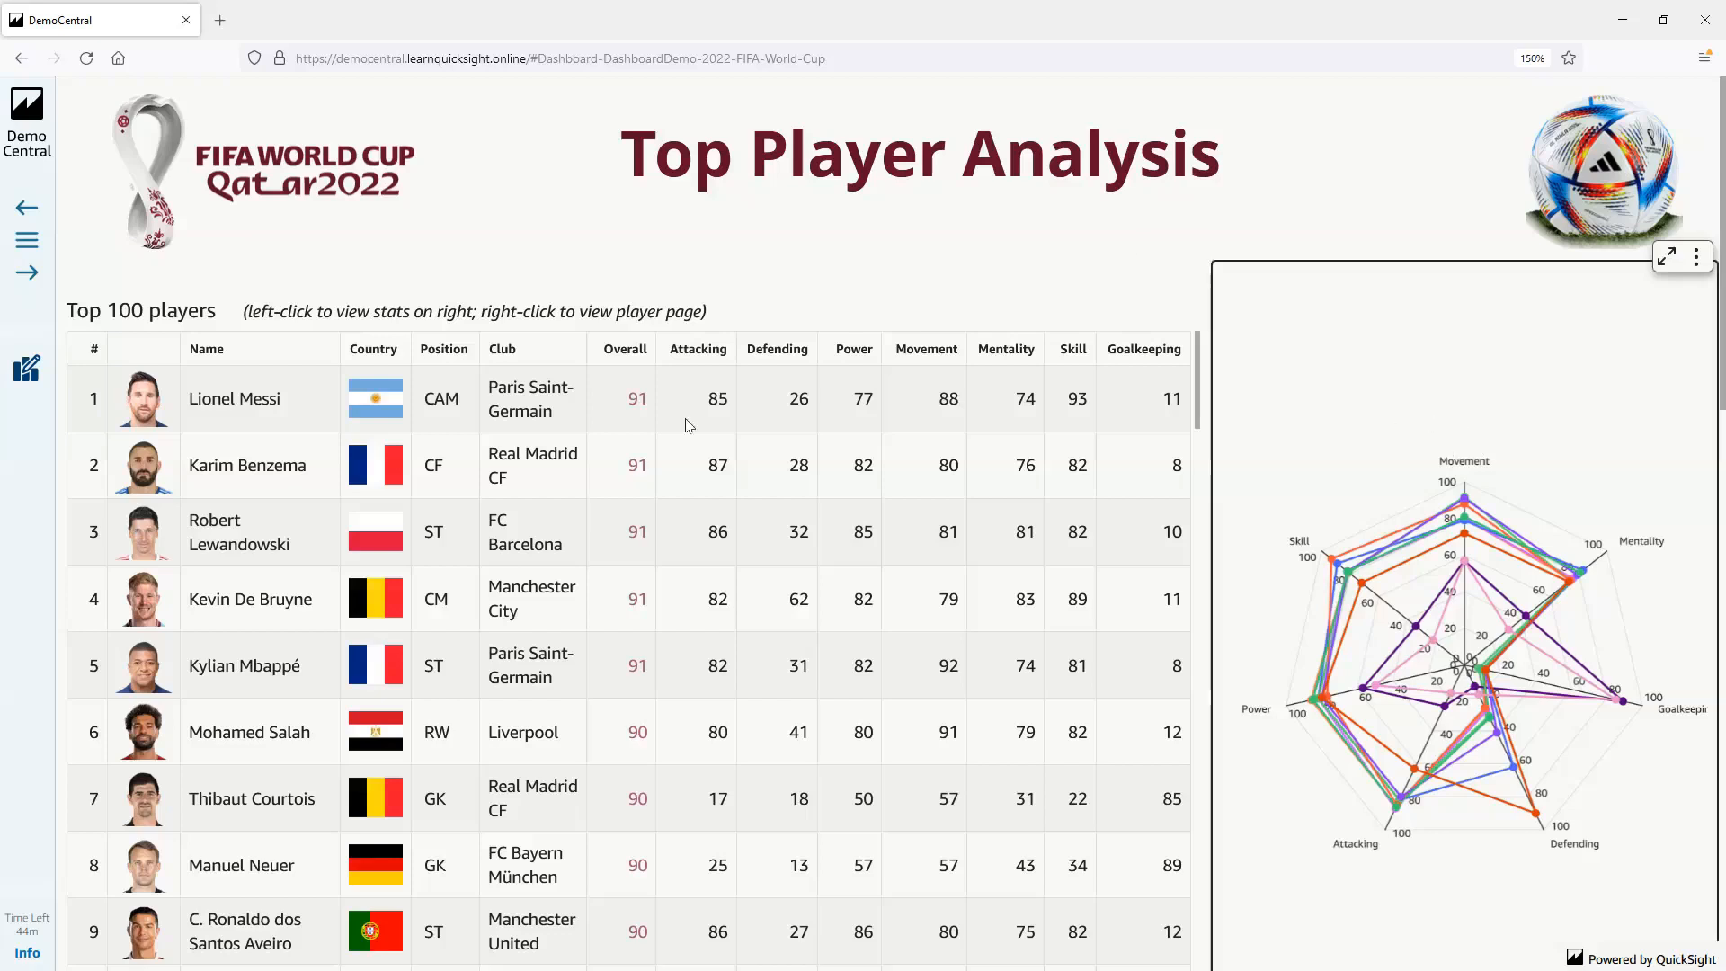
Open the 2022 FIFA World Cup dashboard in its editable analysis view
{"action": "left_click", "coordinate": [27, 369]}
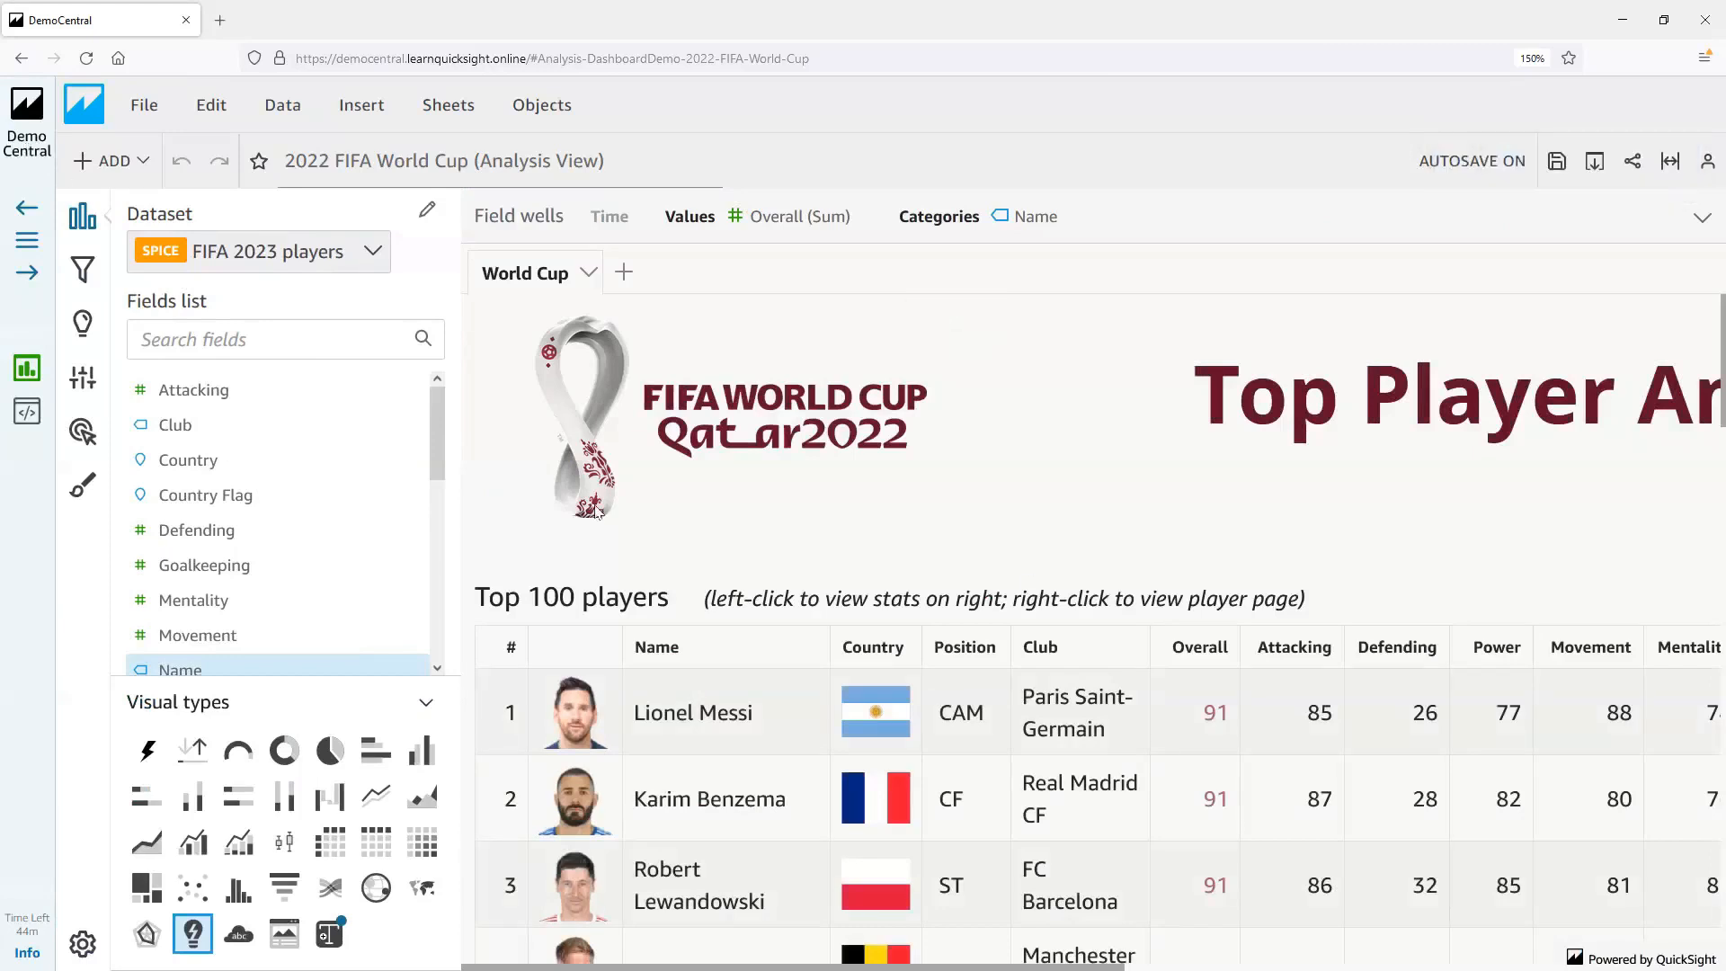
{"action": "left_click_drag", "start_coordinate": [1078, 968], "coordinate": [1529, 962]}
{"action": "scroll", "coordinate": [1274, 947], "scroll_direction": "left", "scroll_amount": 8}
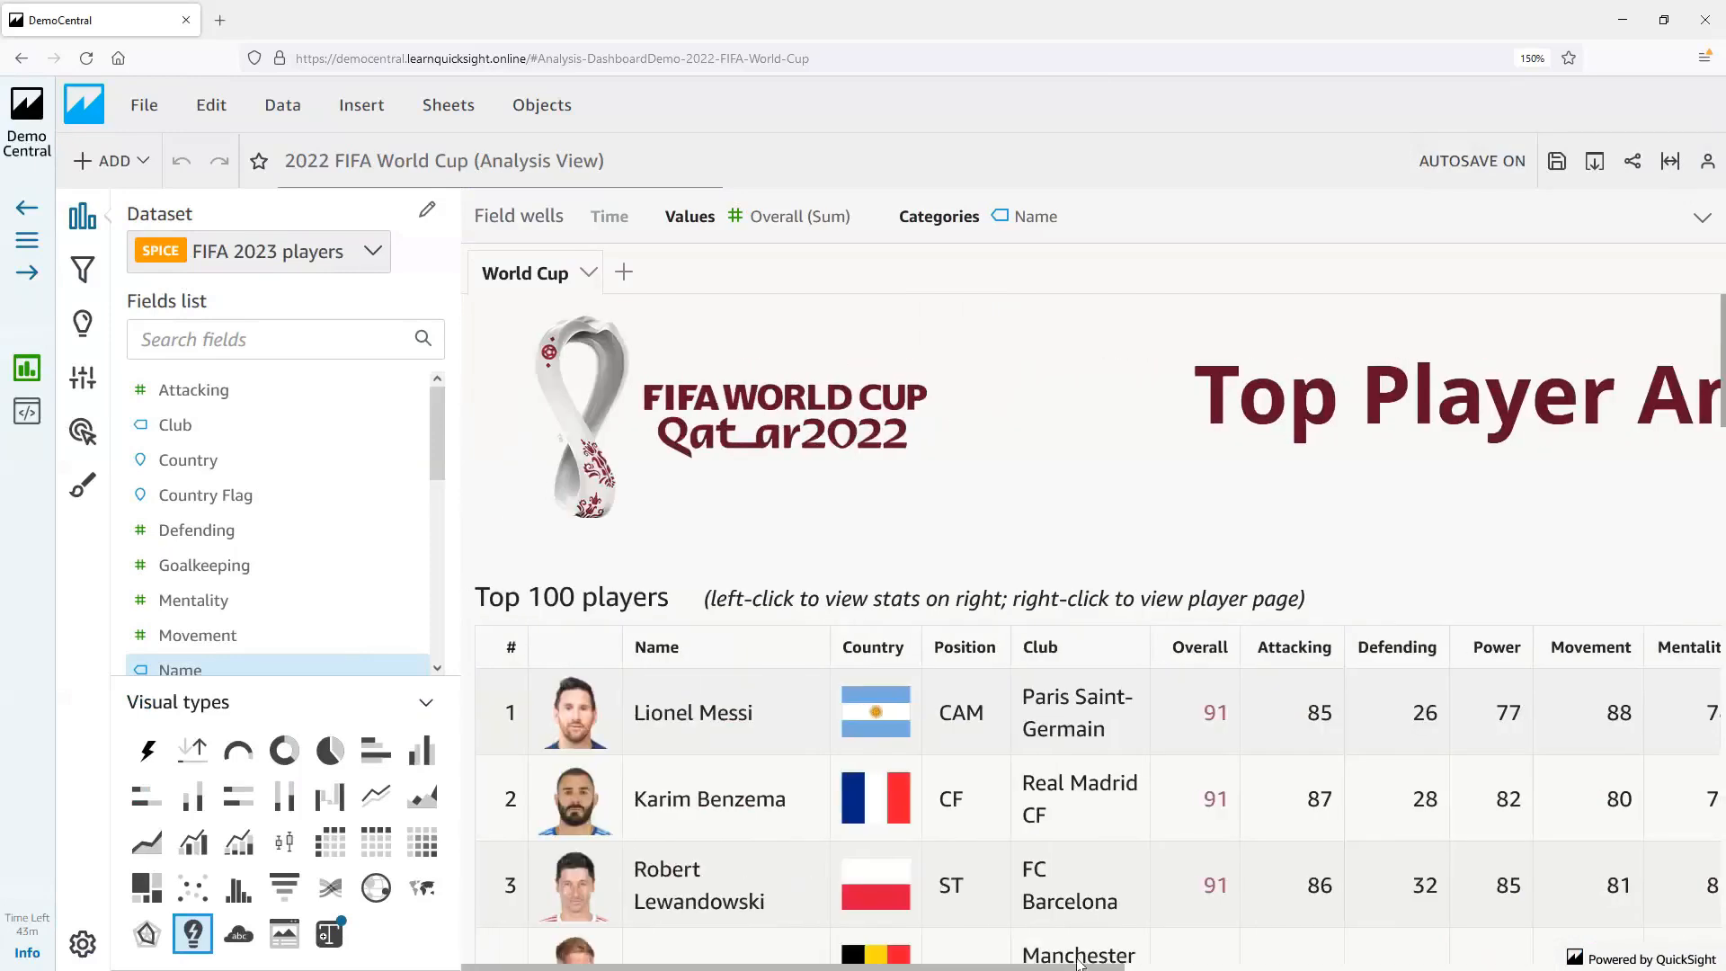
{"action": "mouse_move", "coordinate": [434, 450]}
{"action": "left_mouse_down"}
{"action": "mouse_move", "coordinate": [459, 507]}
{"action": "mouse_move", "coordinate": [466, 619]}
{"action": "mouse_move", "coordinate": [439, 441]}
{"action": "left_mouse_up"}
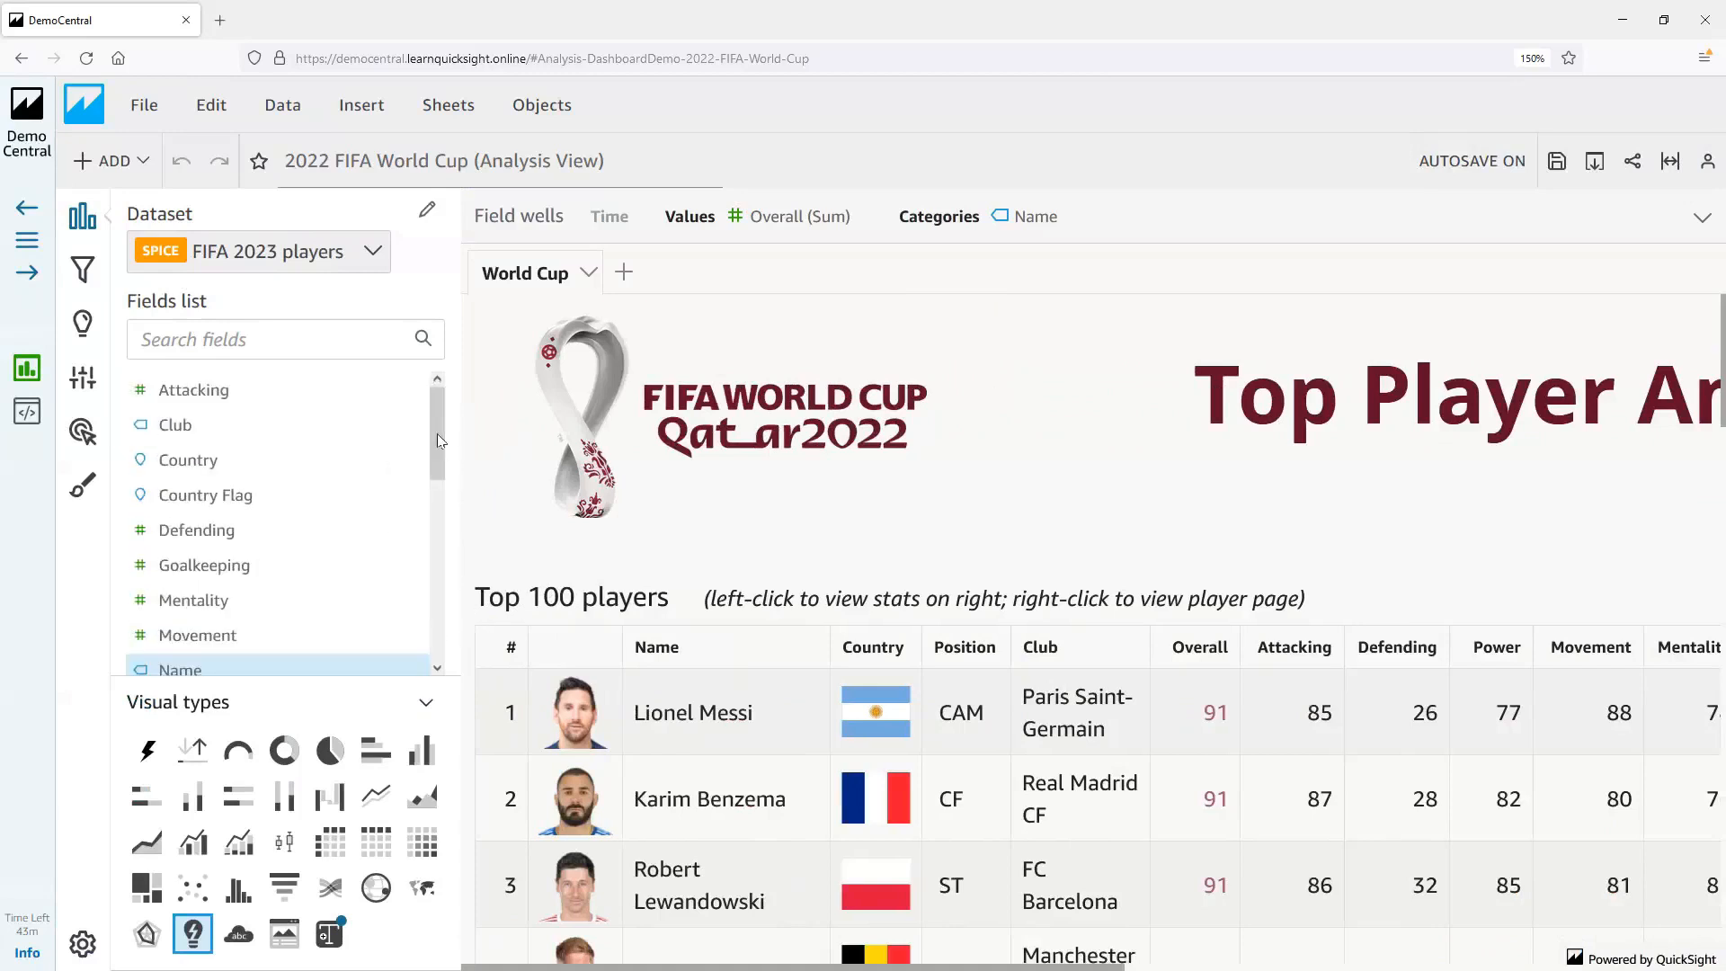
Add a new interactive sheet with a free-form layout optimized for 1600px to the analysis
{"action": "left_click", "coordinate": [625, 274]}
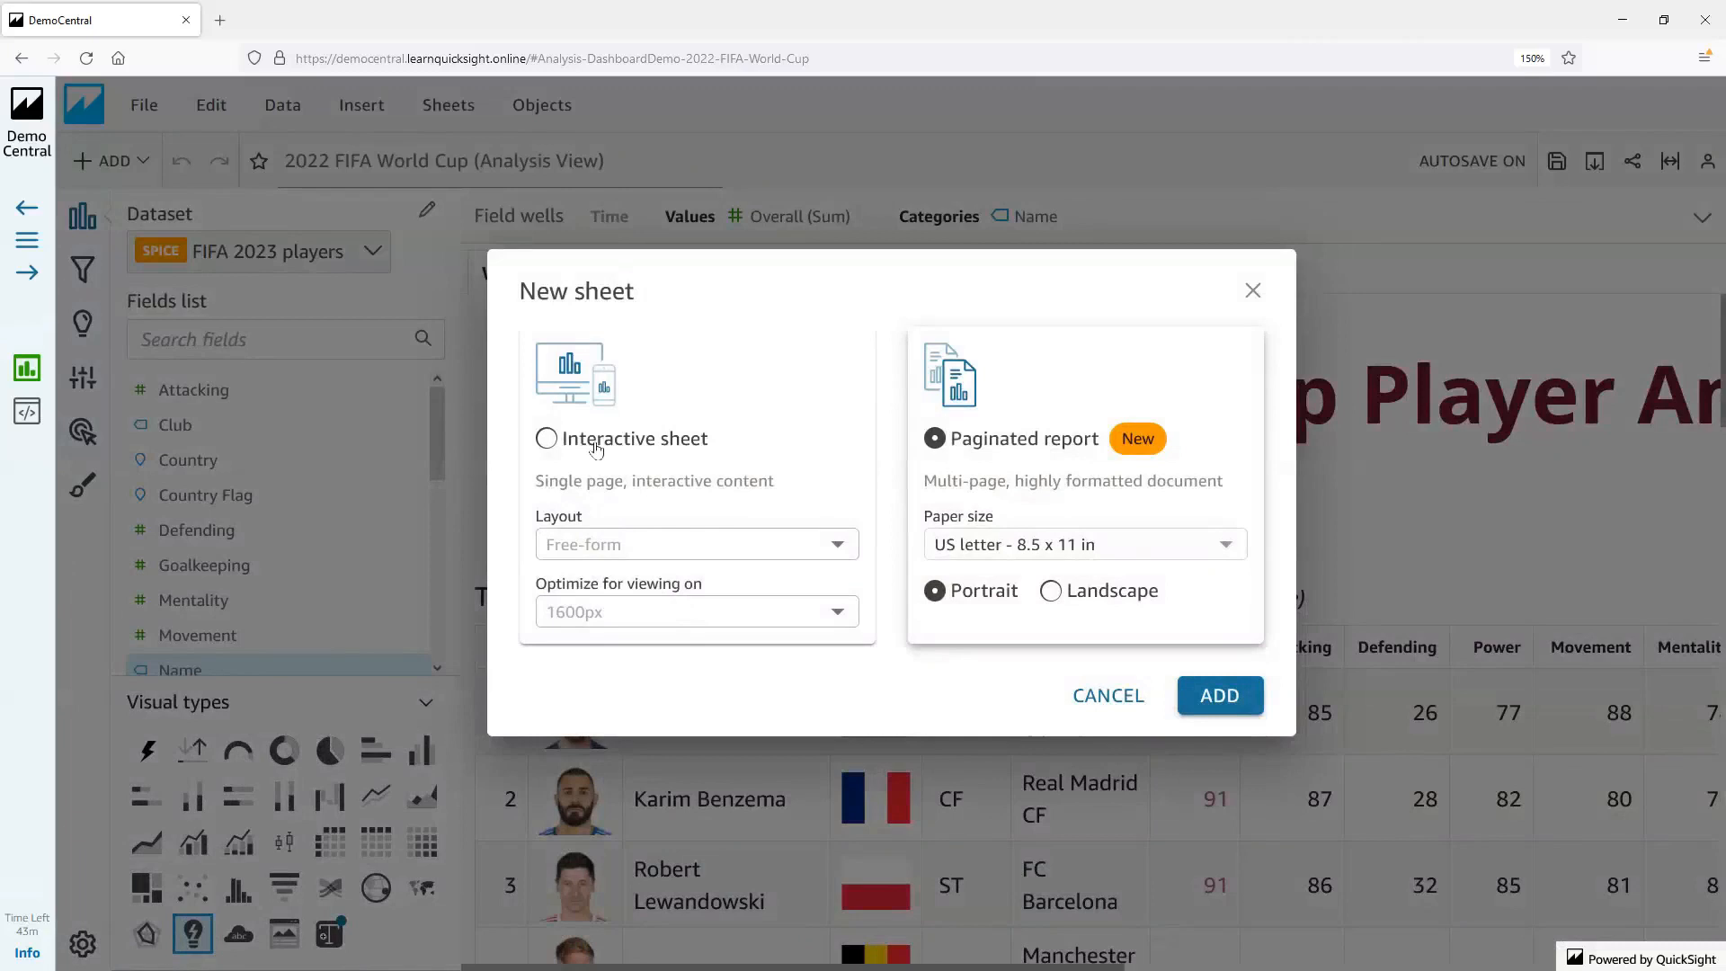
{"action": "left_click", "coordinate": [597, 447]}
{"action": "left_click", "coordinate": [1228, 698]}
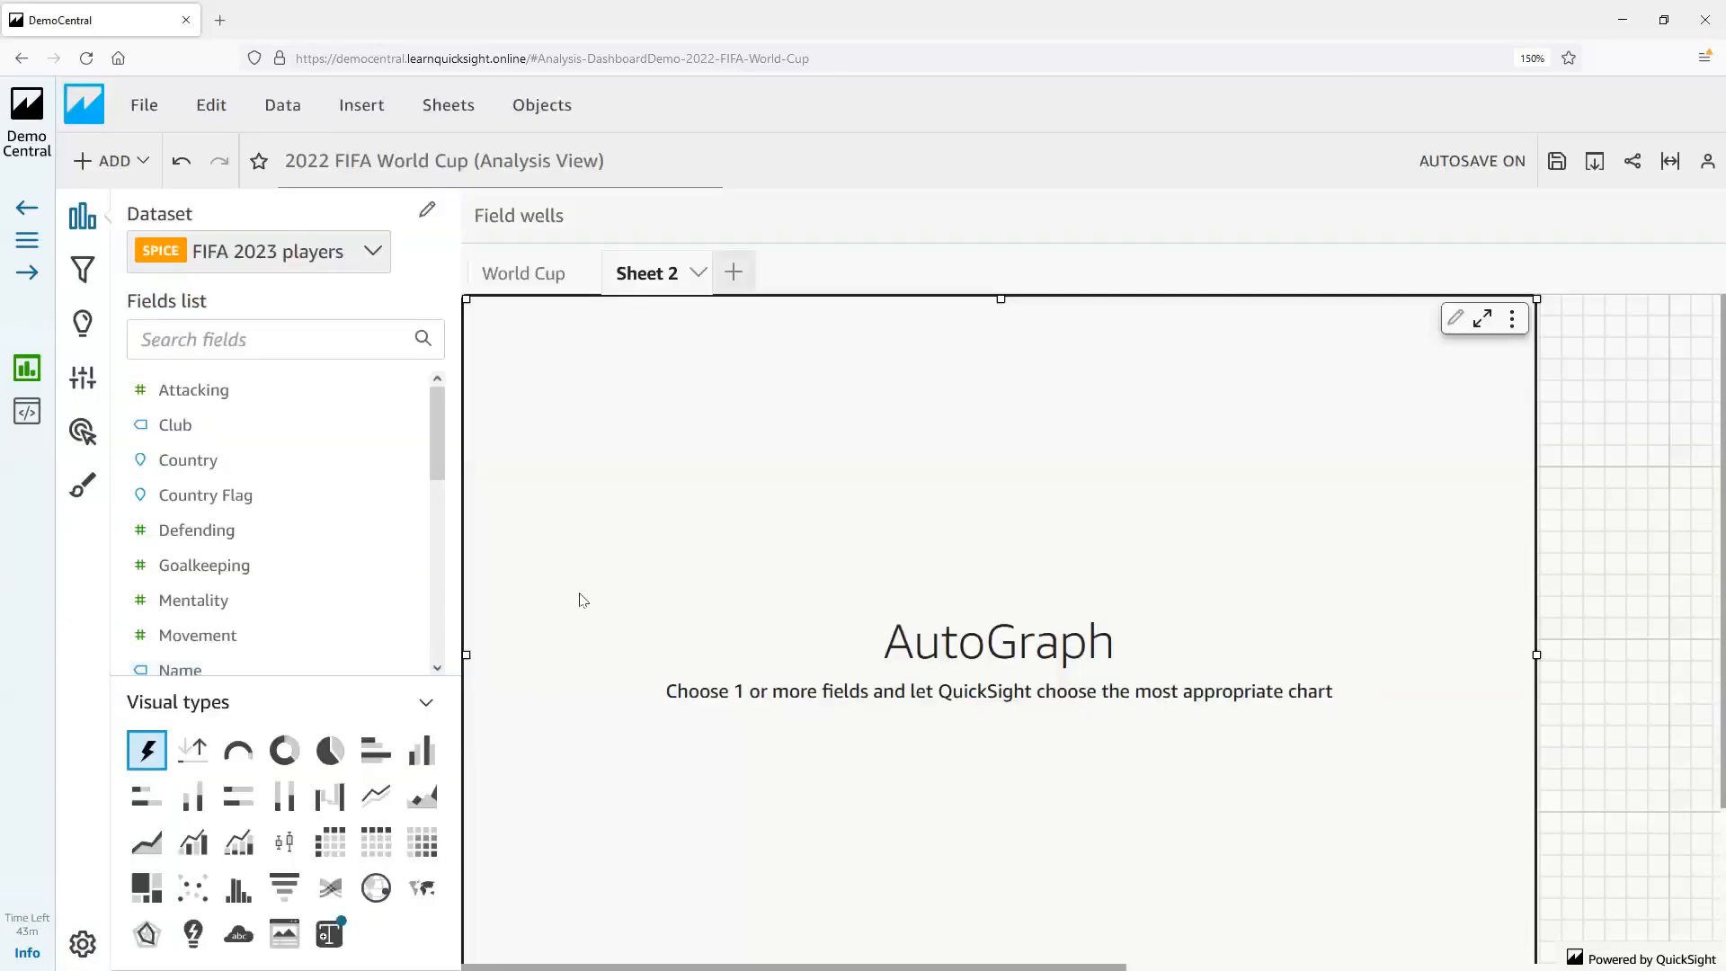
Make the empty visual a radar chart and assign the Name field as its color dimension
{"action": "left_click", "coordinate": [147, 935]}
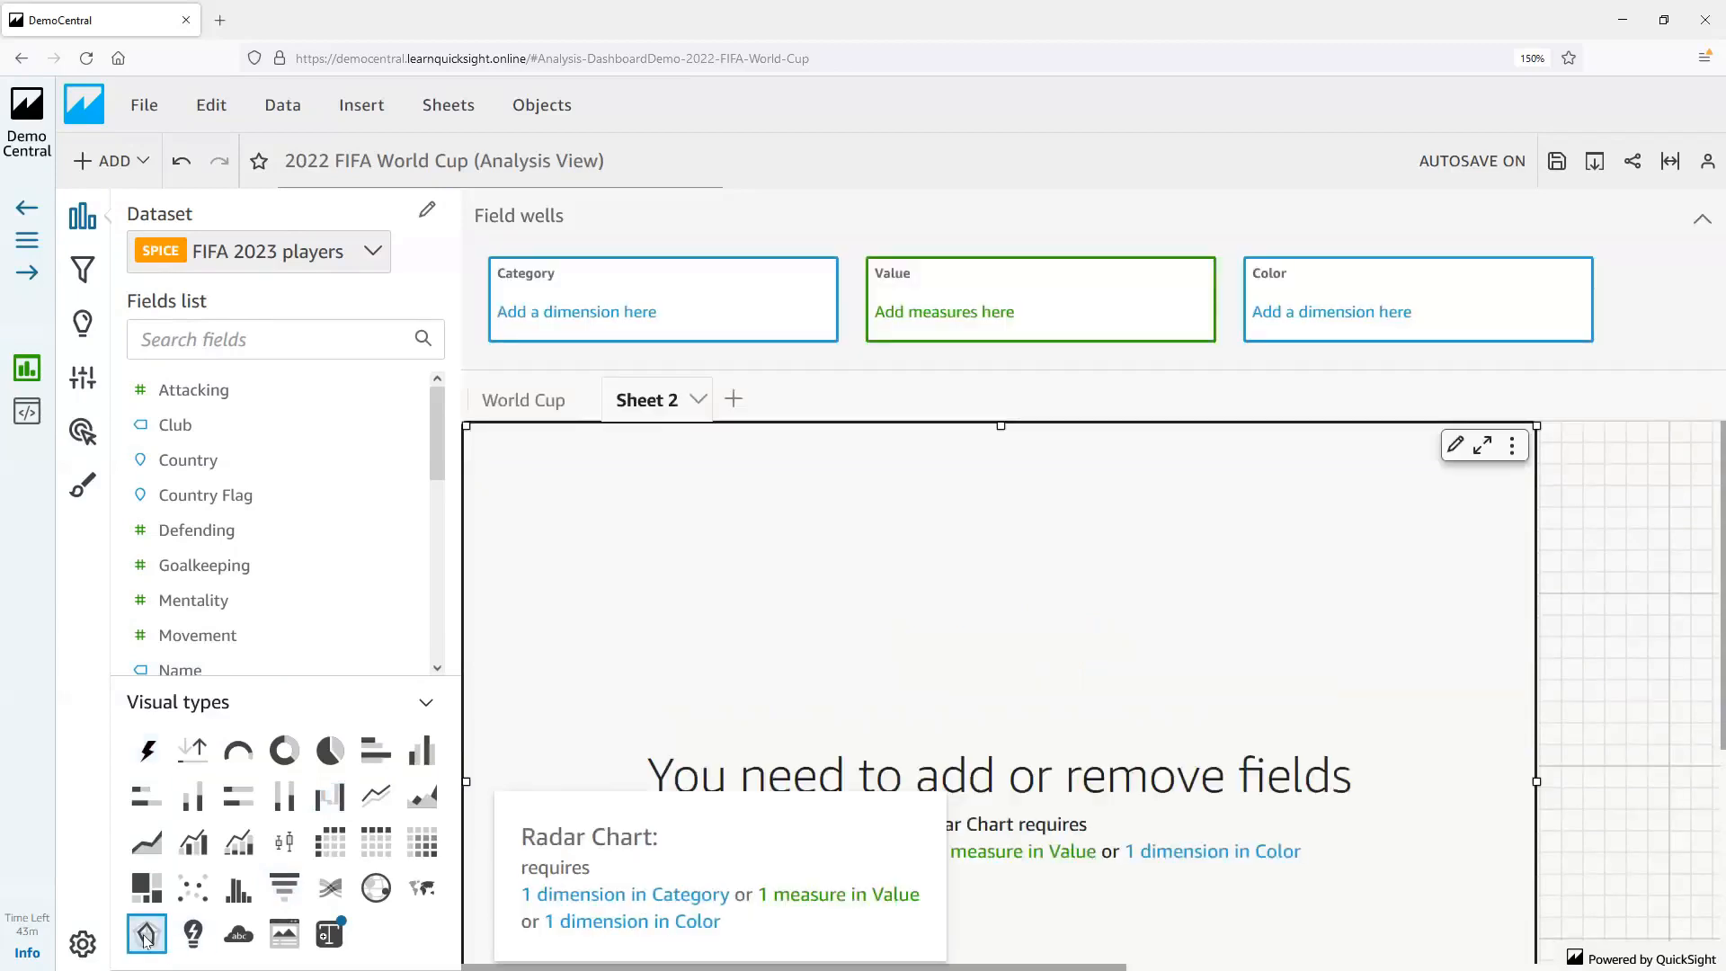
{"action": "left_click", "coordinate": [175, 339]}
{"action": "type", "text": "name"}
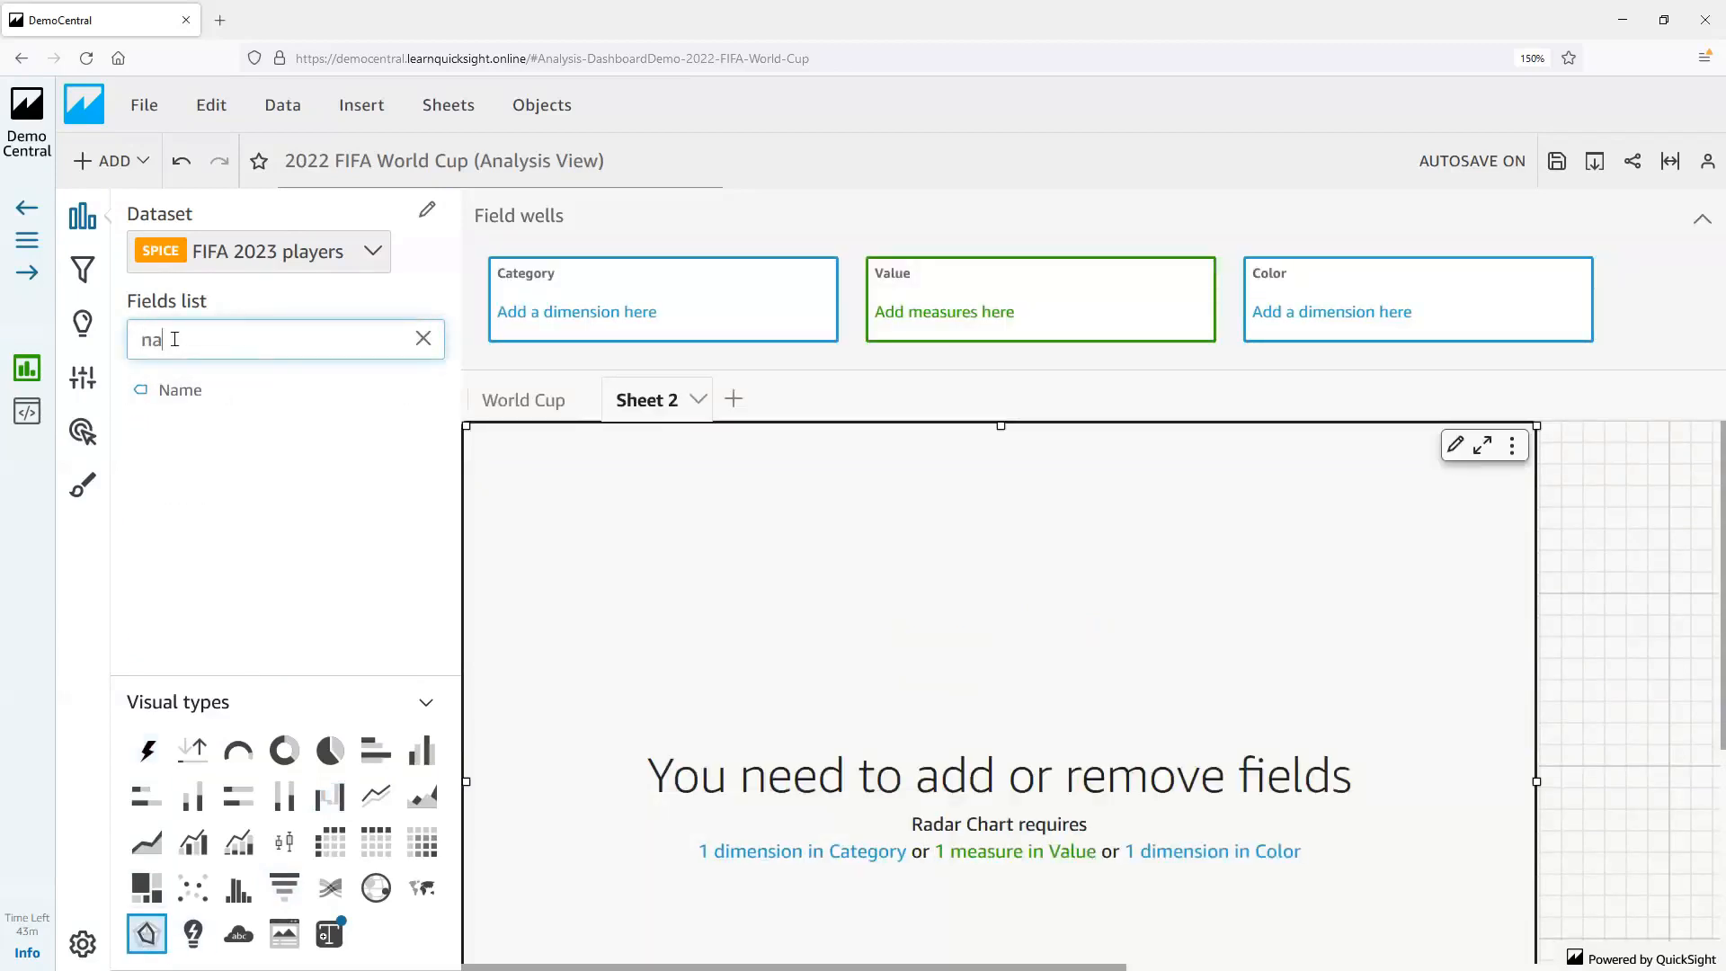
{"action": "left_click", "coordinate": [179, 396]}
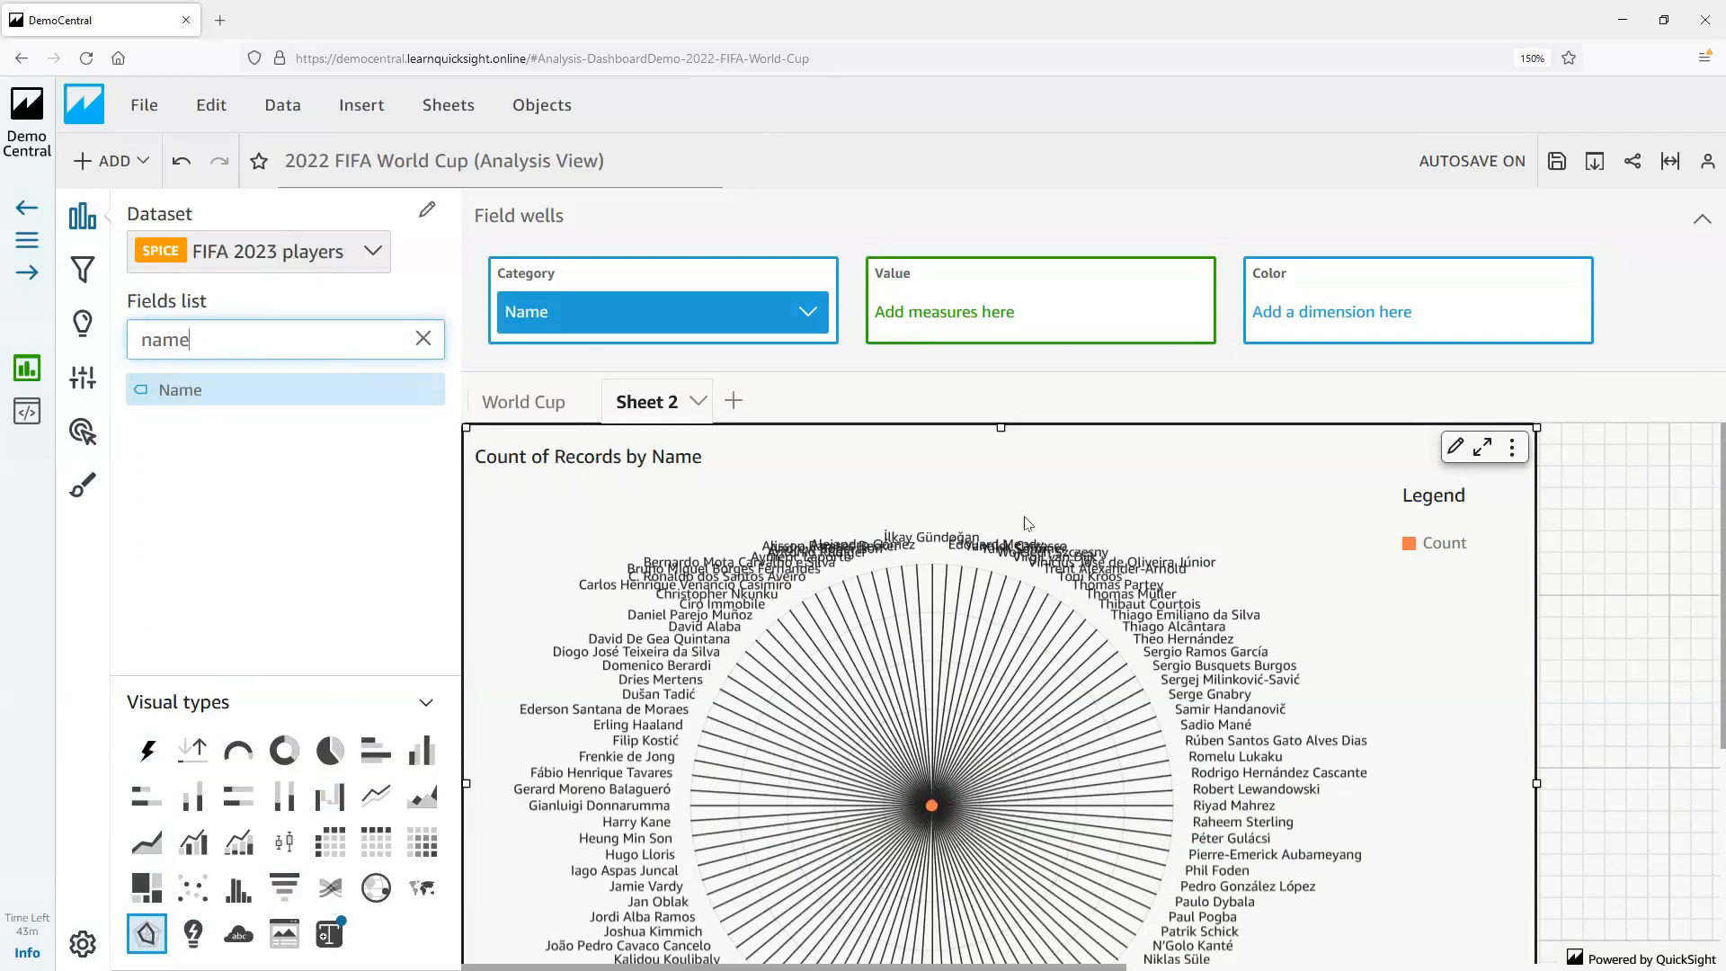
{"action": "left_click_drag", "start_coordinate": [718, 326], "coordinate": [1322, 306]}
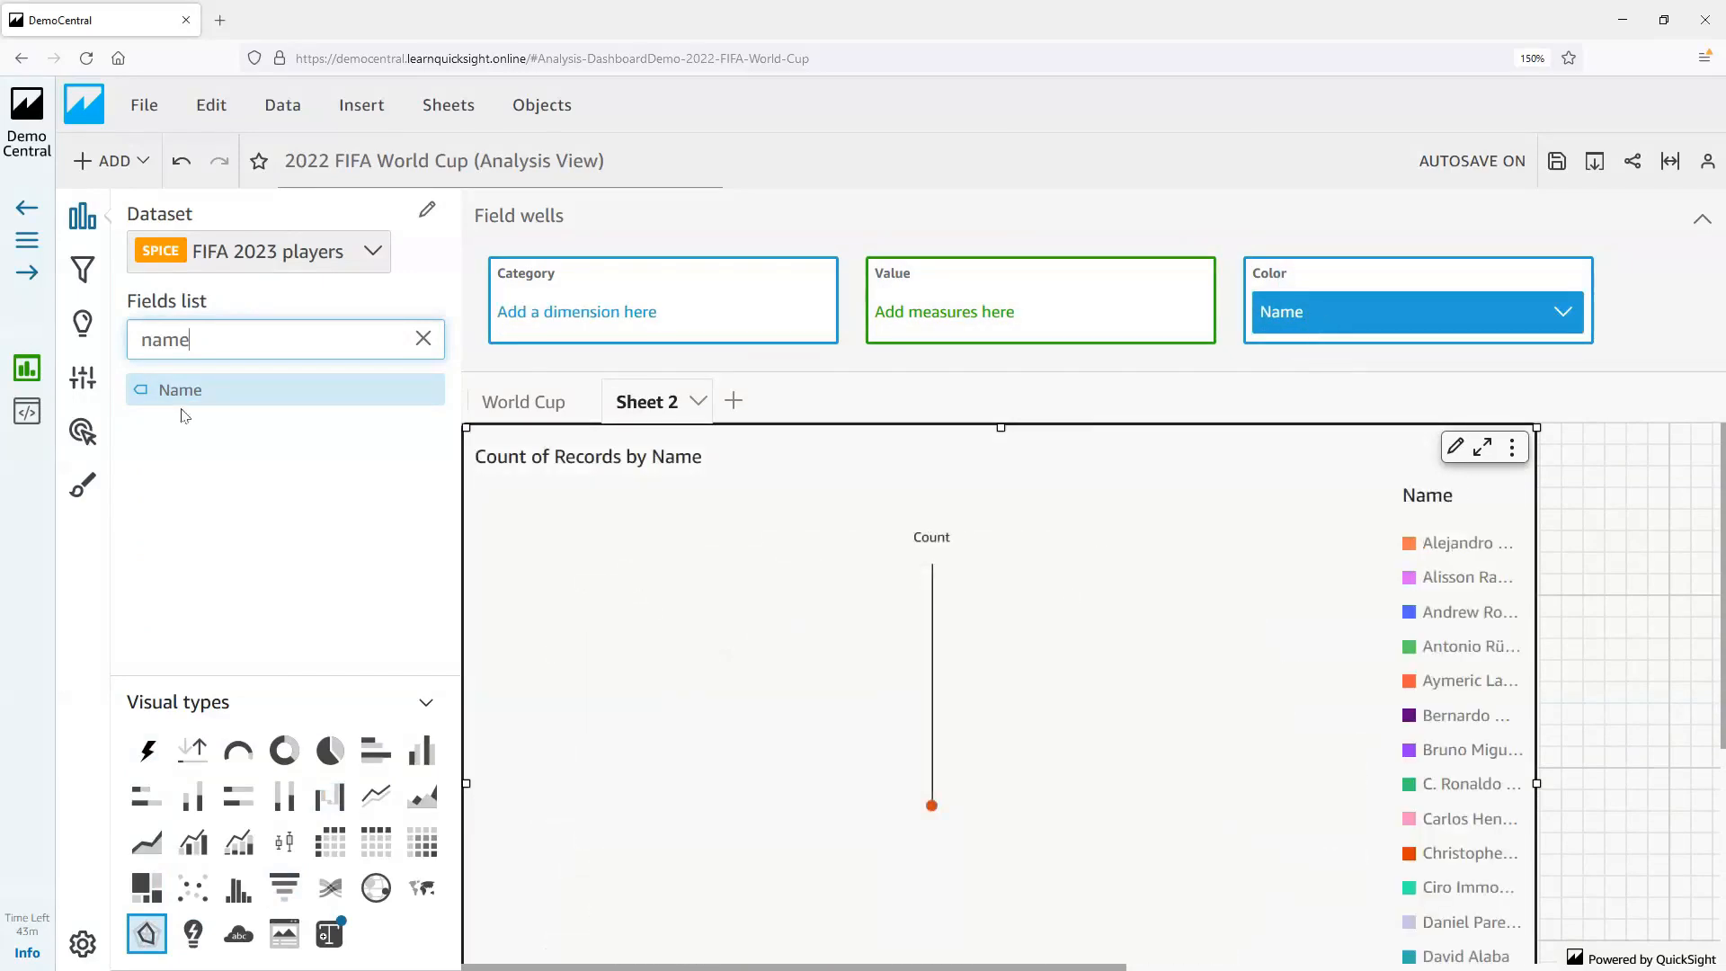
Add a filter on the Name field to the radar chart
{"action": "left_click", "coordinate": [81, 275]}
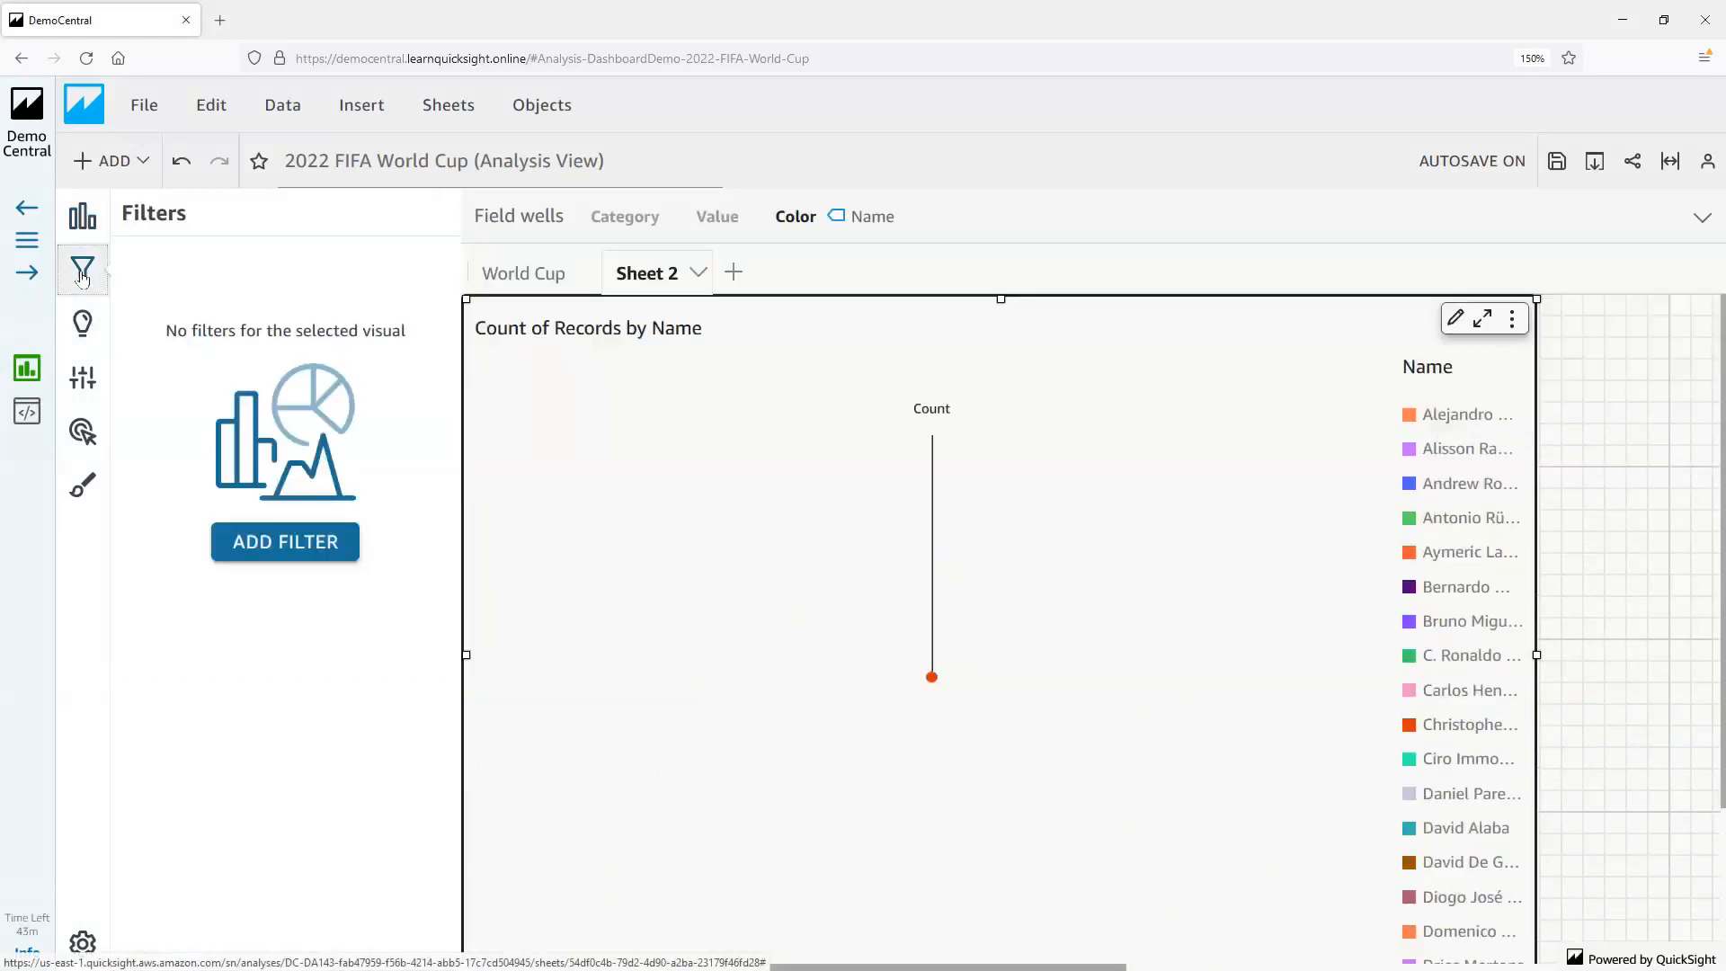
{"action": "left_click", "coordinate": [305, 543]}
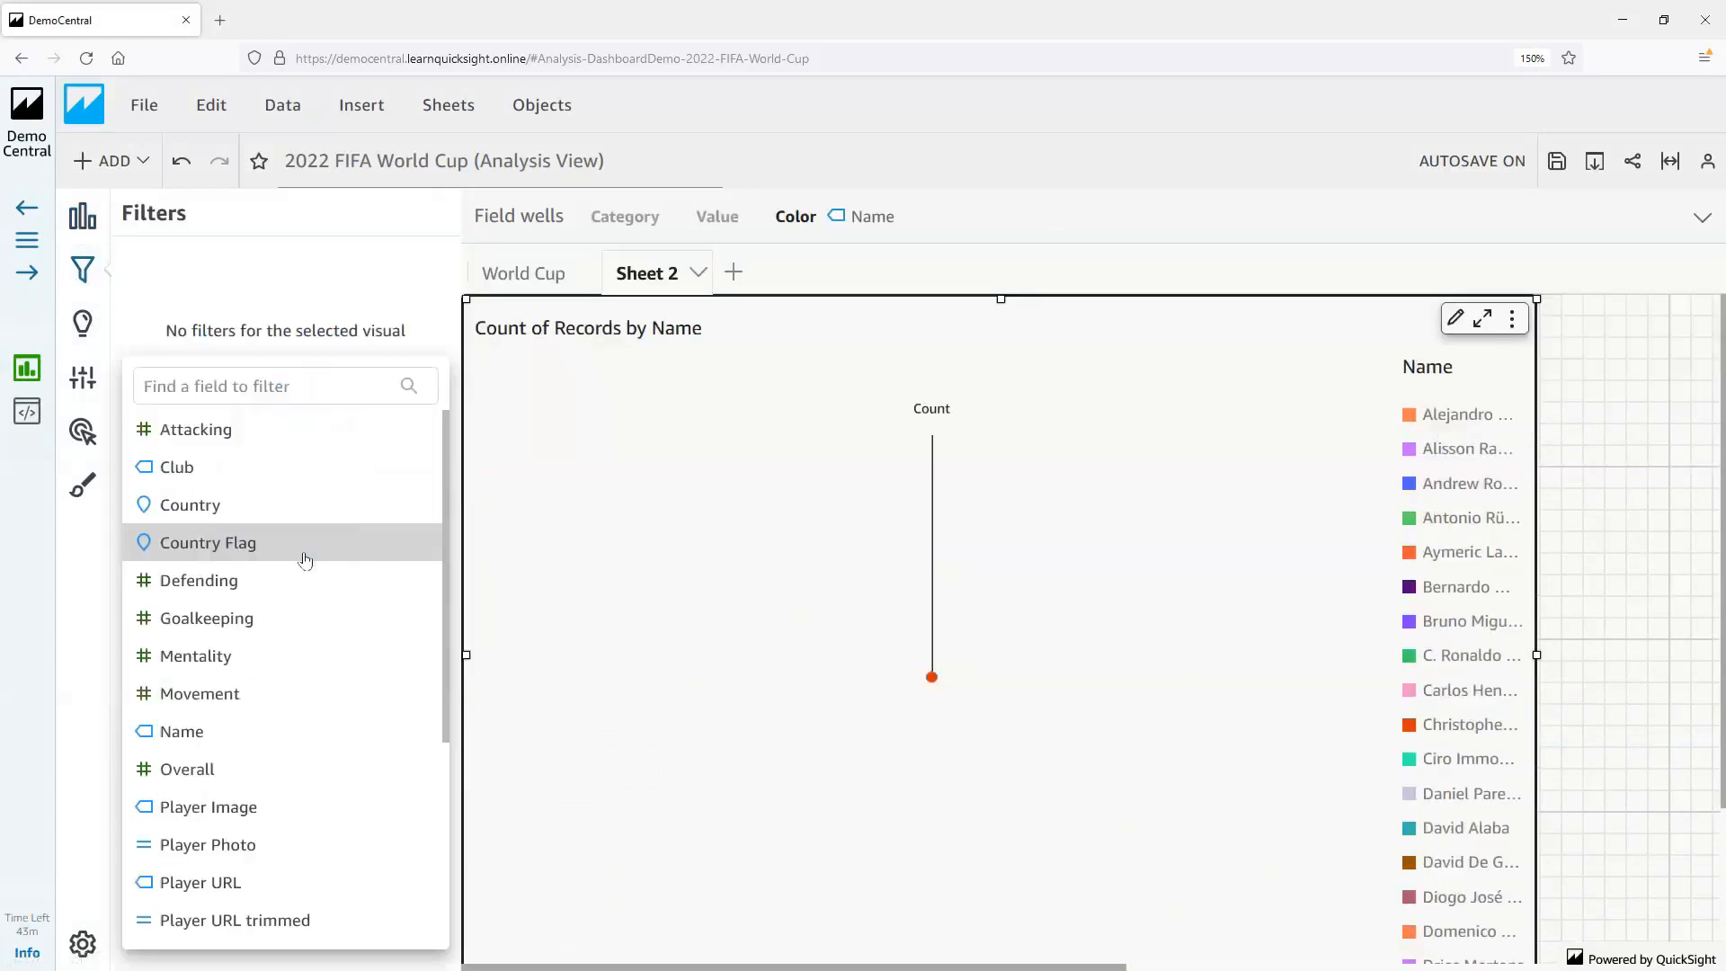
{"action": "type", "text": "name"}
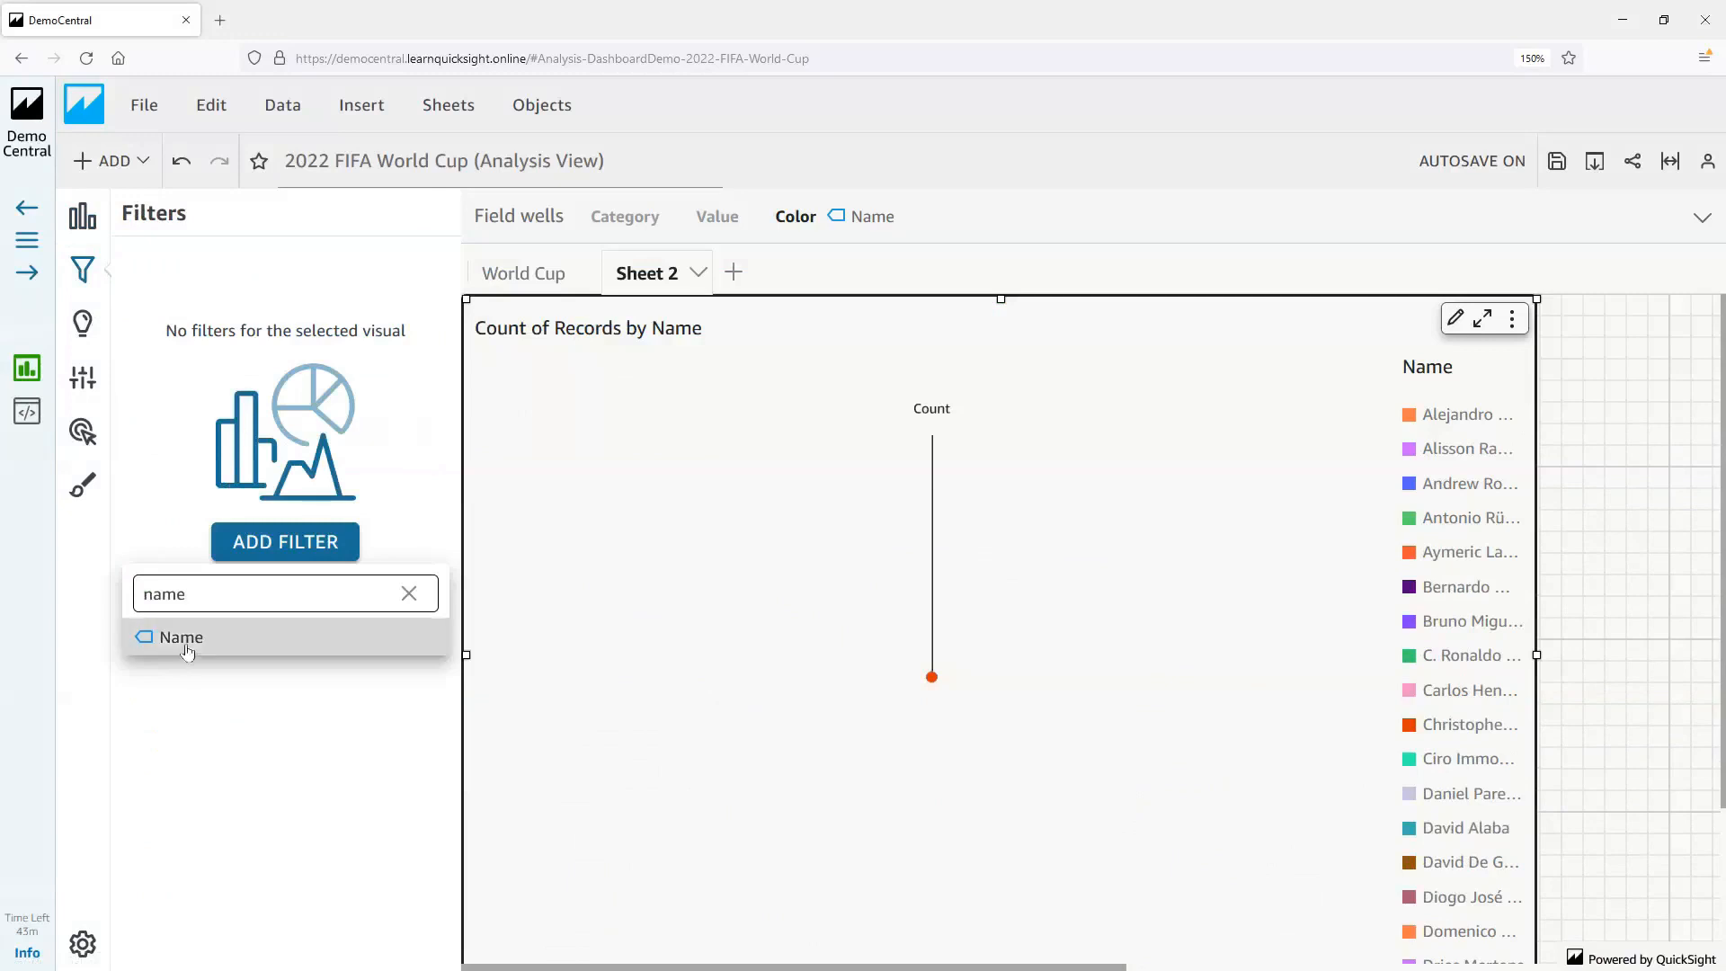
{"action": "left_click", "coordinate": [183, 638]}
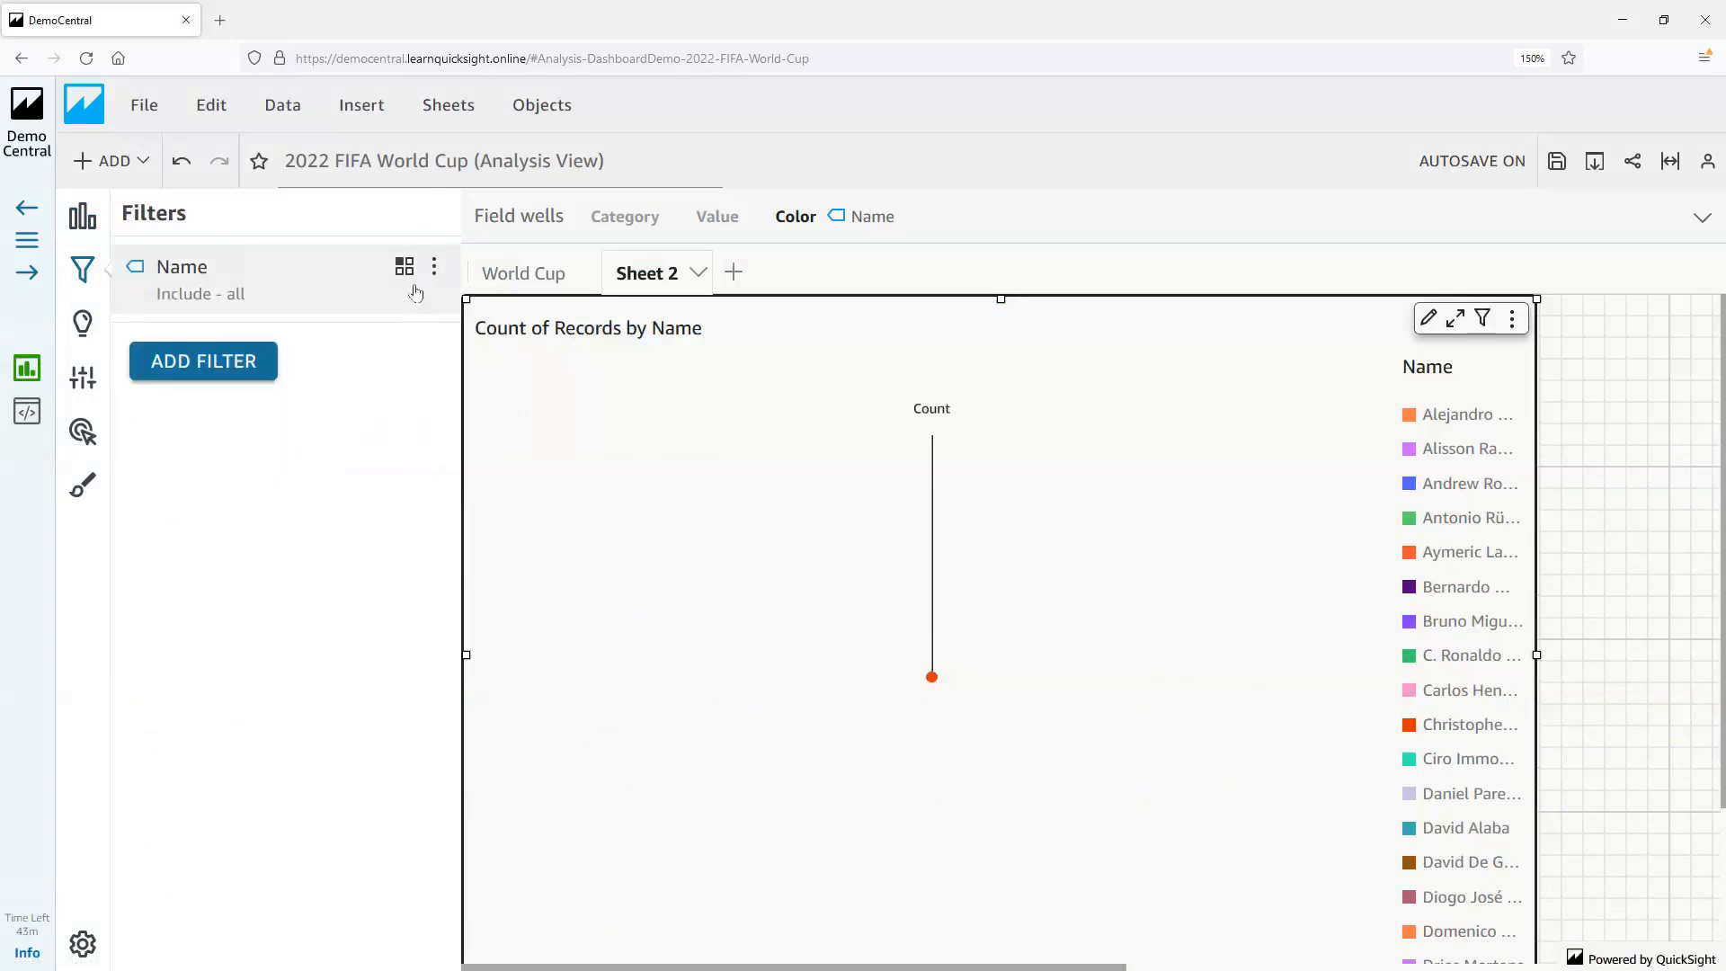
Edit the chart's Name filter into a top and bottom filter that keeps the bottom 4
{"action": "left_click", "coordinate": [433, 267]}
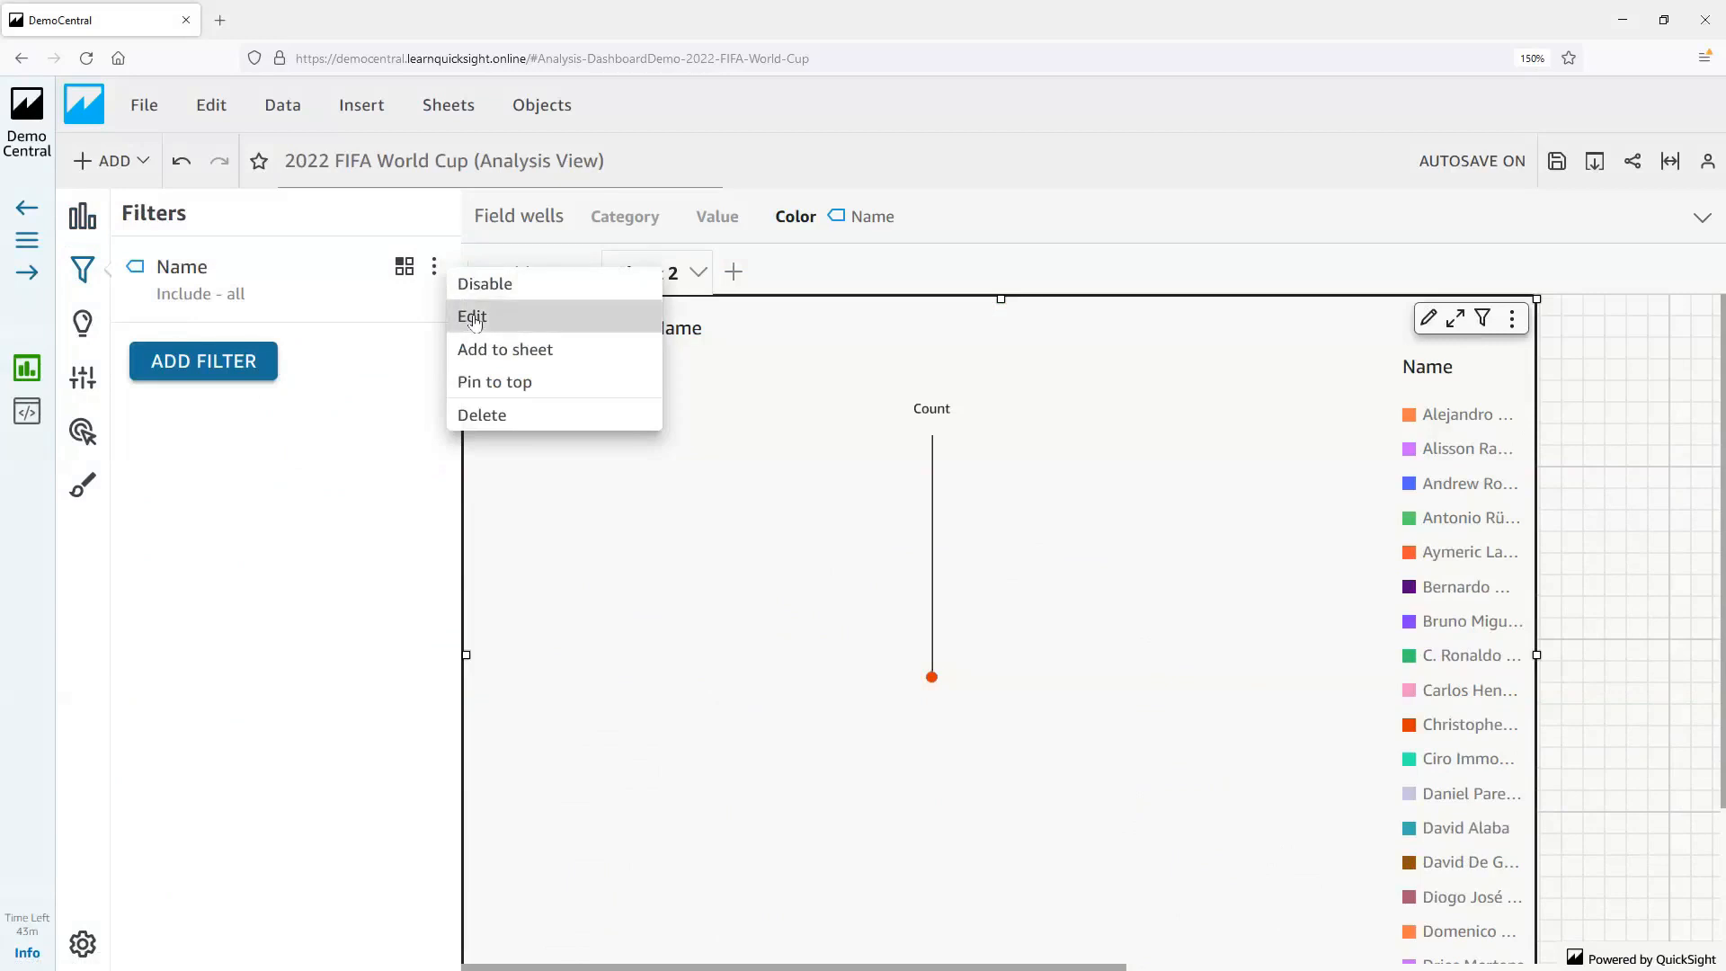
{"action": "left_click", "coordinate": [472, 316]}
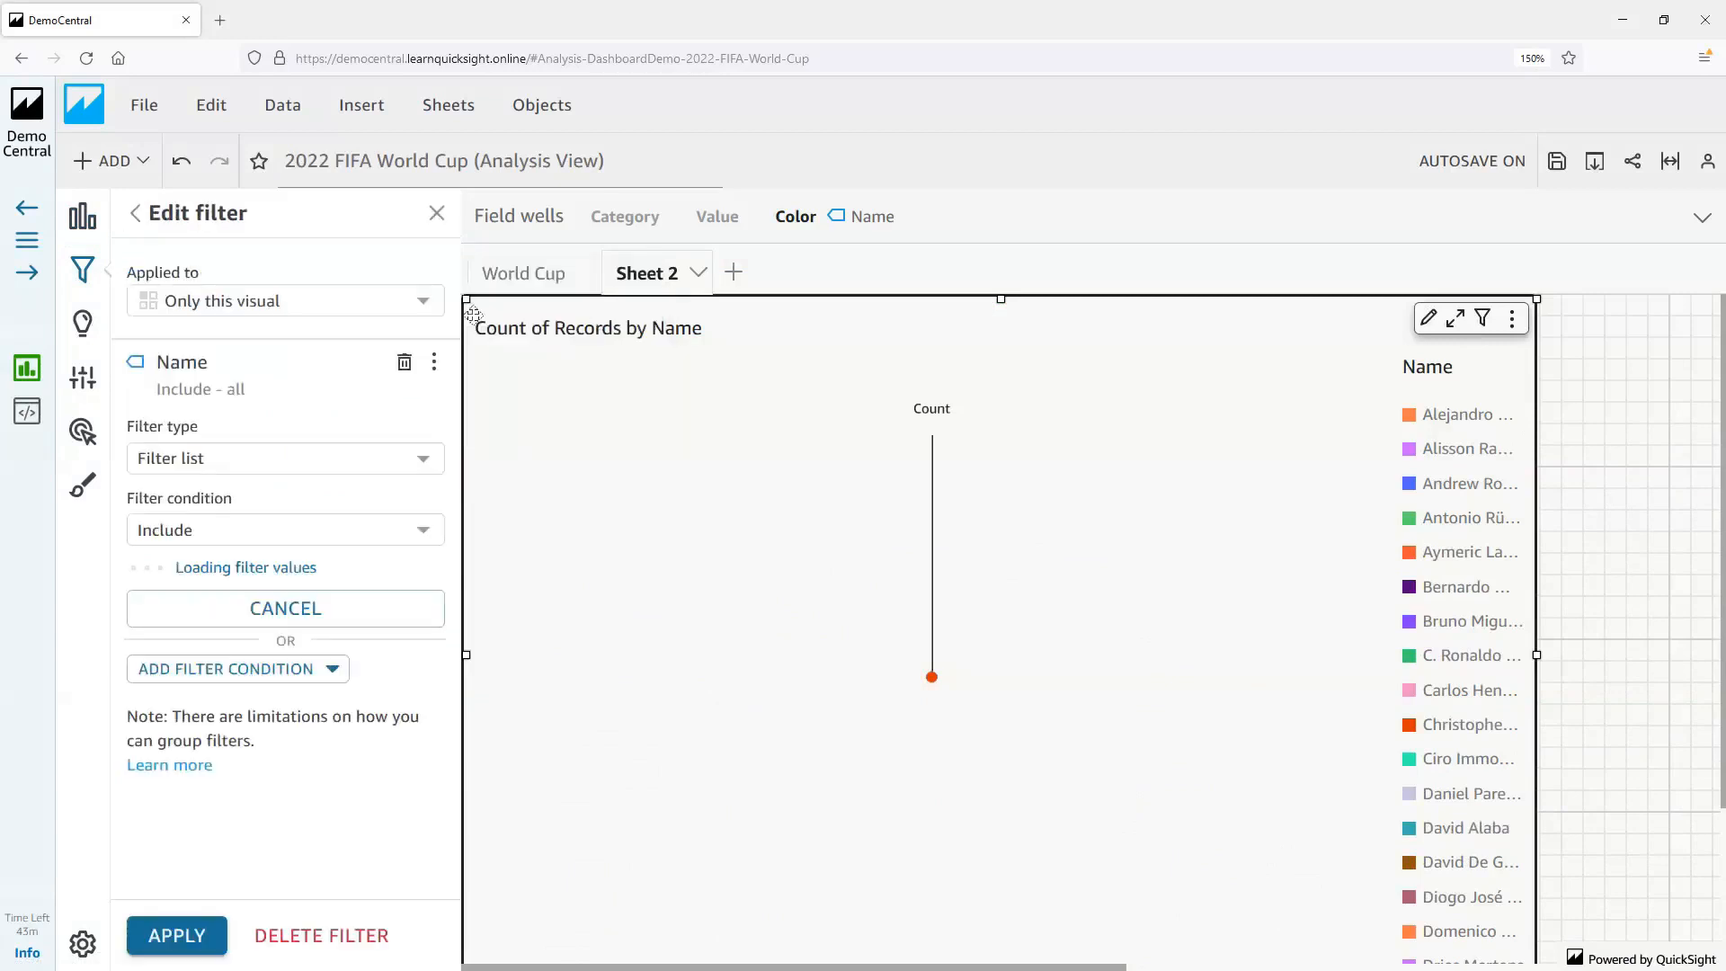
{"action": "left_click", "coordinate": [239, 465]}
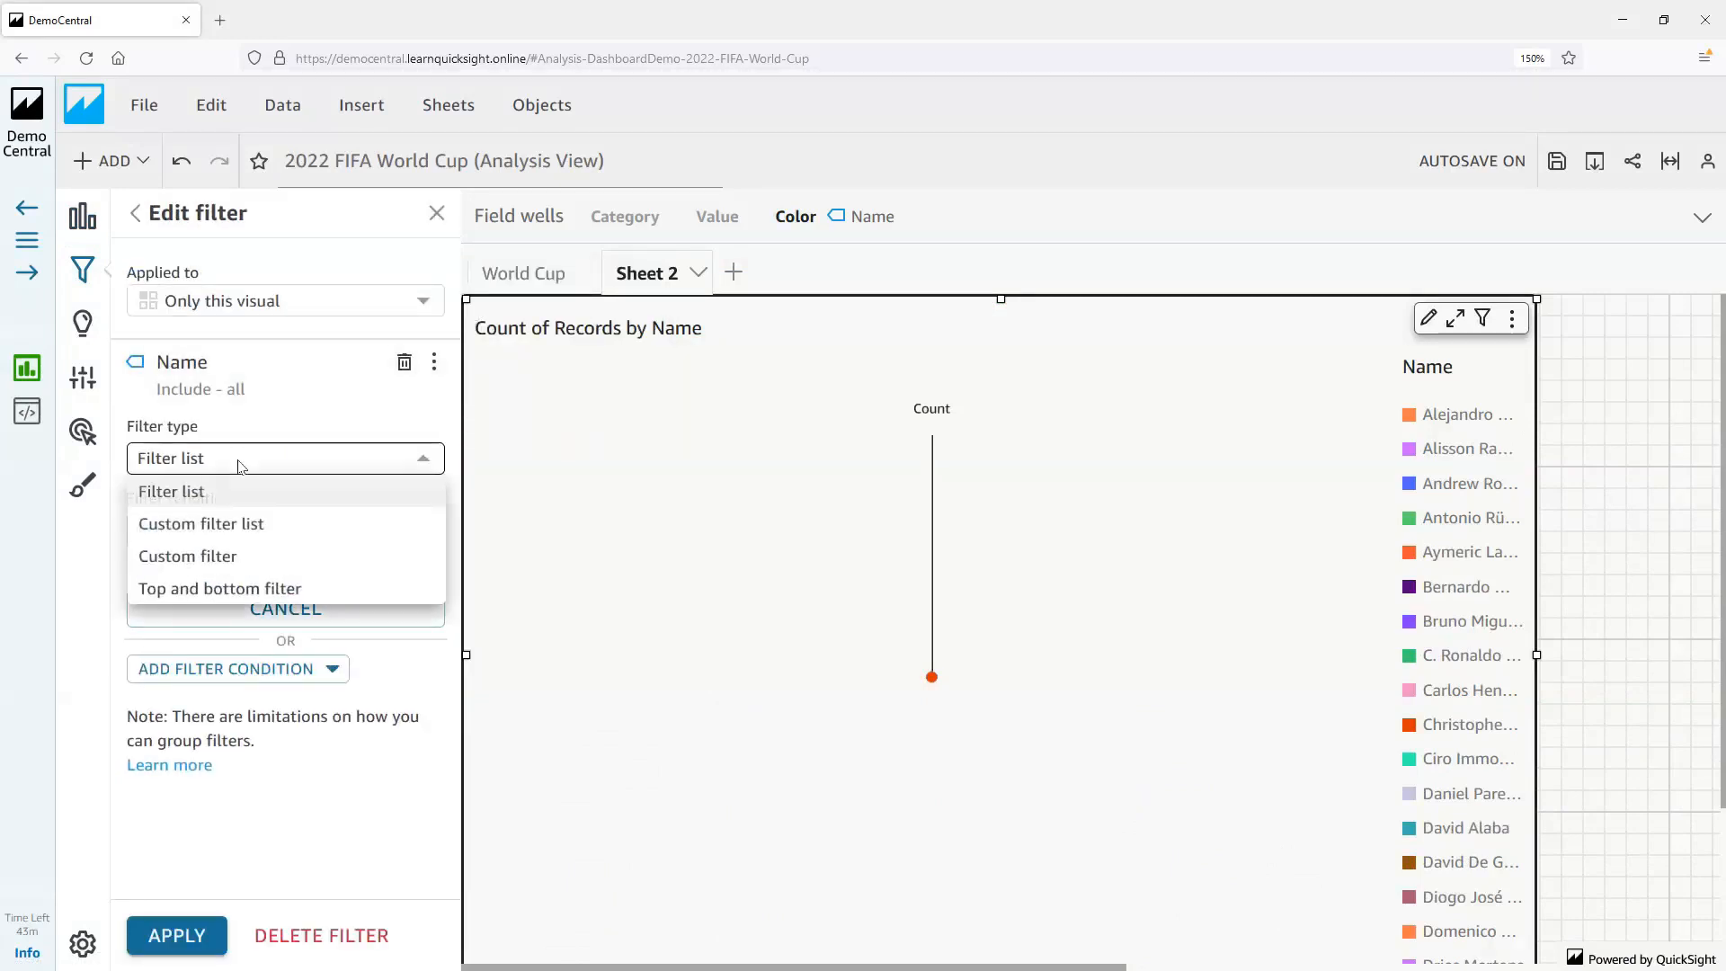
{"action": "left_click", "coordinate": [214, 594]}
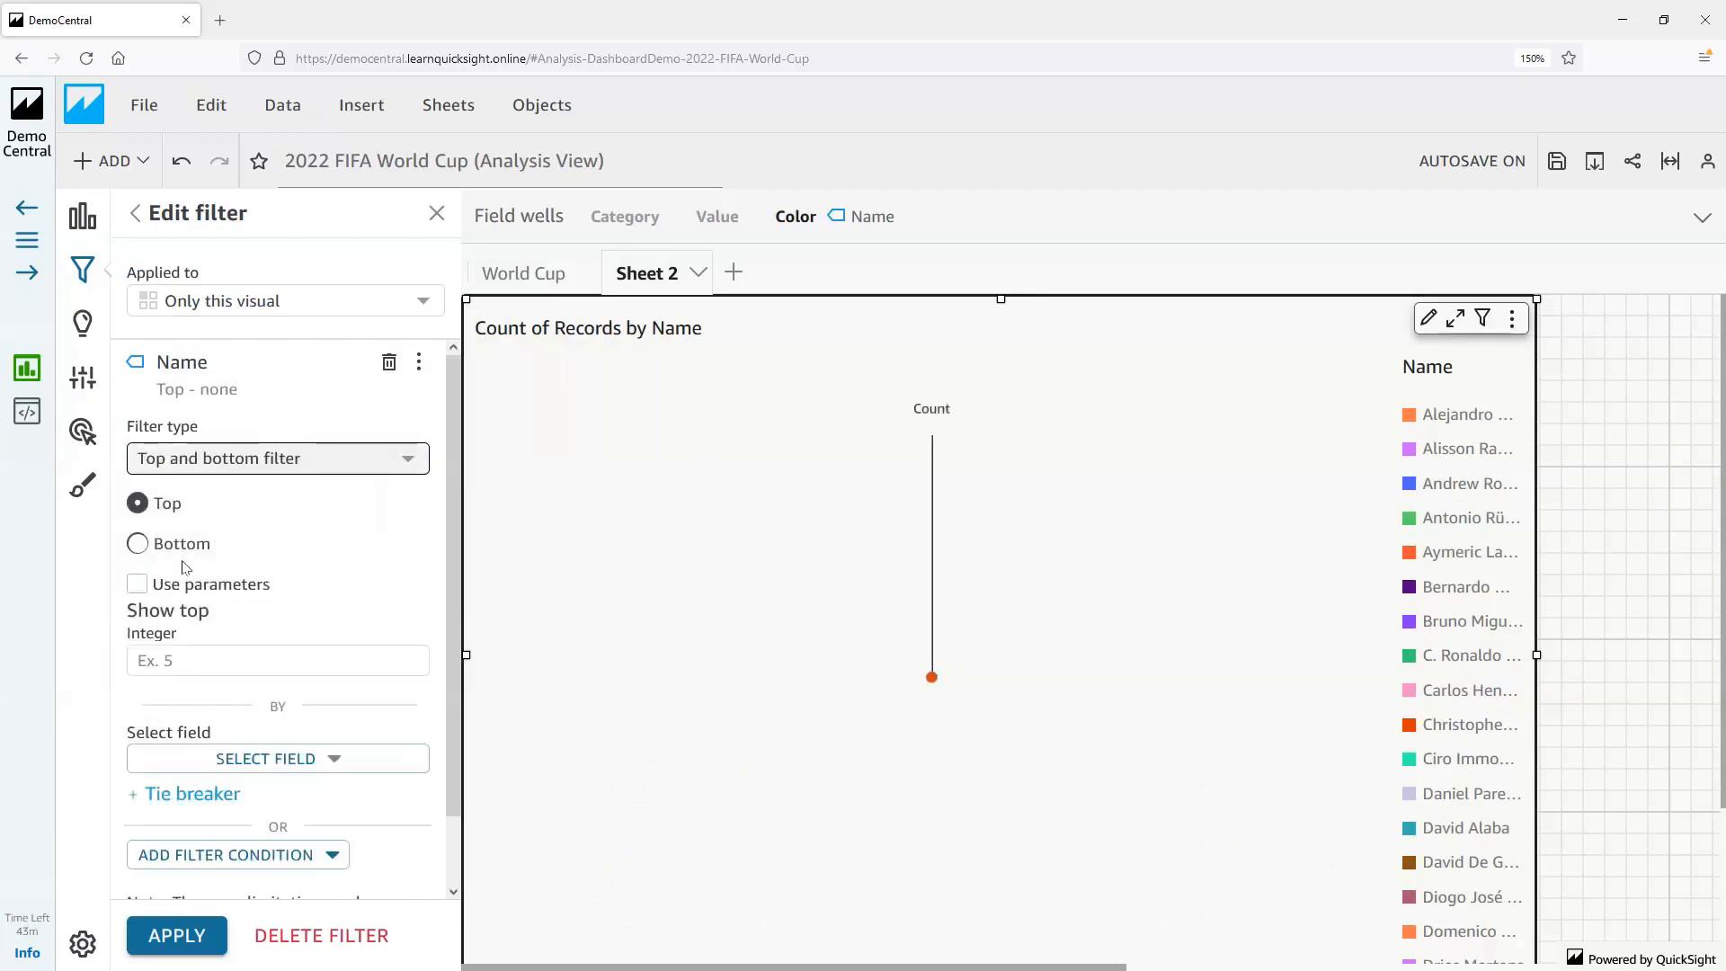
{"action": "left_click", "coordinate": [176, 549]}
{"action": "left_click", "coordinate": [184, 662]}
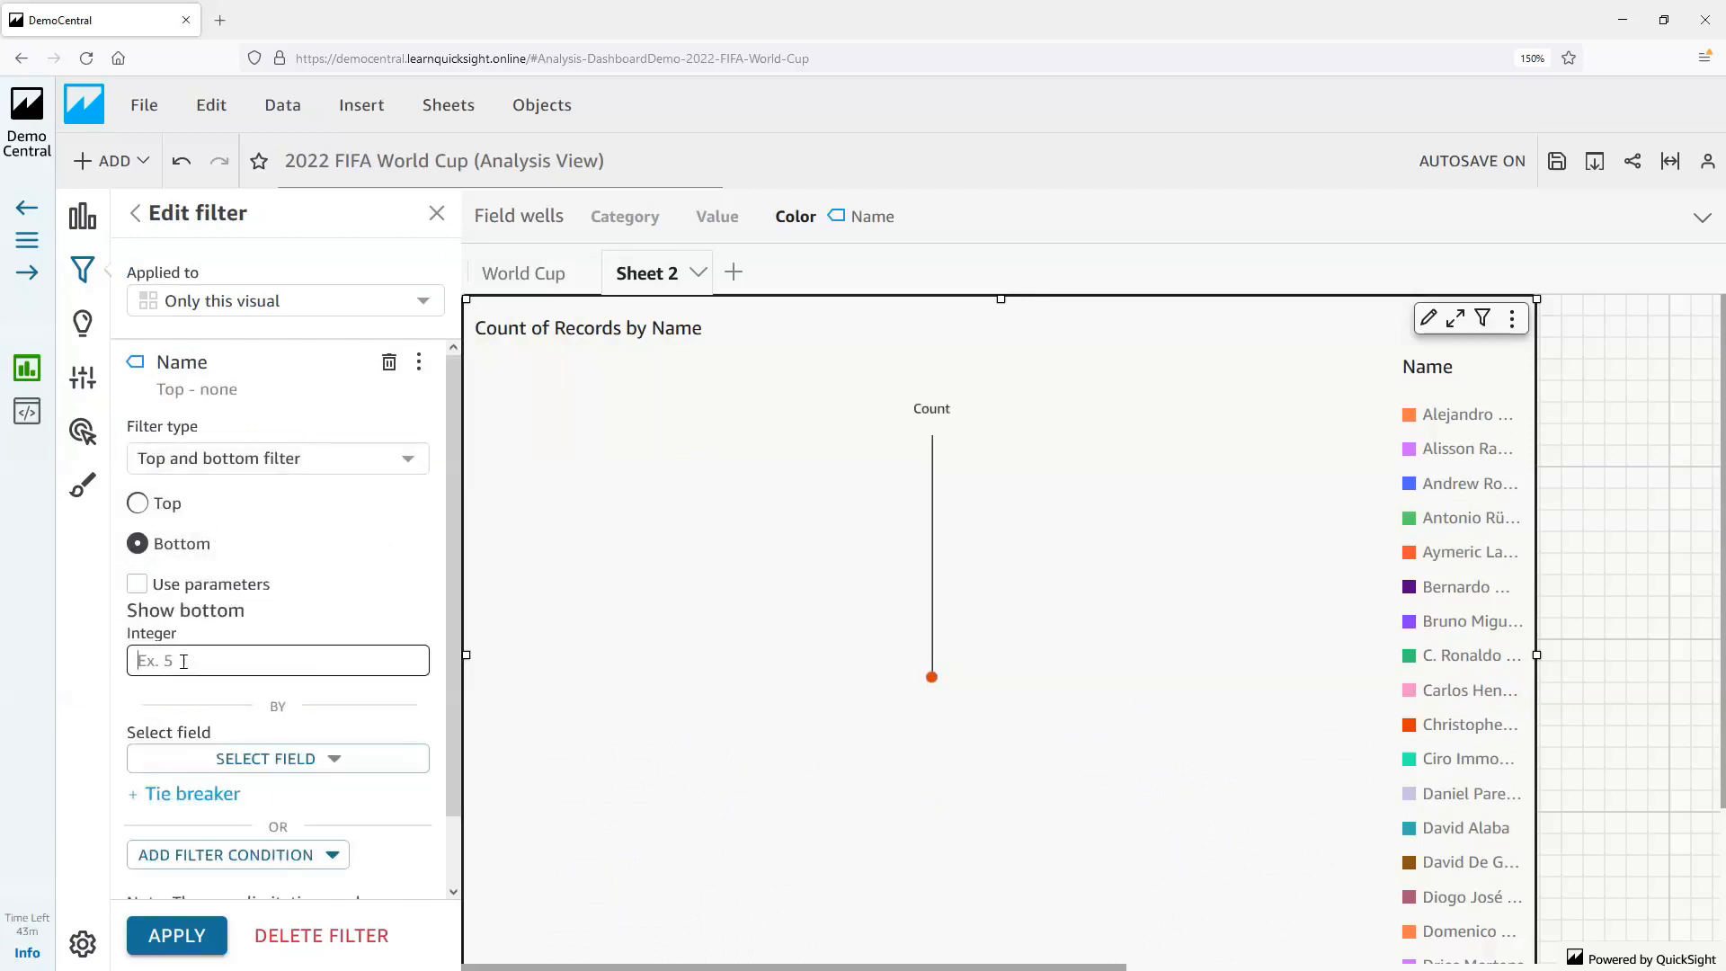
{"action": "type", "text": "4"}
Base the Name filter on the Rank field with Min aggregation and apply it
{"action": "left_click", "coordinate": [191, 760]}
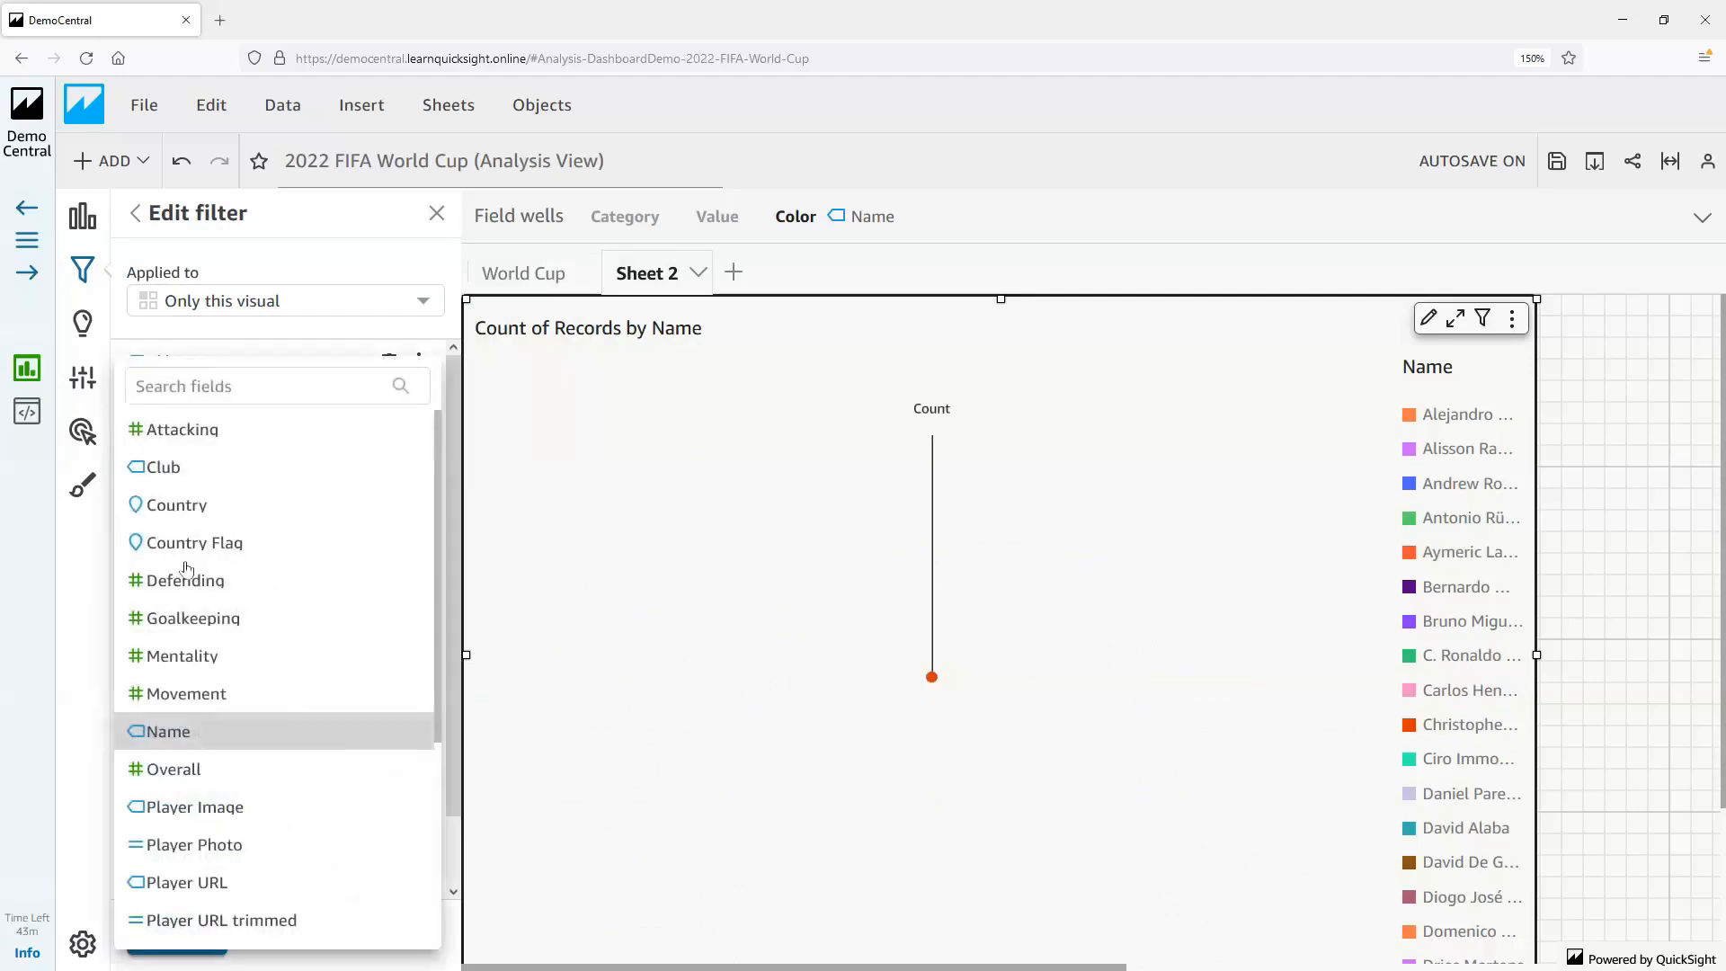
{"action": "left_click", "coordinate": [169, 390]}
{"action": "type", "text": "rank"}
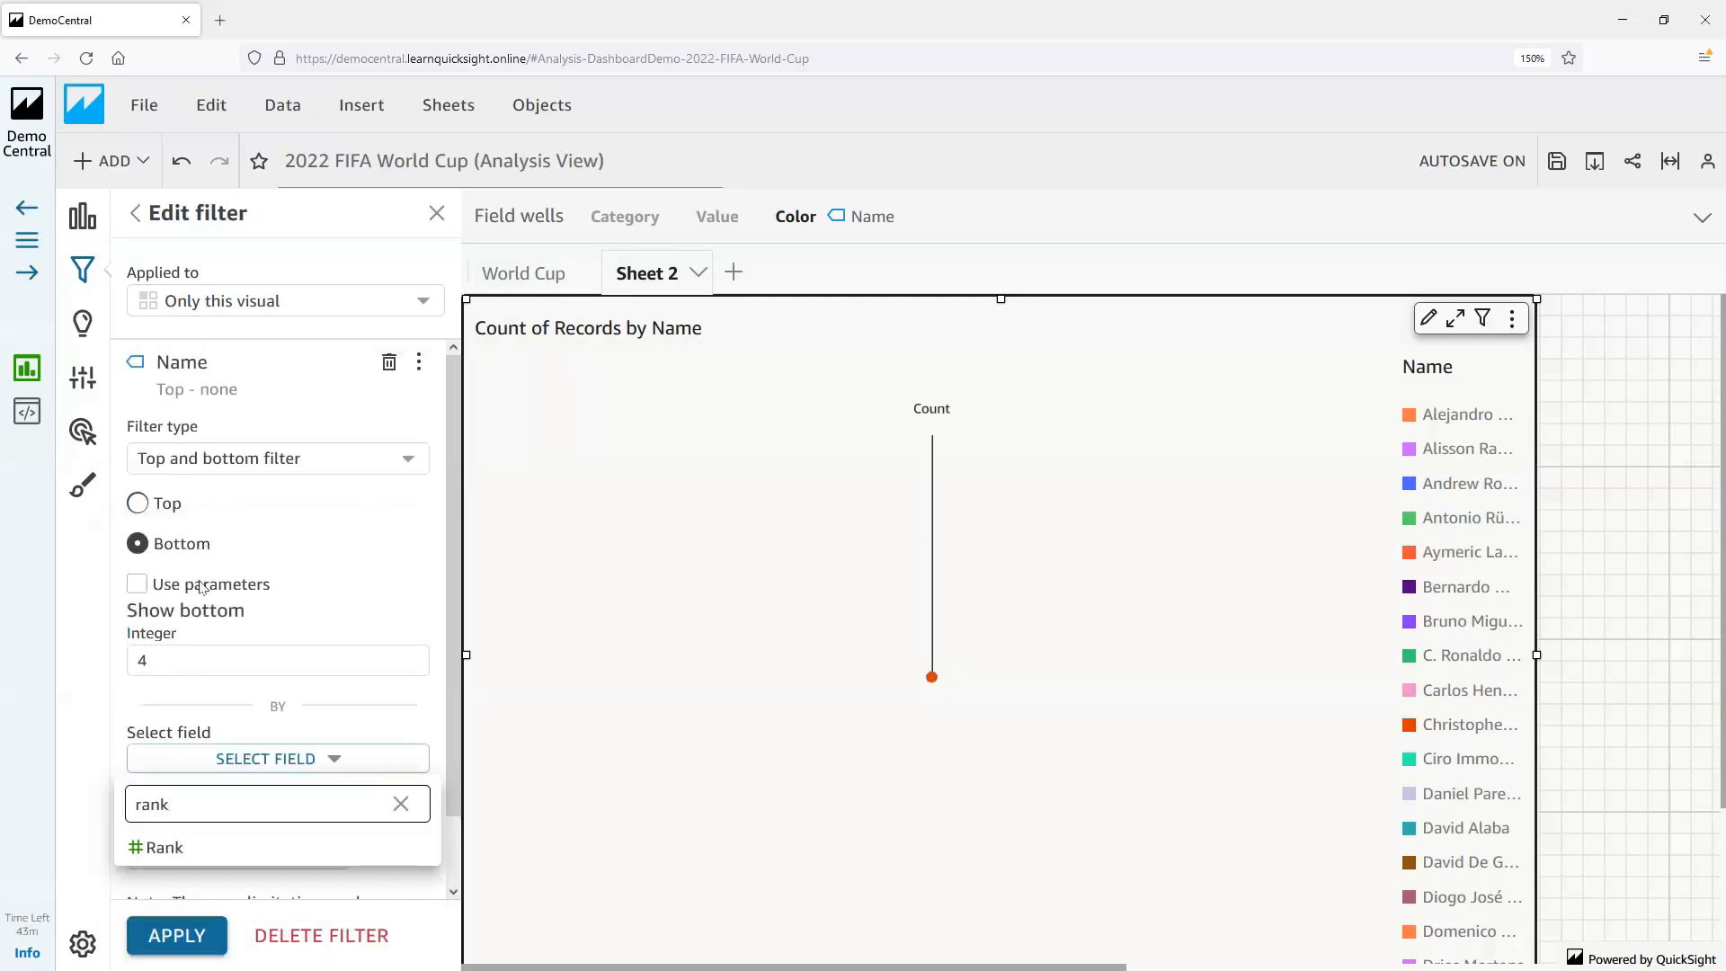
{"action": "left_click", "coordinate": [163, 848]}
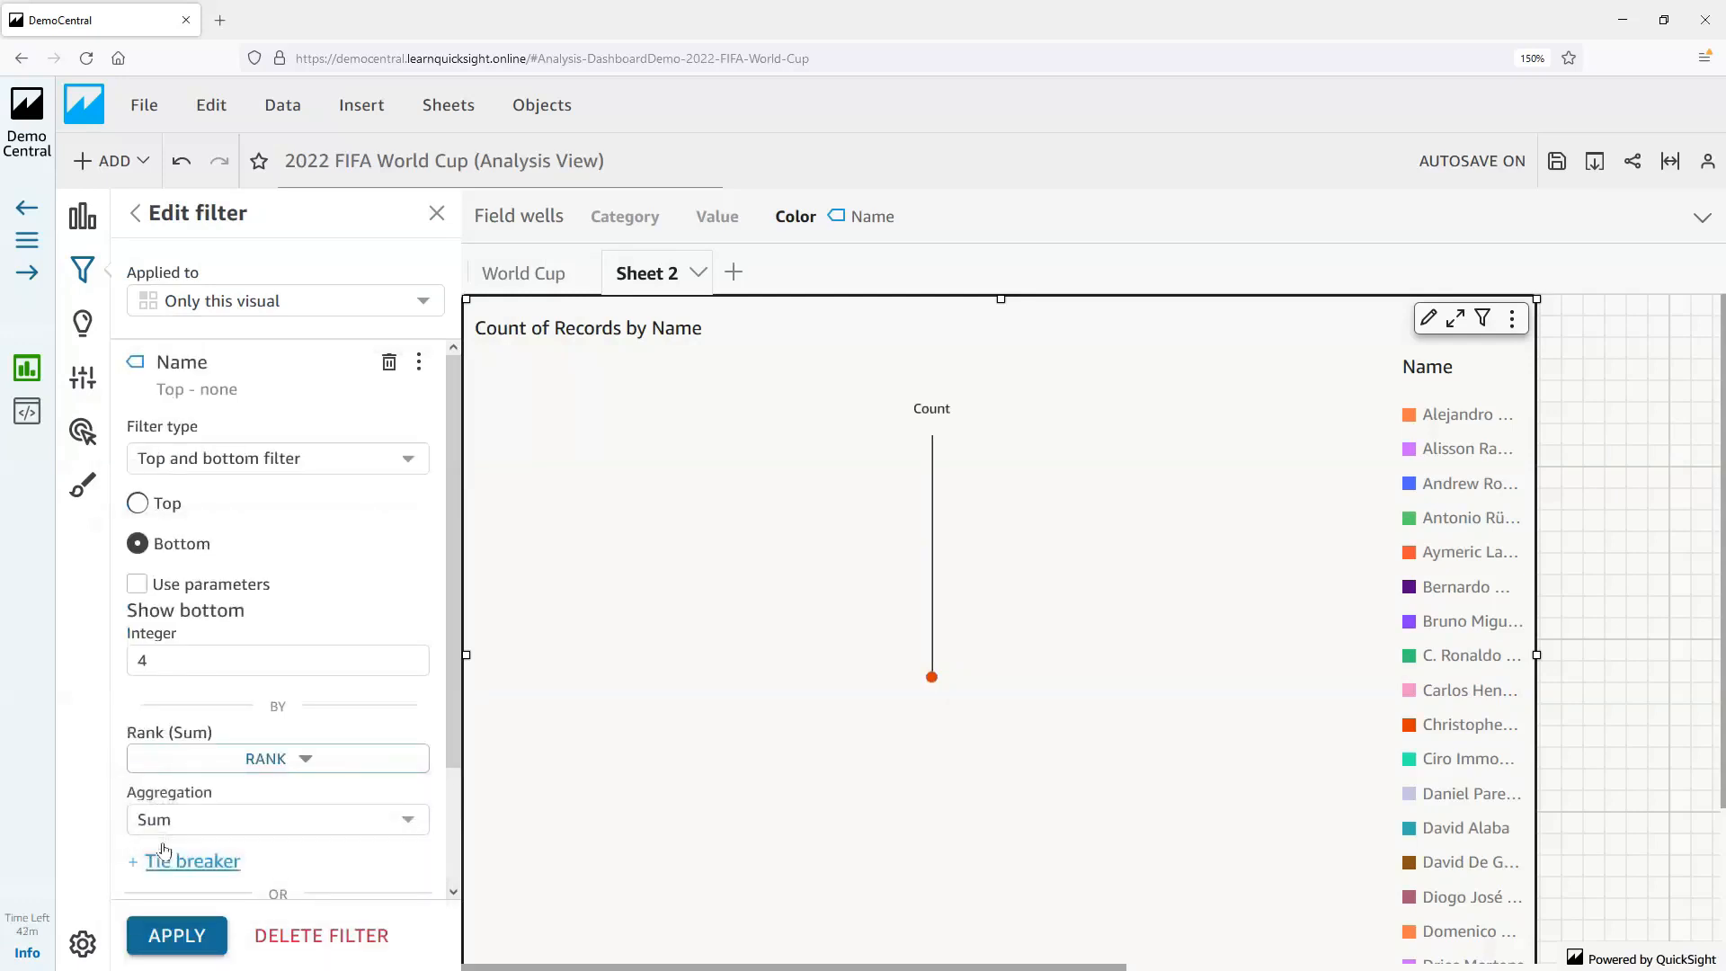
{"action": "left_click", "coordinate": [162, 819]}
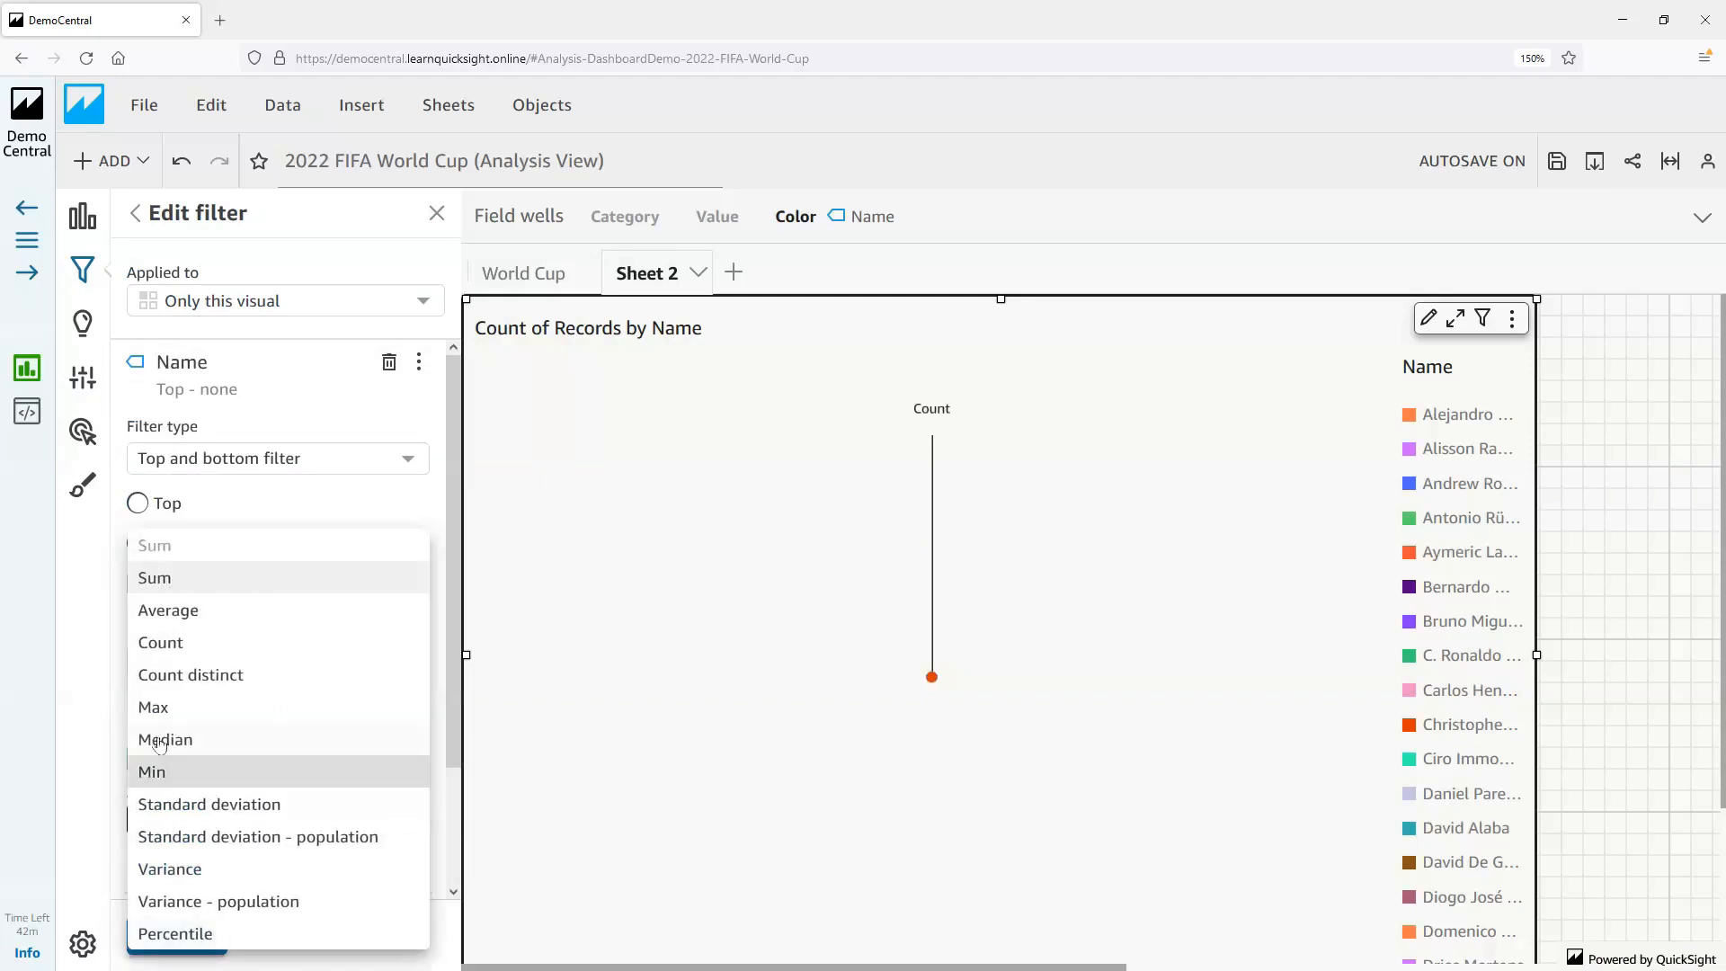
{"action": "left_click", "coordinate": [164, 772]}
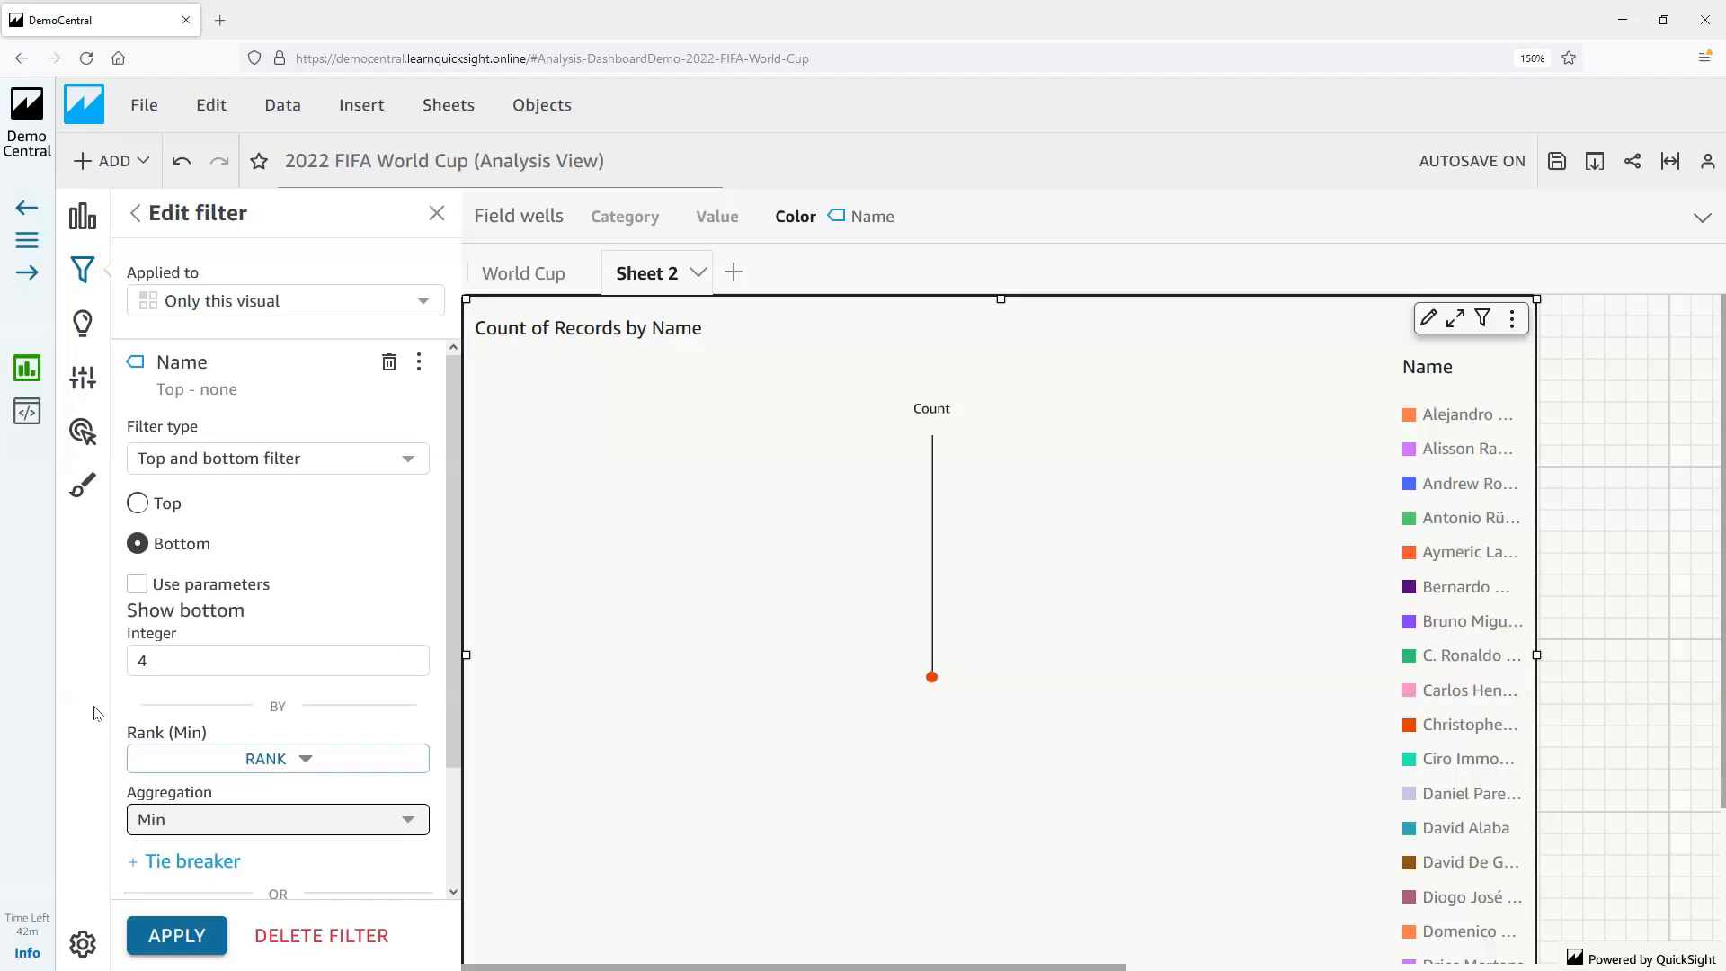
{"action": "right_click", "coordinate": [167, 940]}
{"action": "left_click", "coordinate": [165, 940]}
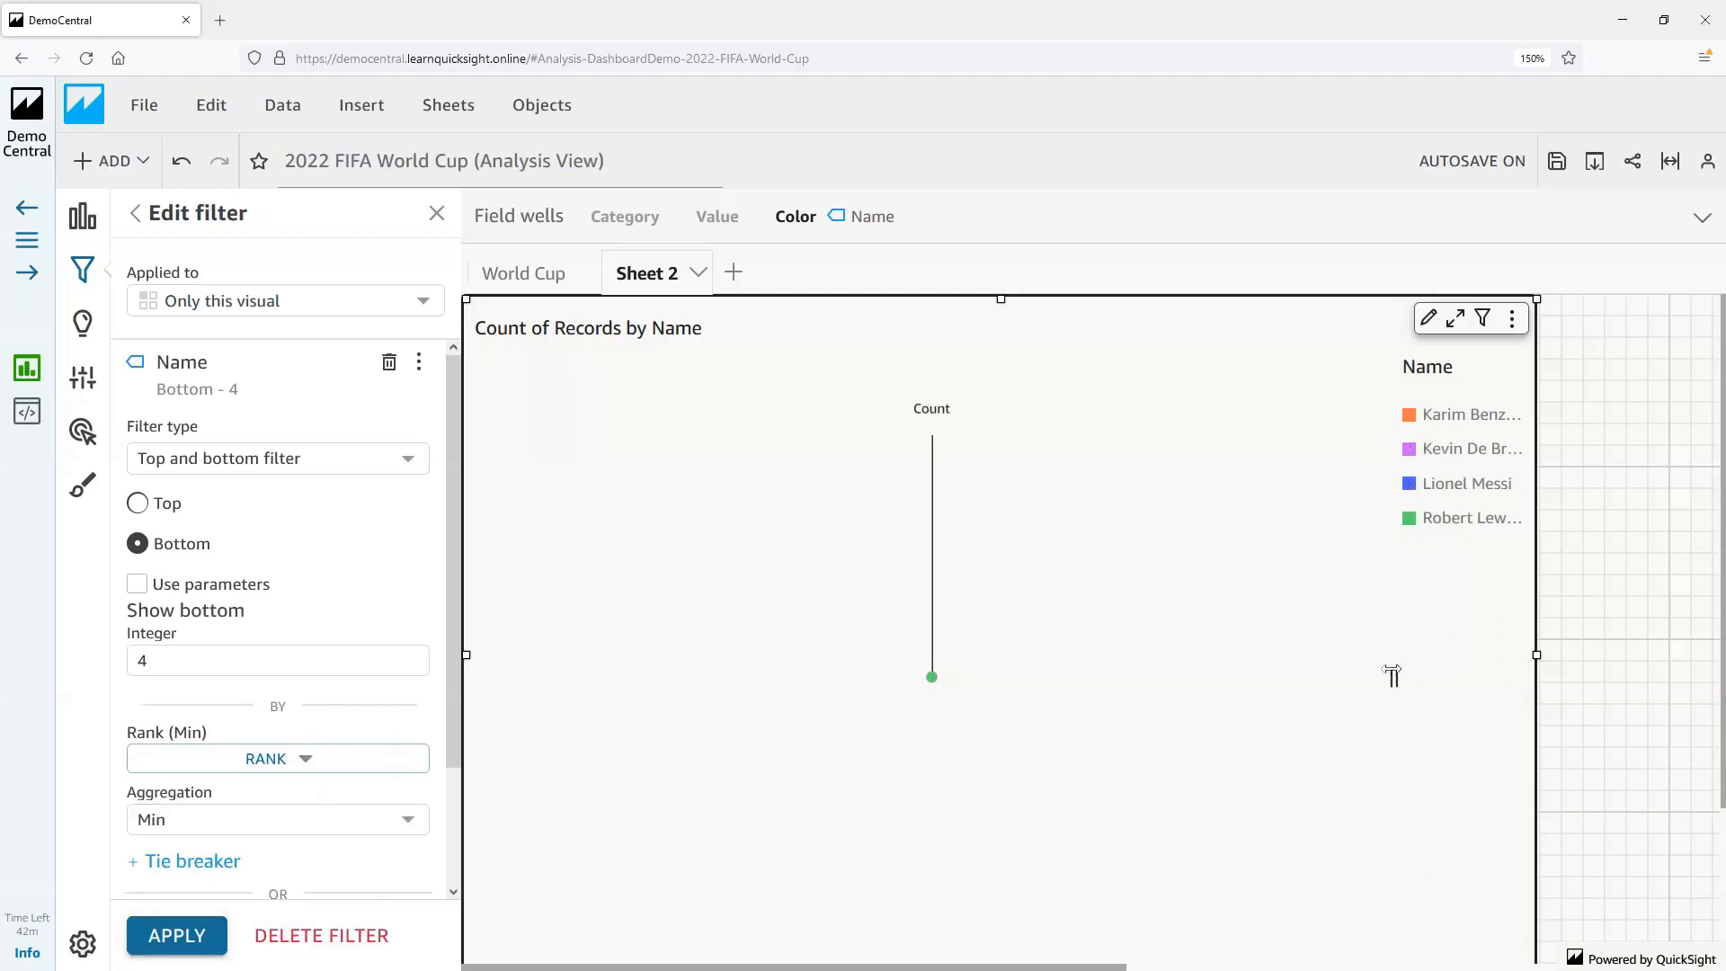
Widen the legend to fit the full player names and add Attacking, Mentality and Movement as the radar chart's values
{"action": "left_click_drag", "start_coordinate": [1392, 677], "coordinate": [1330, 677]}
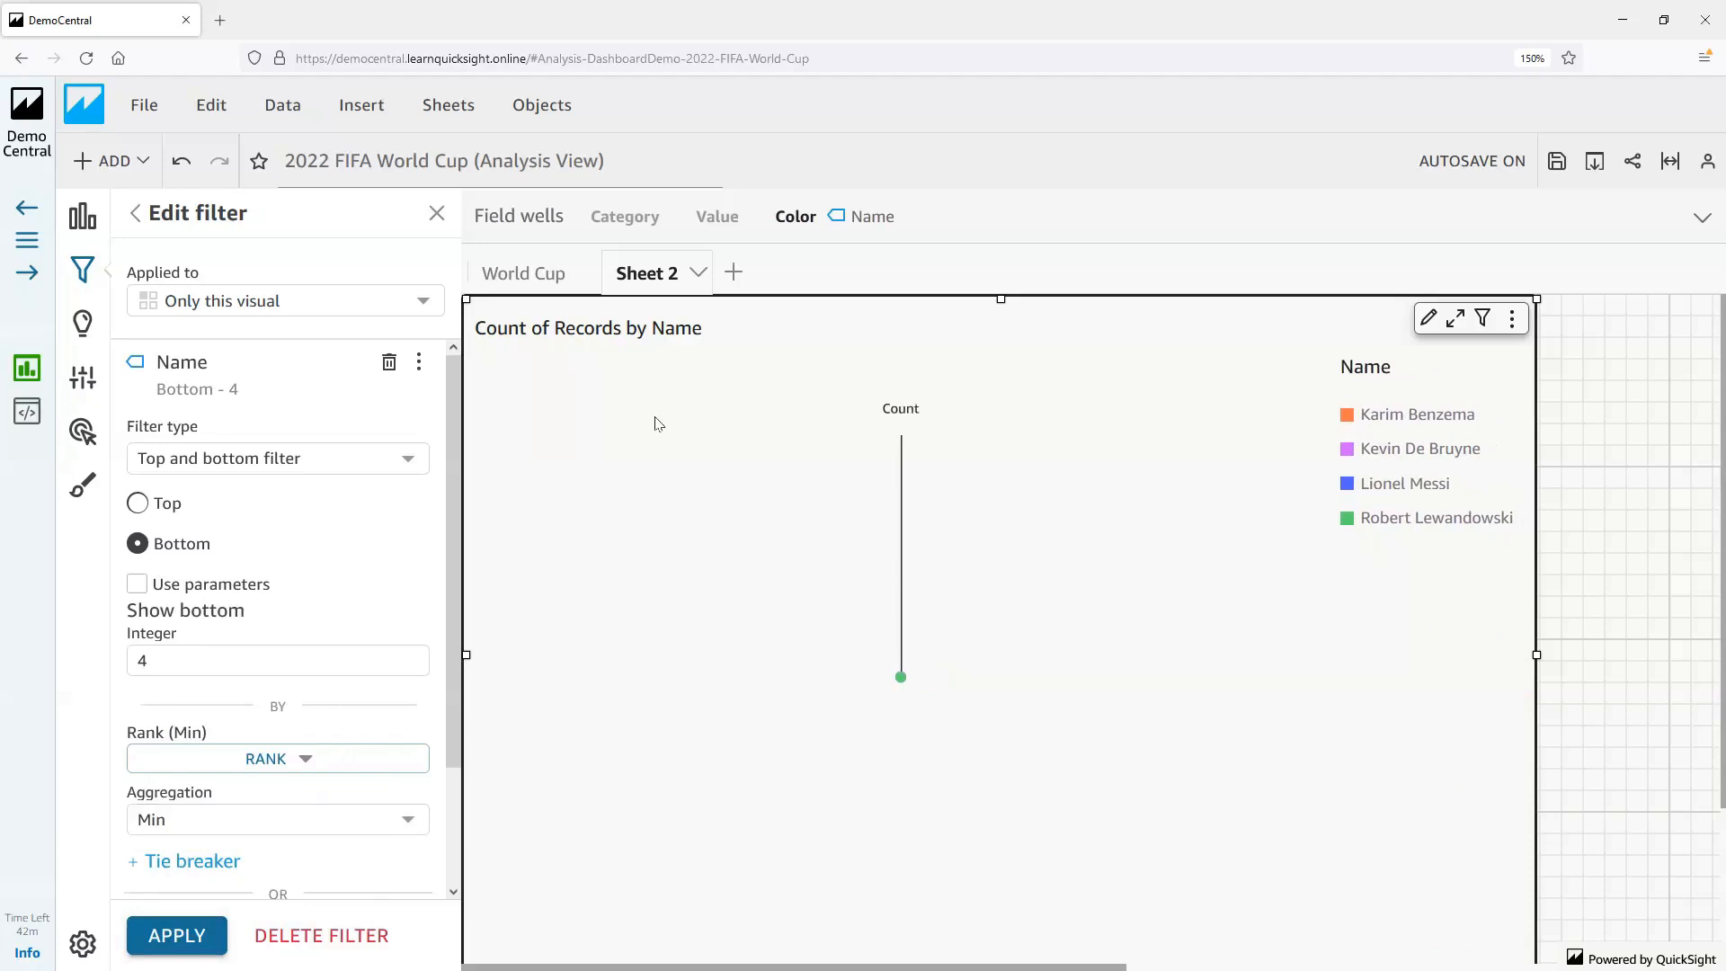
{"action": "left_click", "coordinate": [437, 215]}
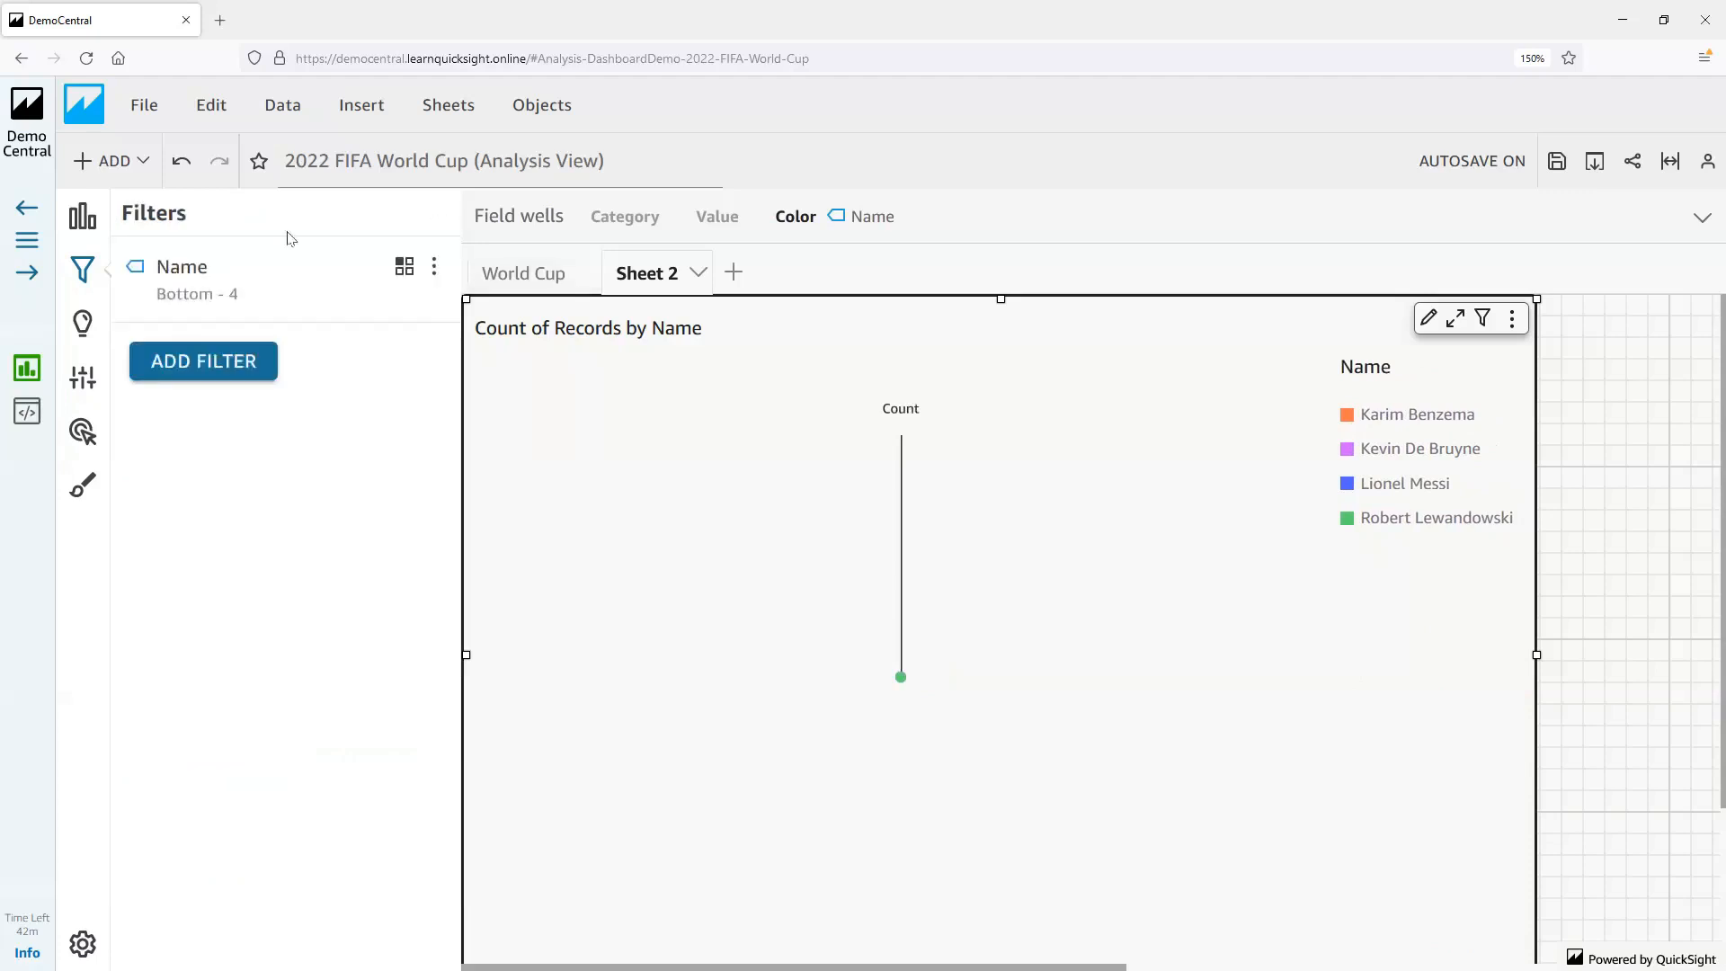
{"action": "left_click", "coordinate": [80, 220]}
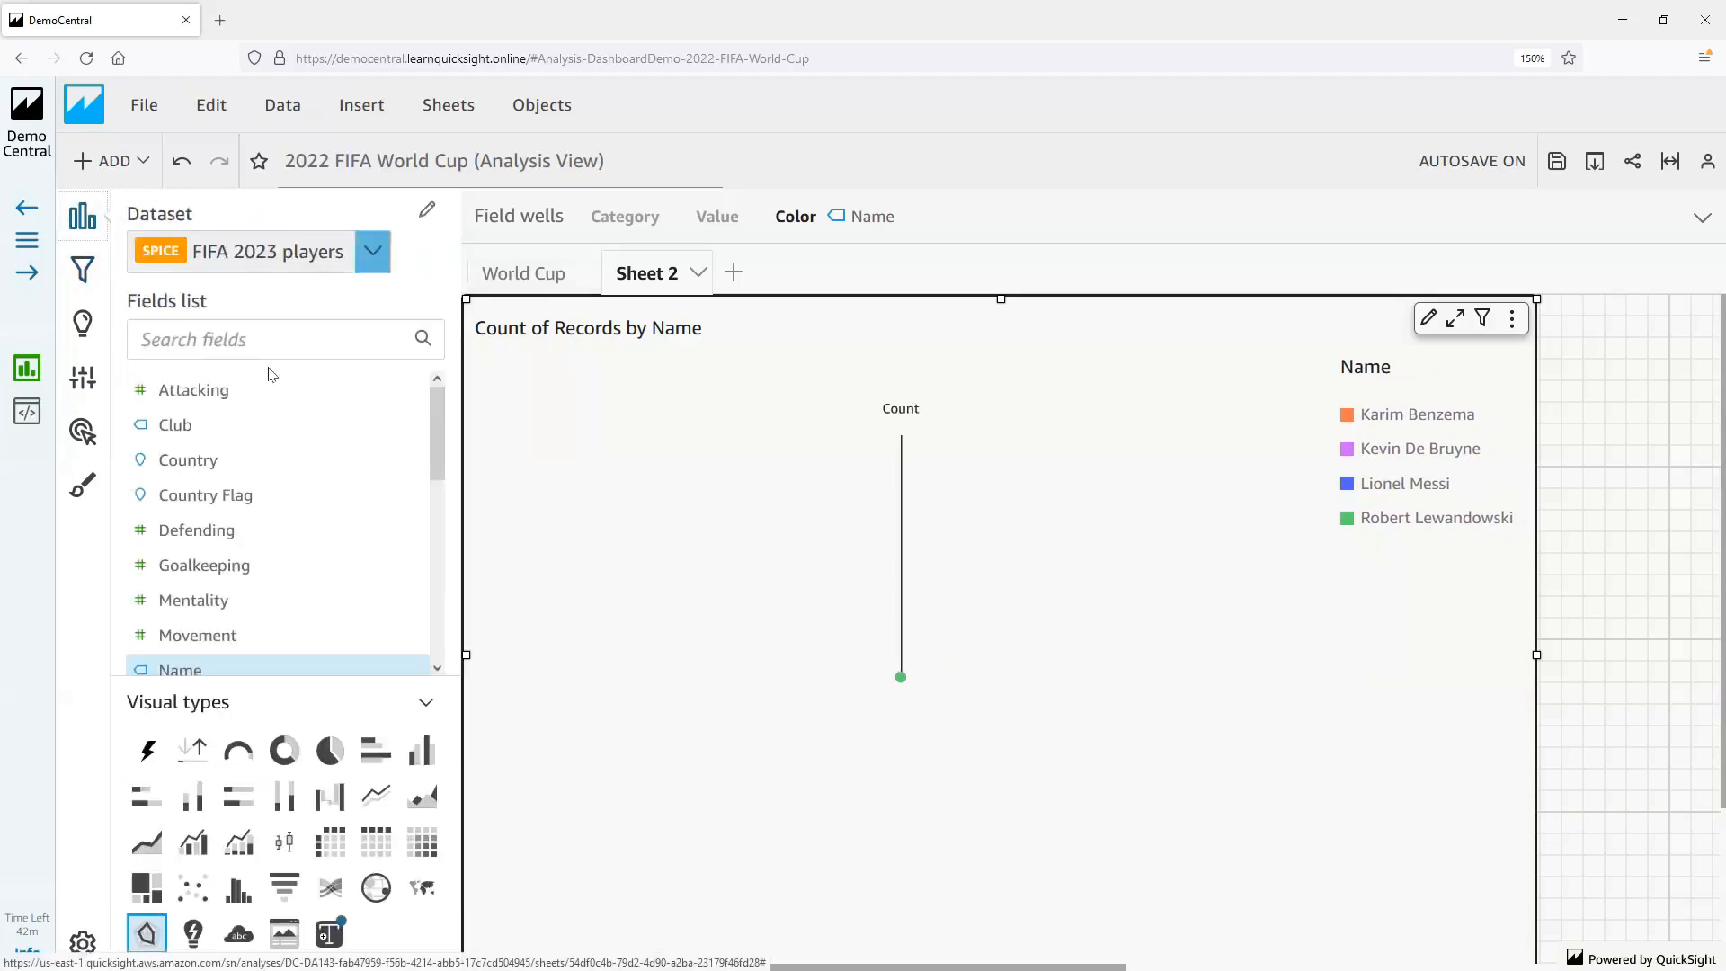
{"action": "left_click", "coordinate": [223, 393]}
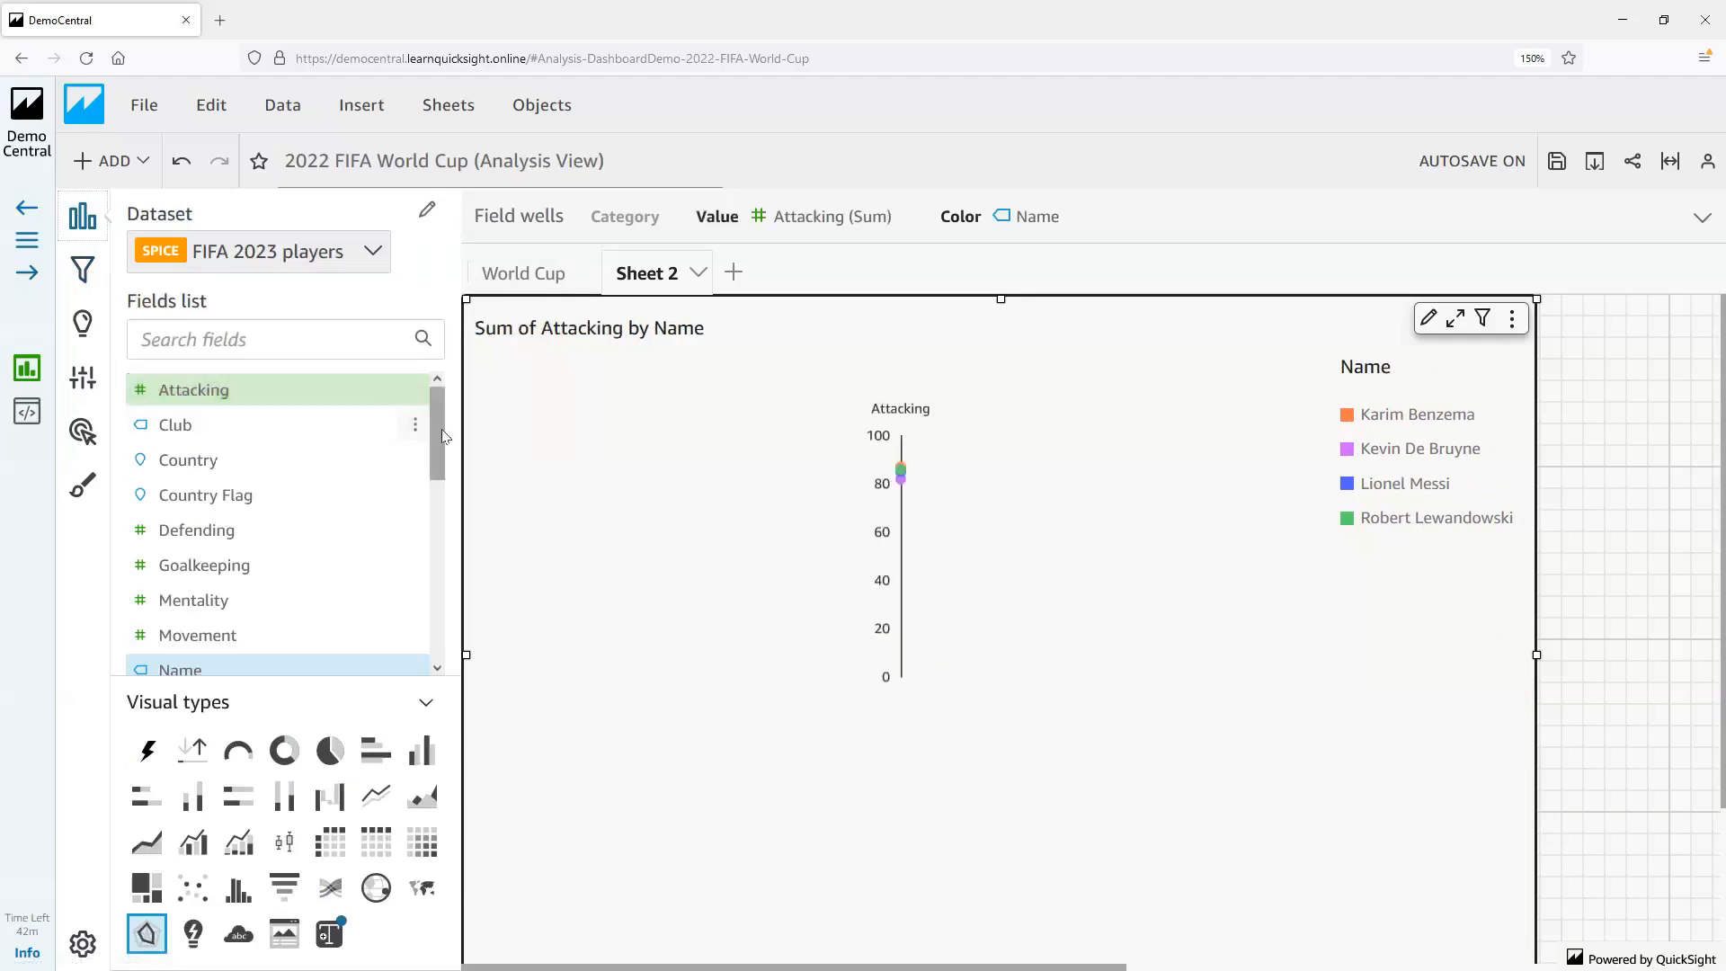
{"action": "scroll", "coordinate": [439, 459], "scroll_direction": "down", "scroll_amount": 3}
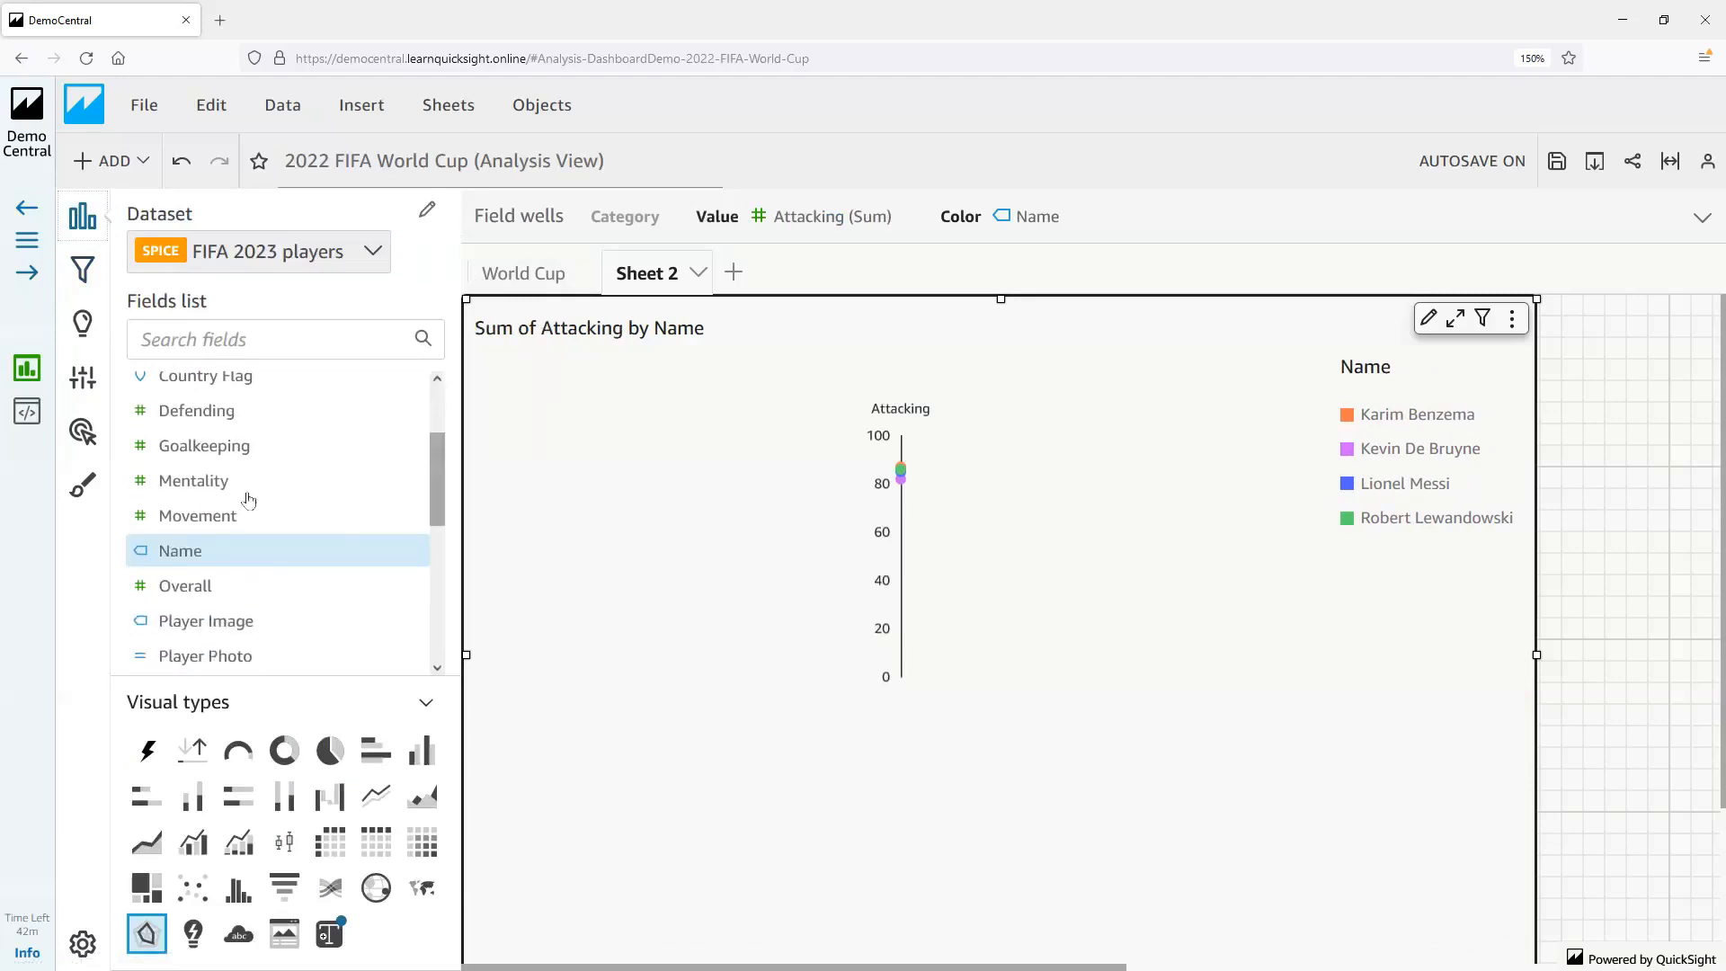
{"action": "left_click", "coordinate": [217, 487]}
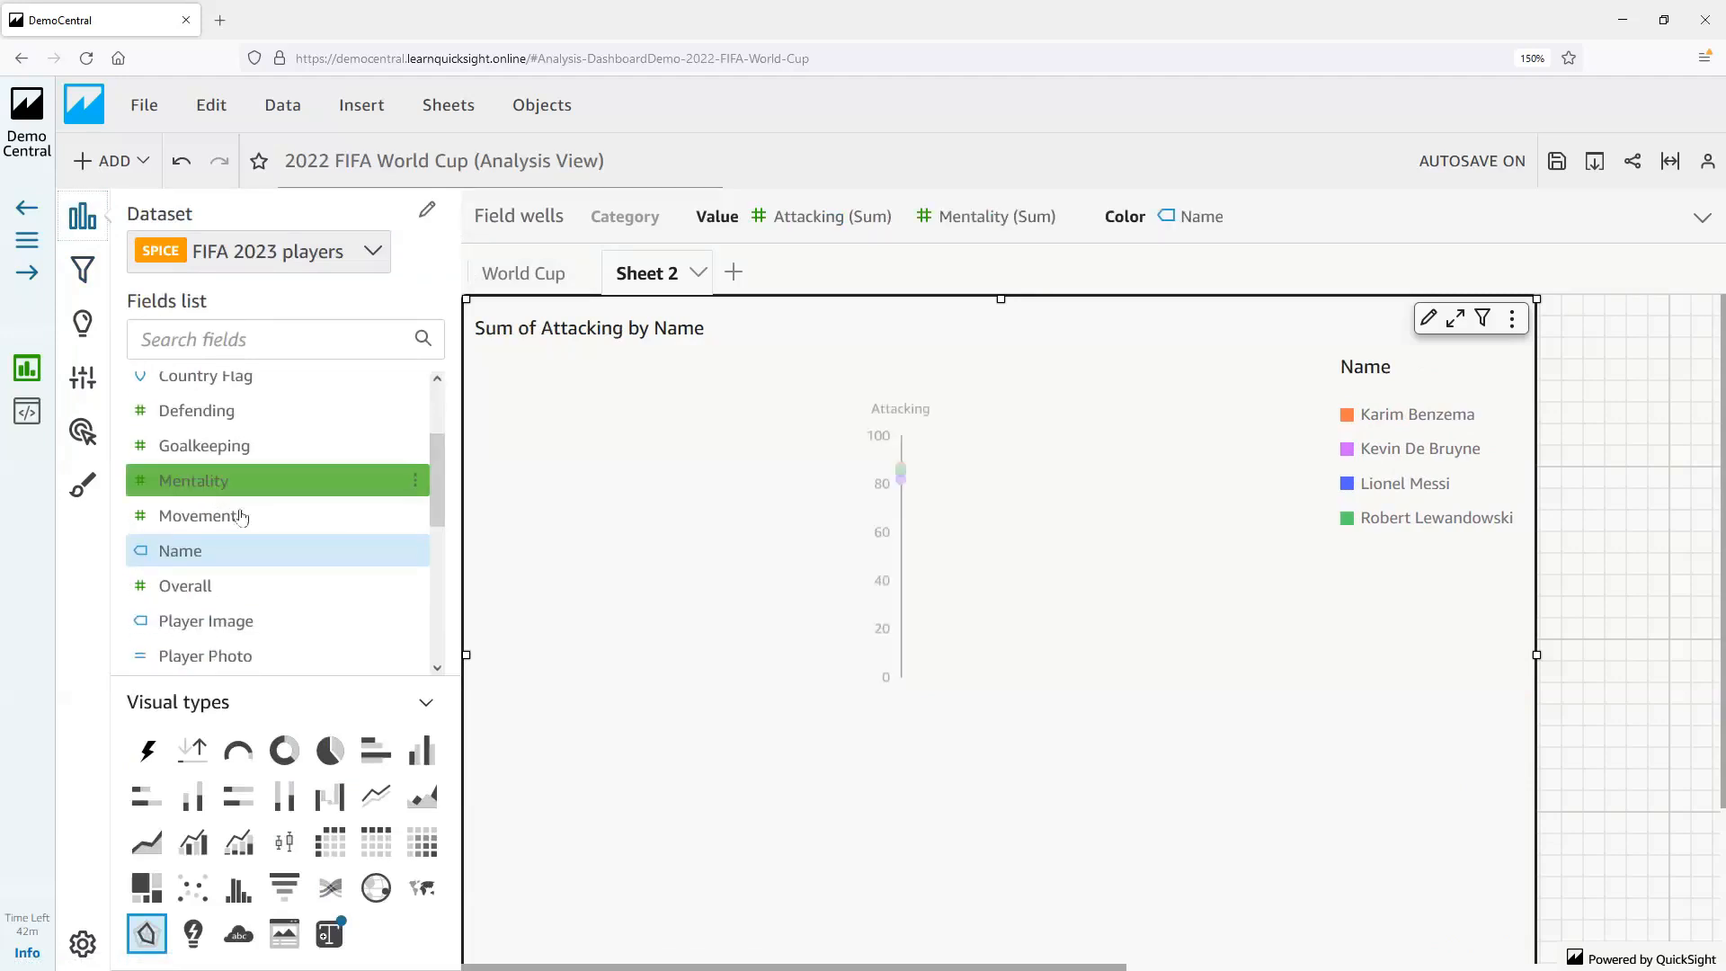
{"action": "left_click", "coordinate": [236, 518]}
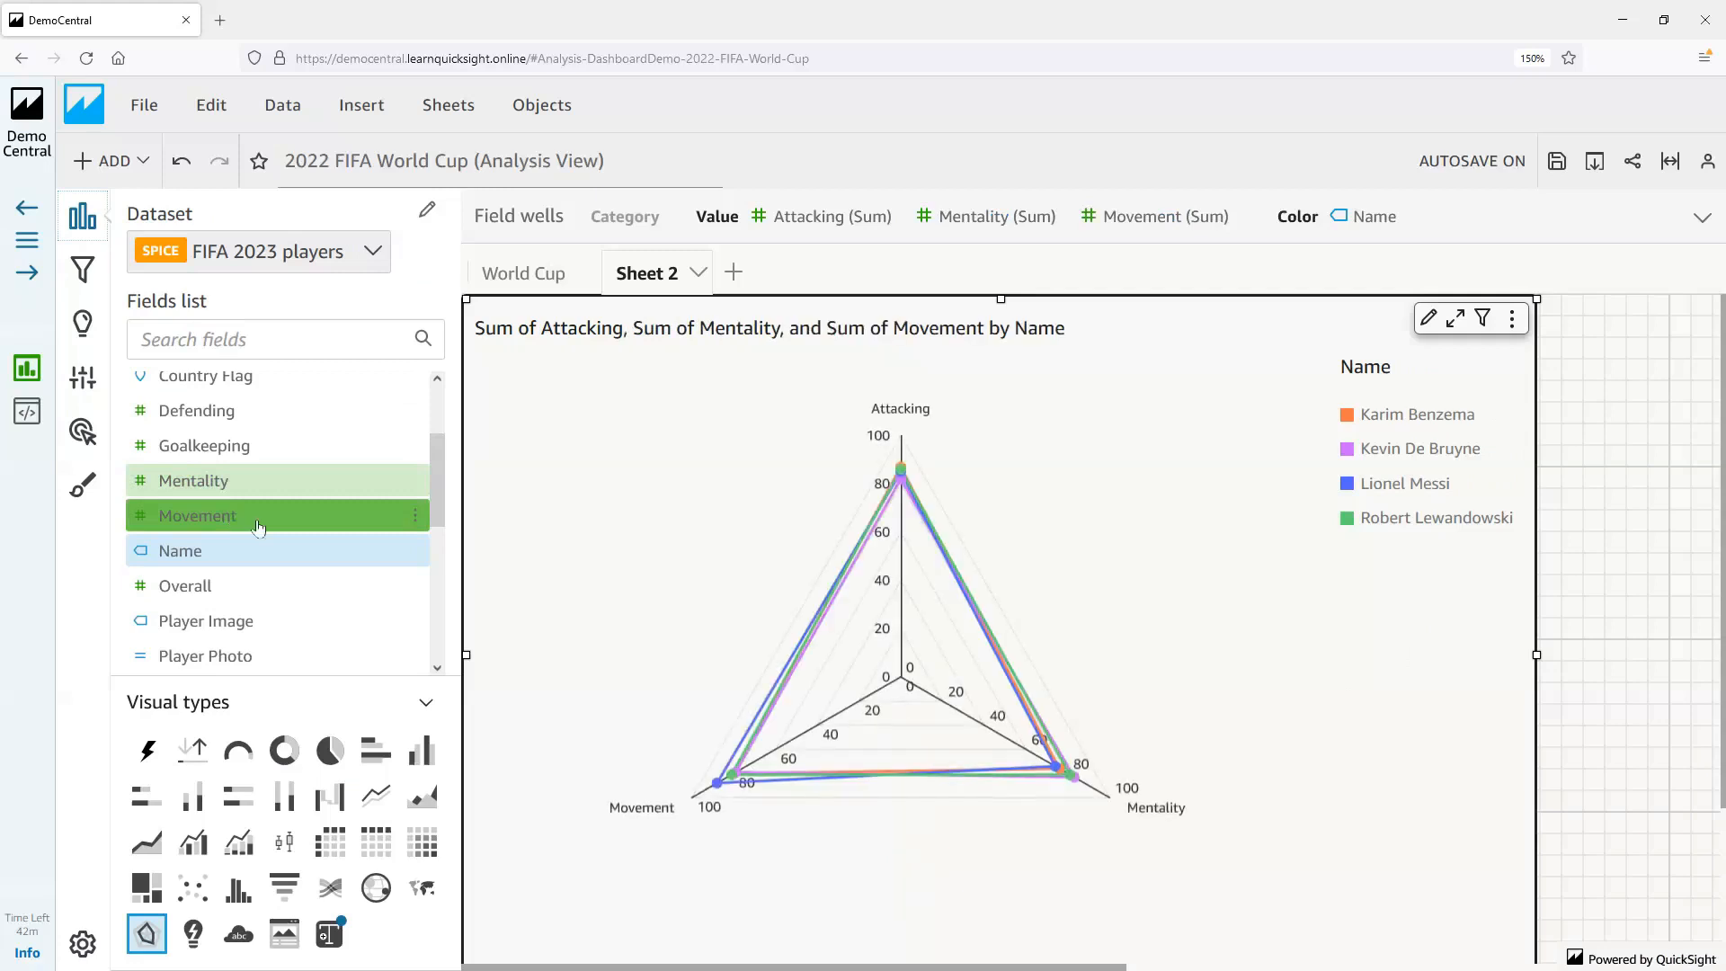
Switch the radar chart's color dimension to Position and add Potential as a value
{"action": "left_click_drag", "start_coordinate": [437, 487], "coordinate": [440, 580]}
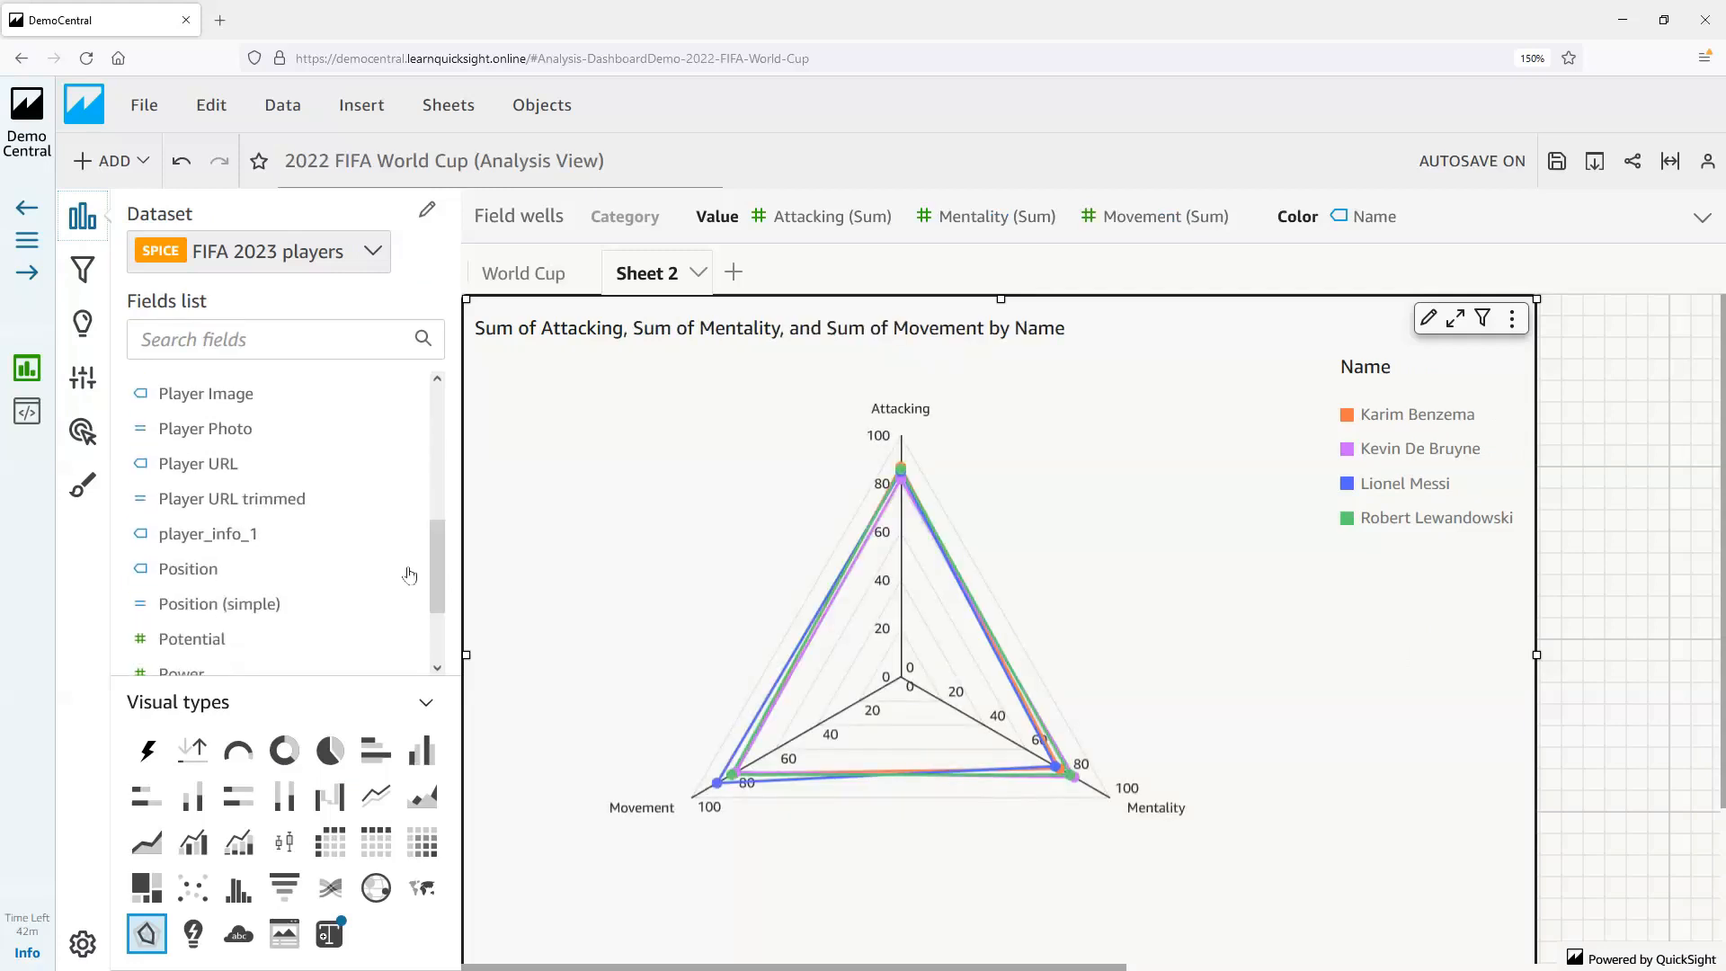
{"action": "left_click", "coordinate": [321, 572]}
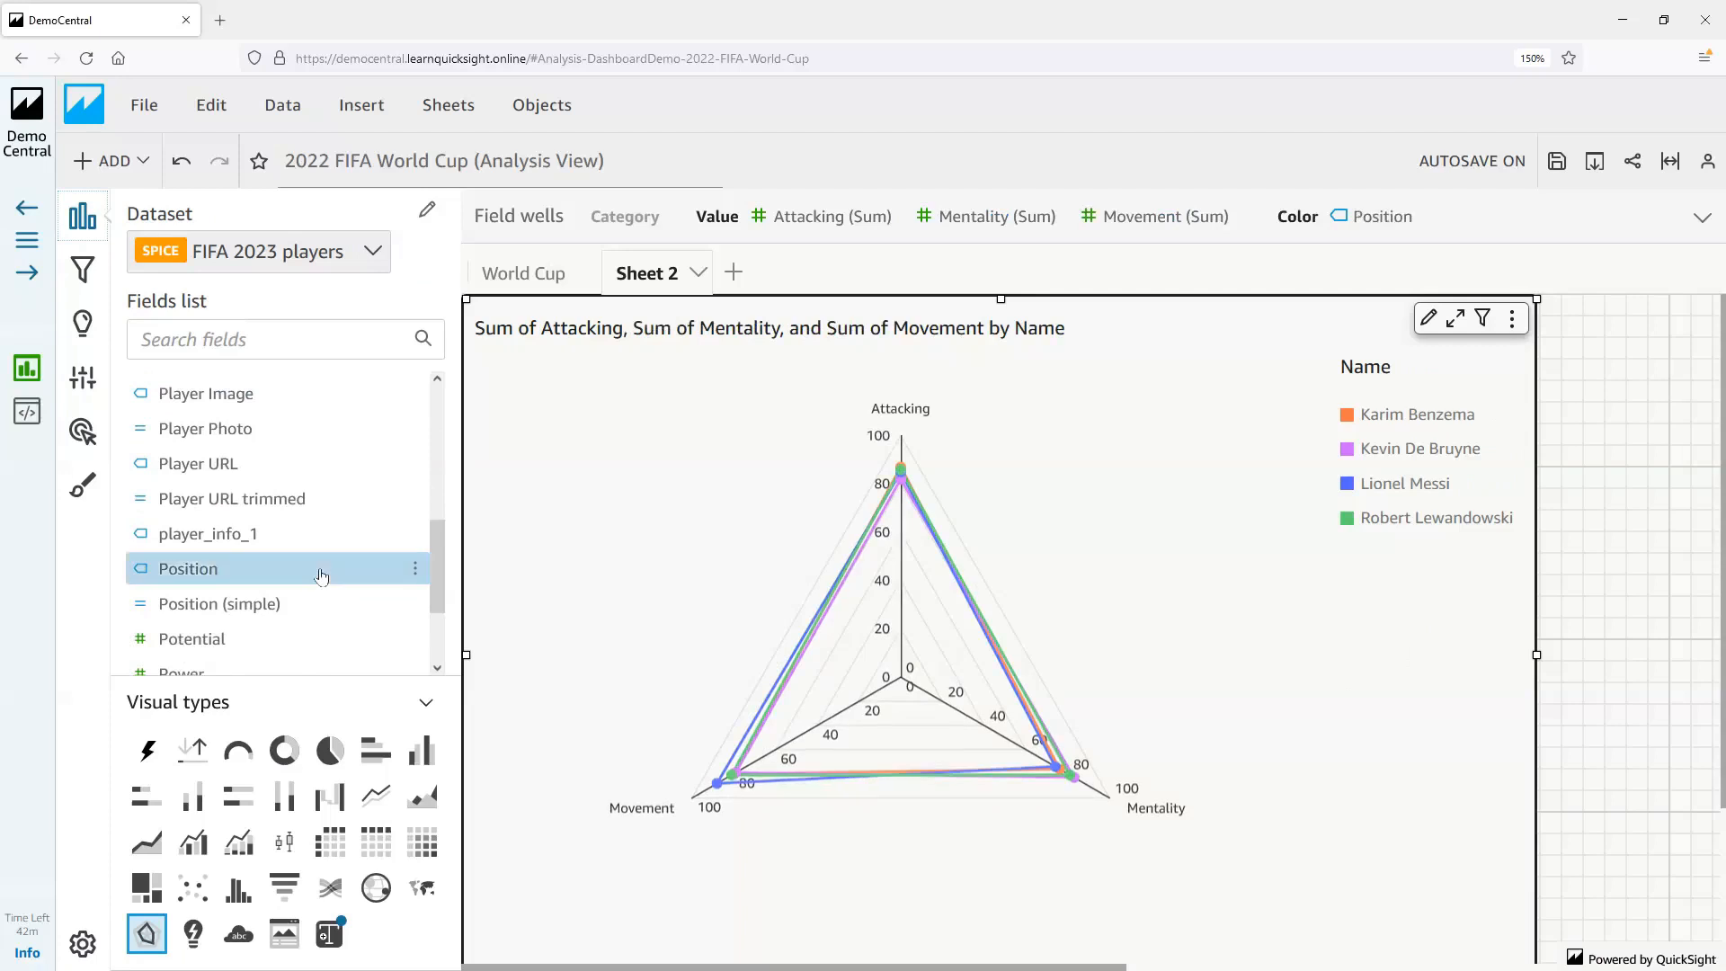
{"action": "left_click", "coordinate": [272, 648]}
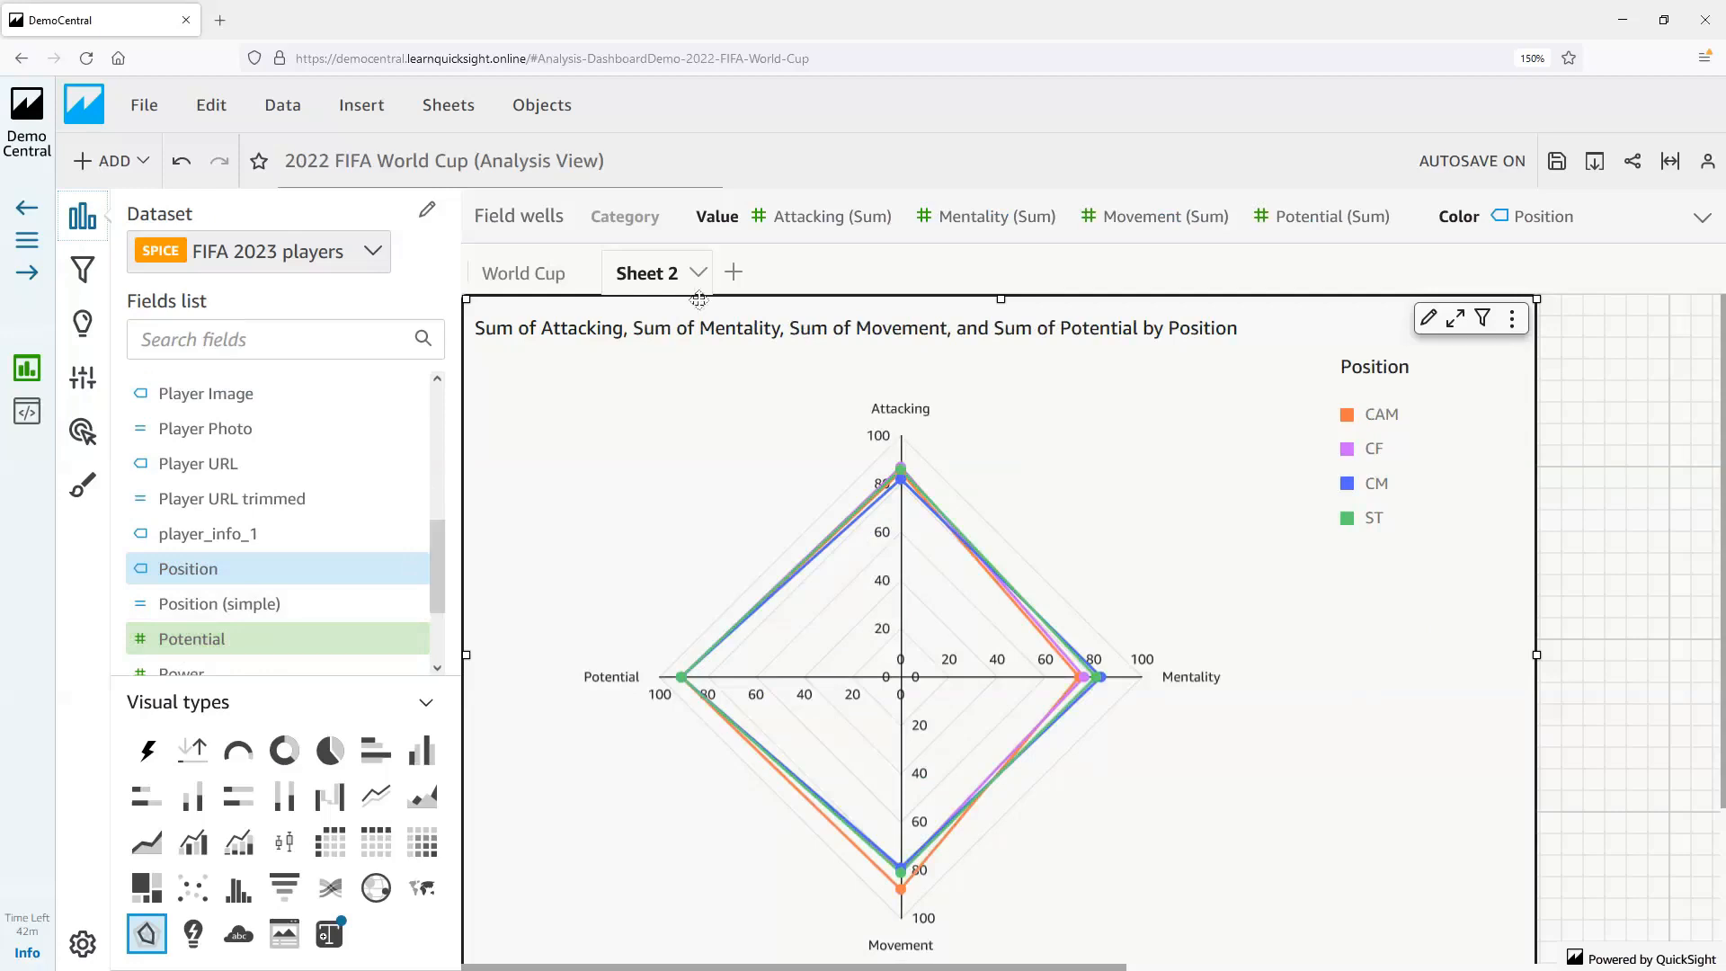
Replace Position with the Name field as the radar chart's color dimension
{"action": "left_click", "coordinate": [799, 221]}
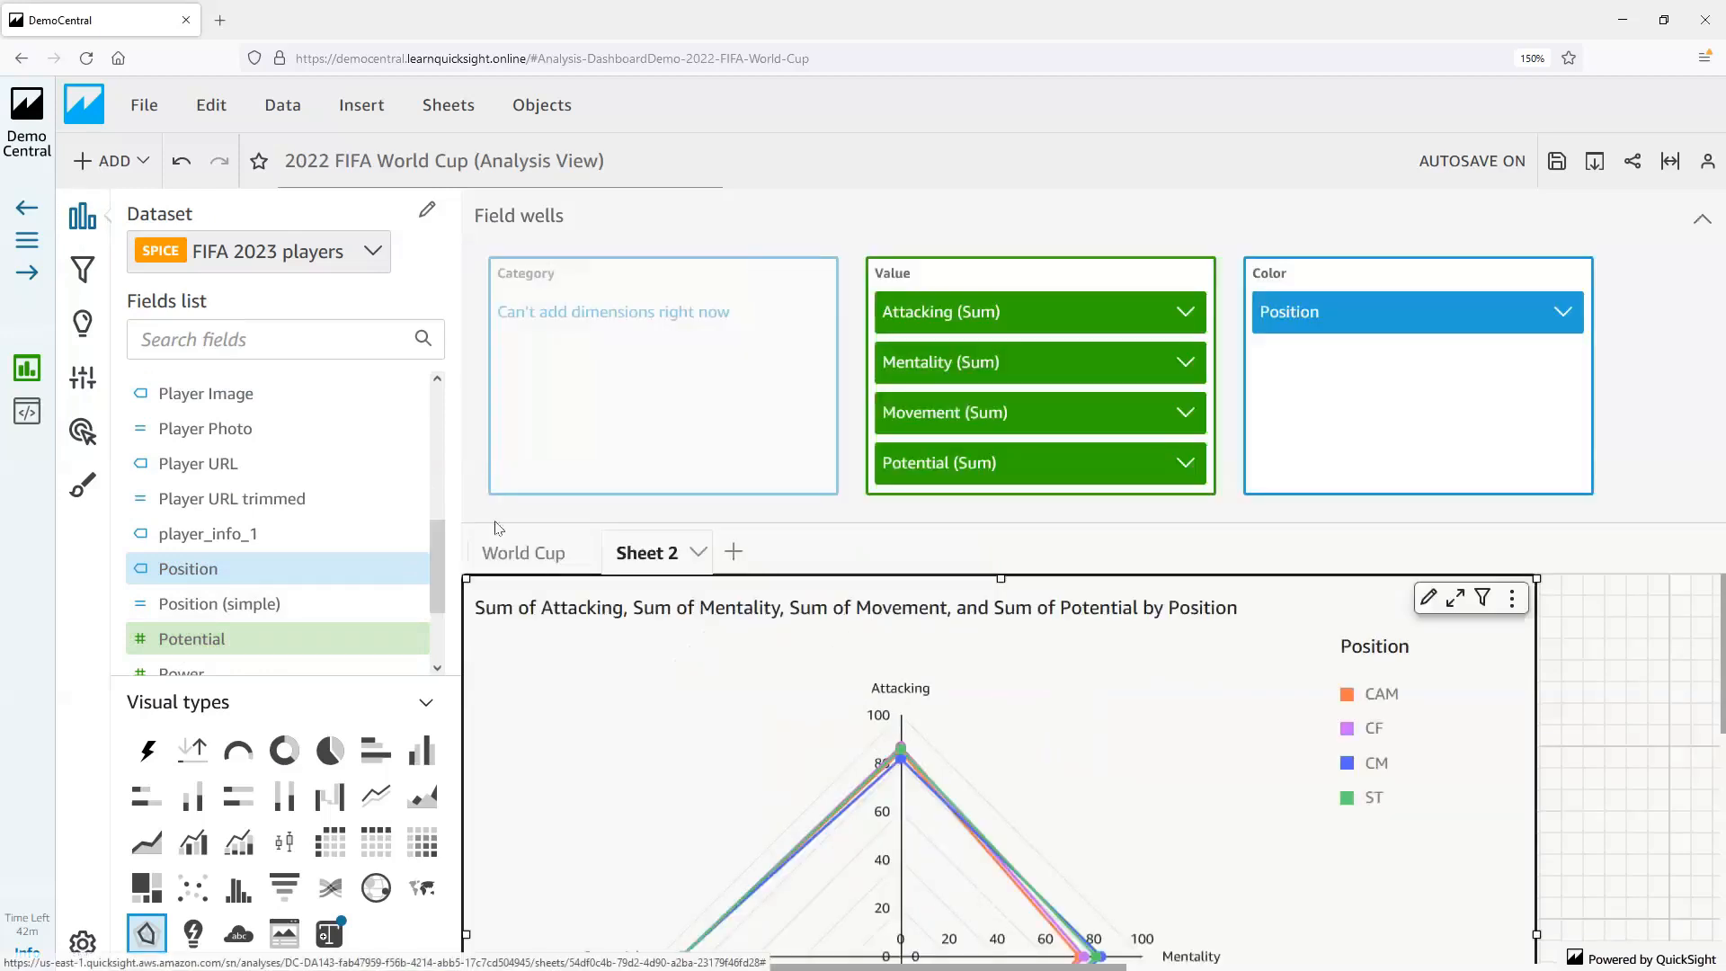
{"action": "left_click", "coordinate": [439, 493]}
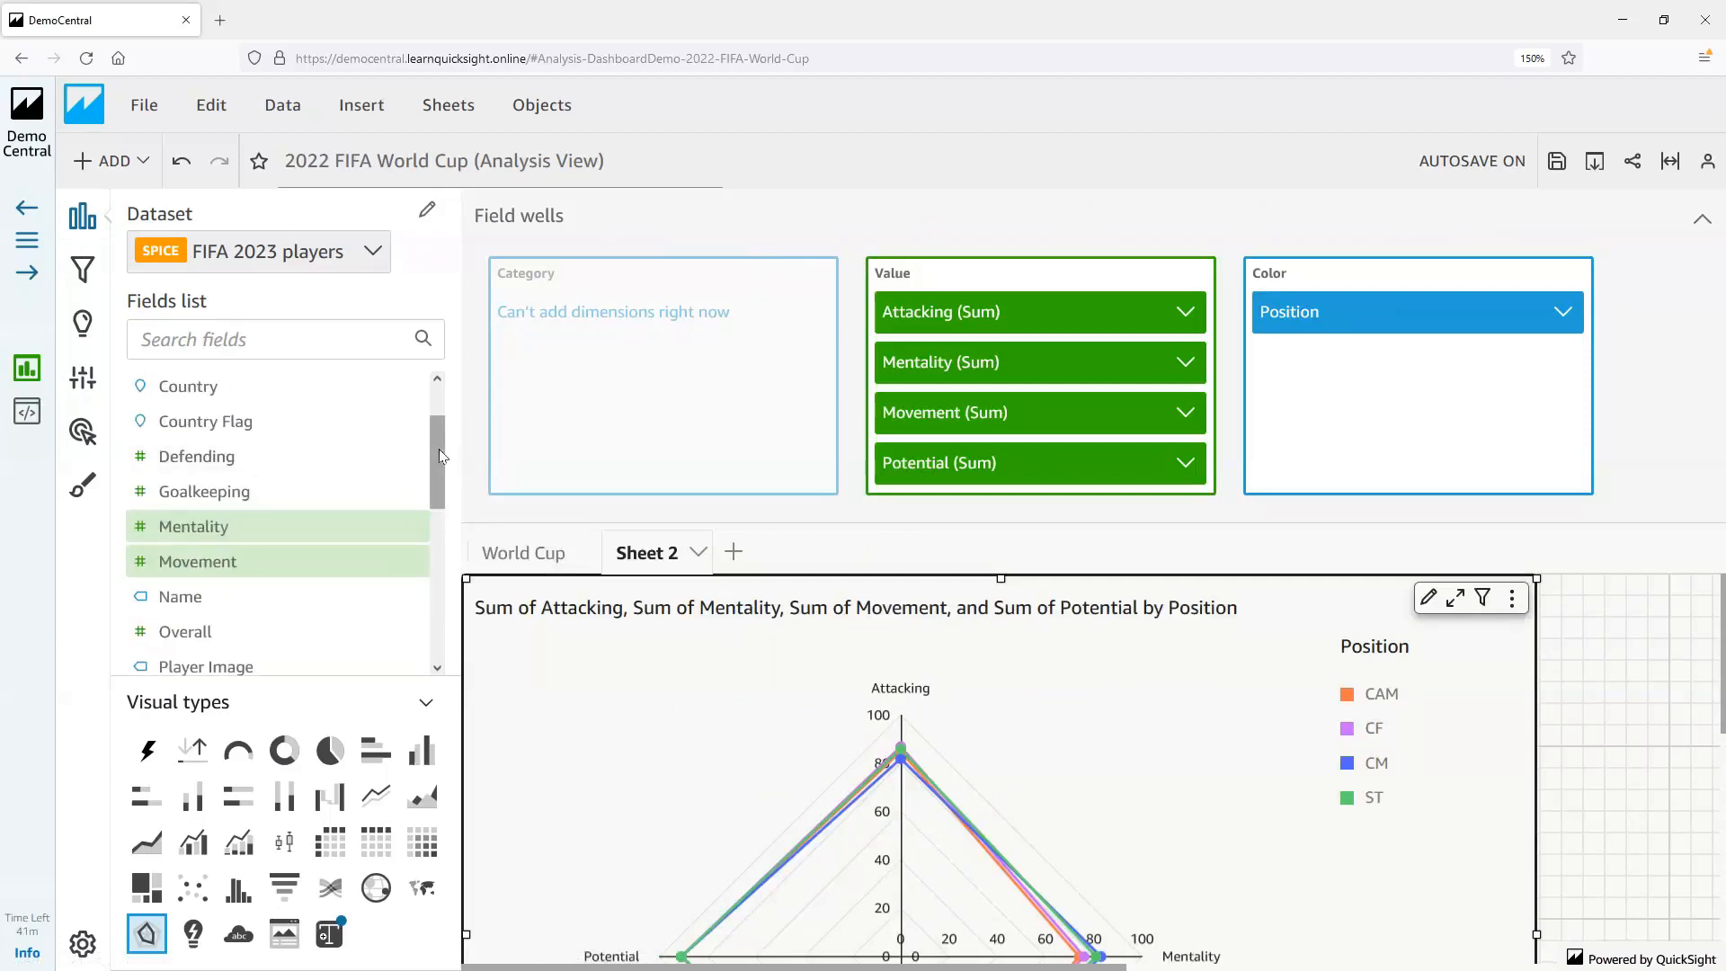
{"action": "left_click_drag", "start_coordinate": [206, 597], "coordinate": [1327, 313]}
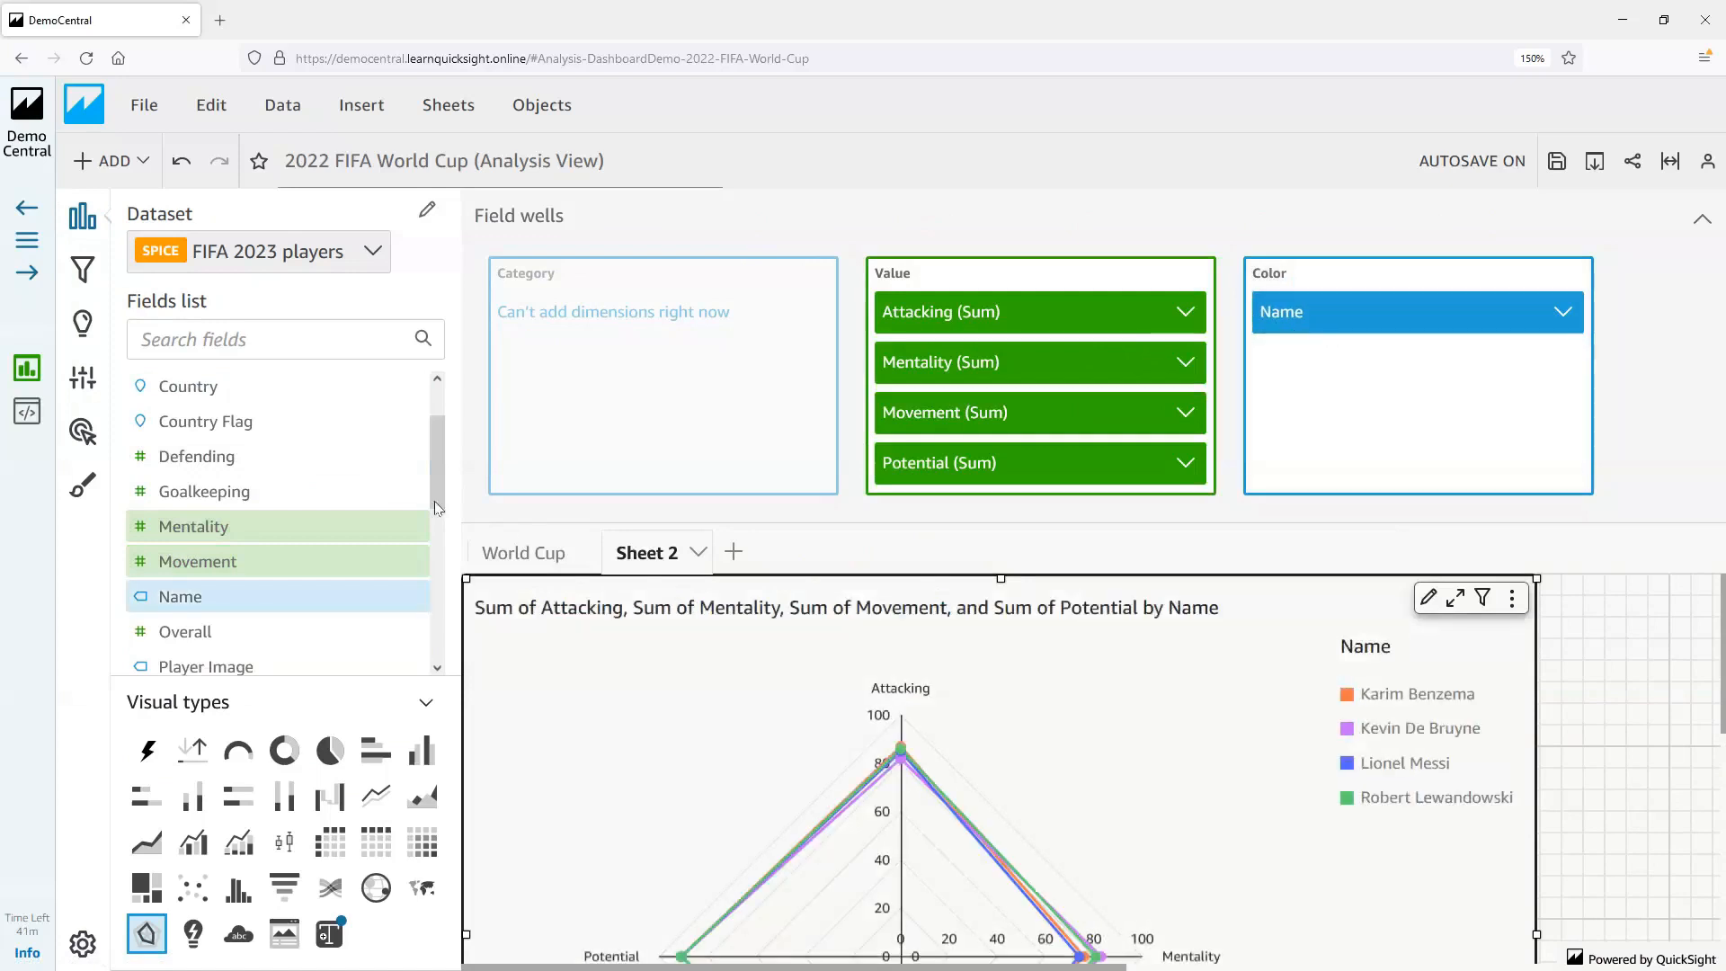
Add Power and Skill to the radar chart's values, trying Rank and removing it again, and collapse the field wells
{"action": "left_click_drag", "start_coordinate": [435, 504], "coordinate": [447, 661]}
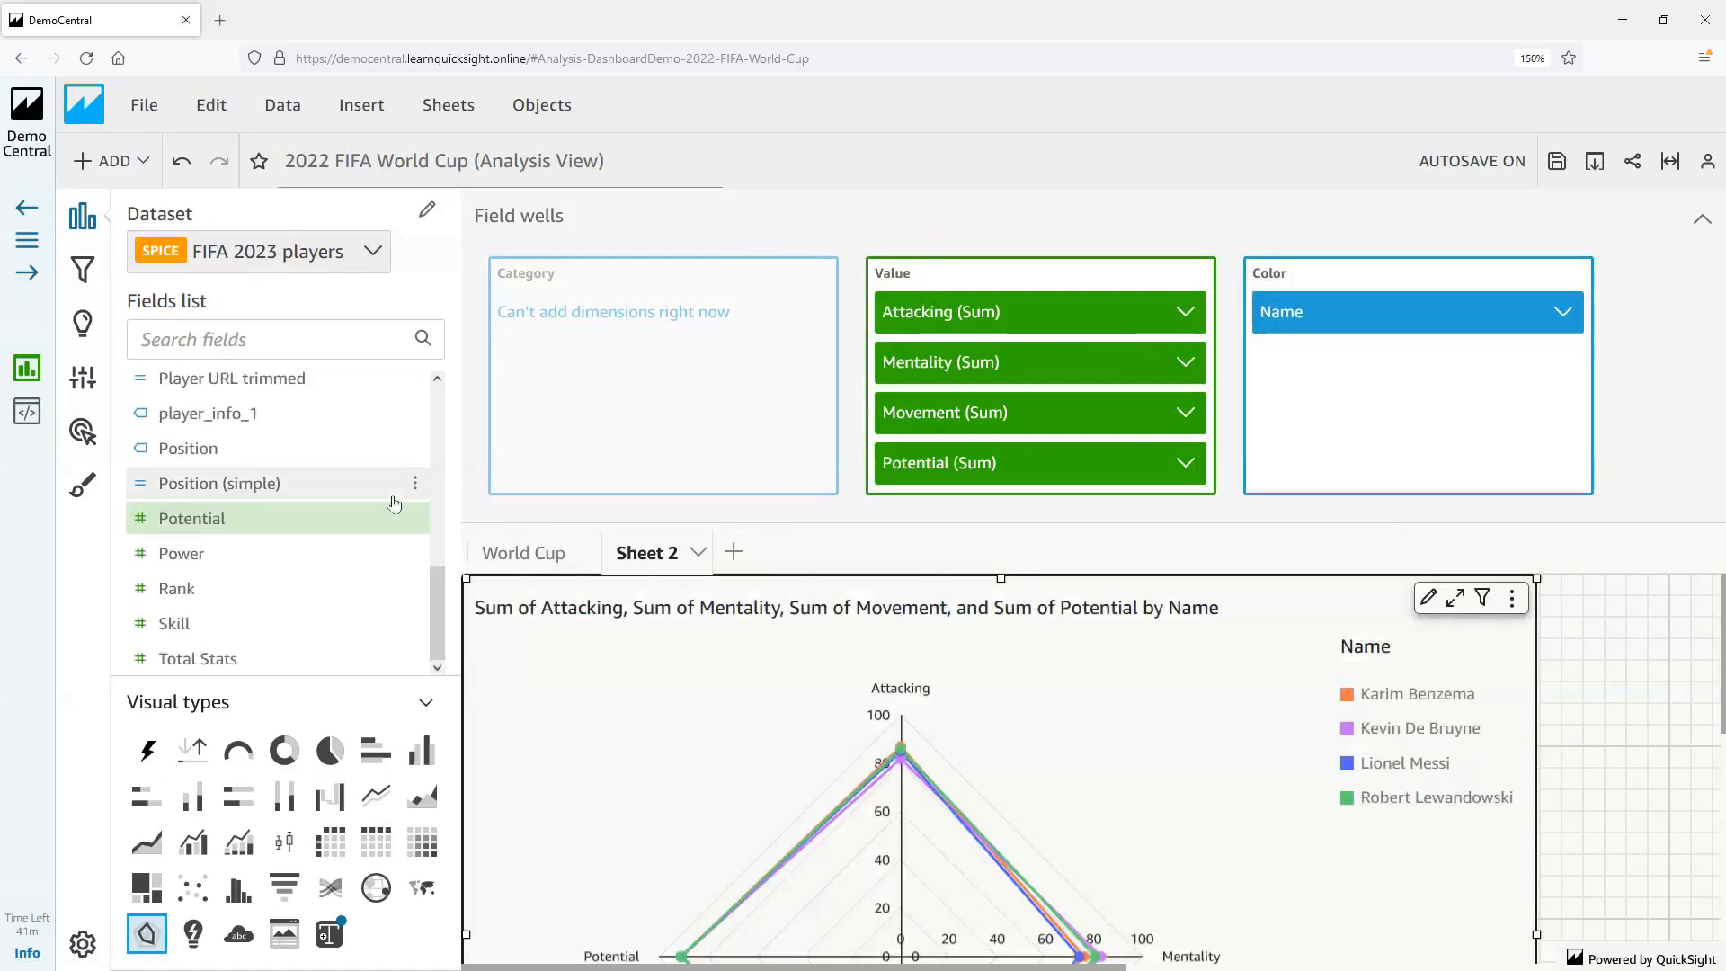
{"action": "left_click", "coordinate": [206, 562]}
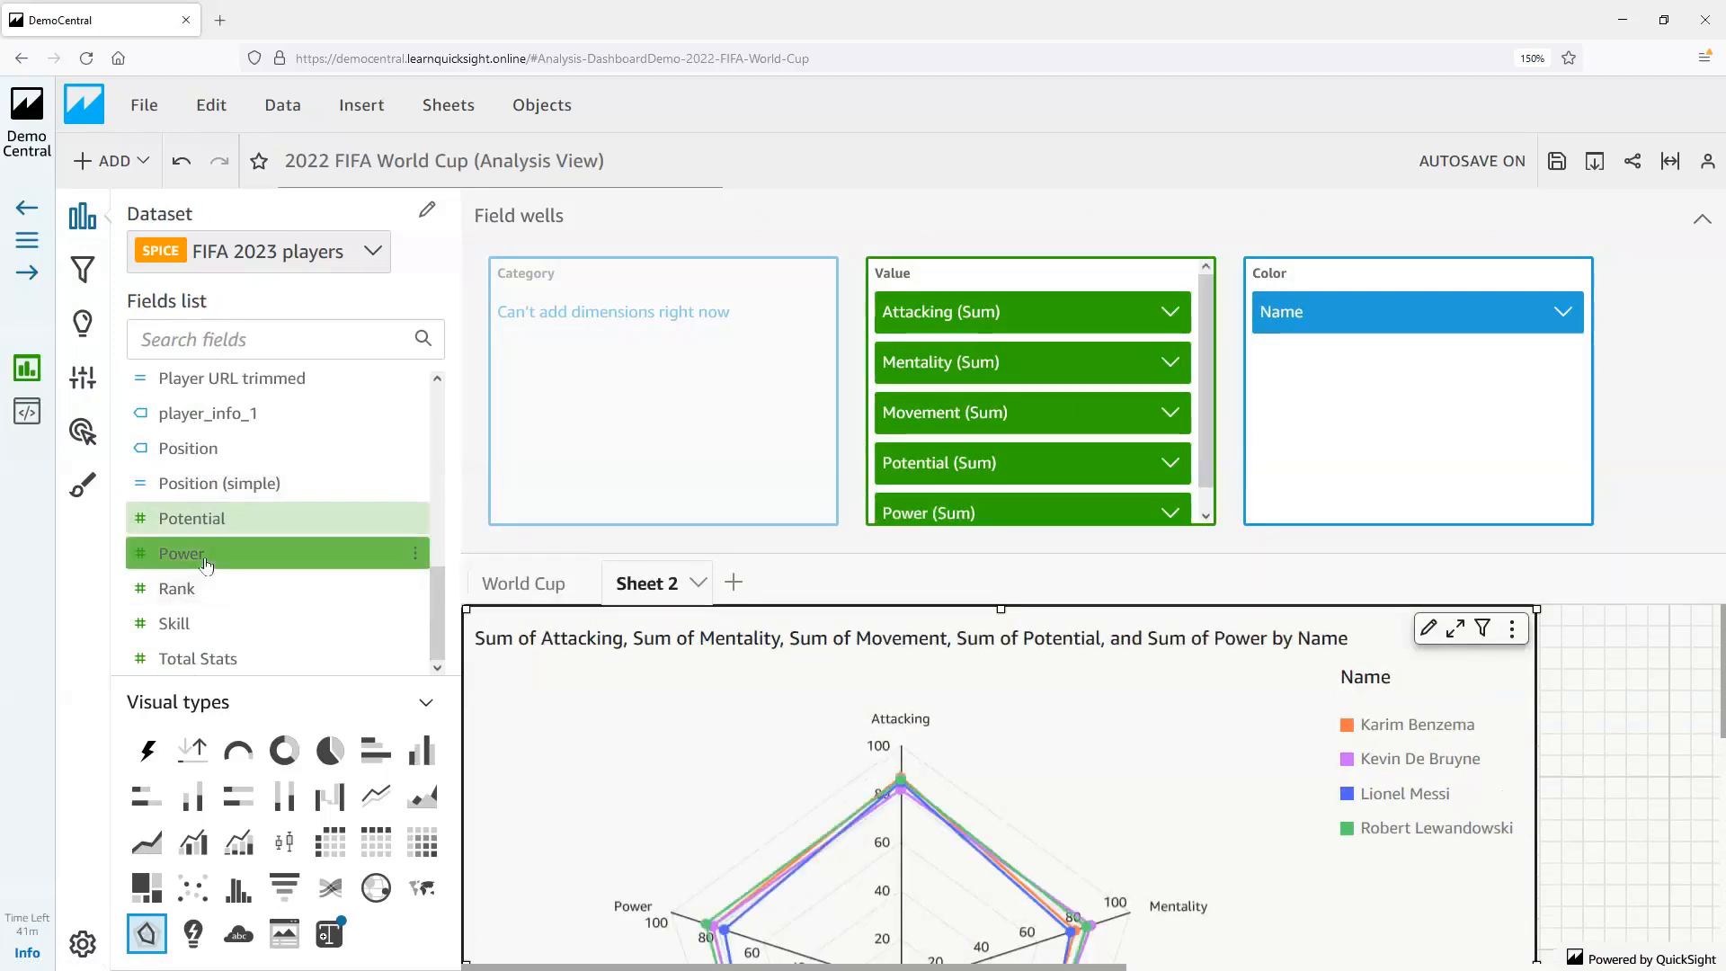
{"action": "left_click", "coordinate": [181, 595]}
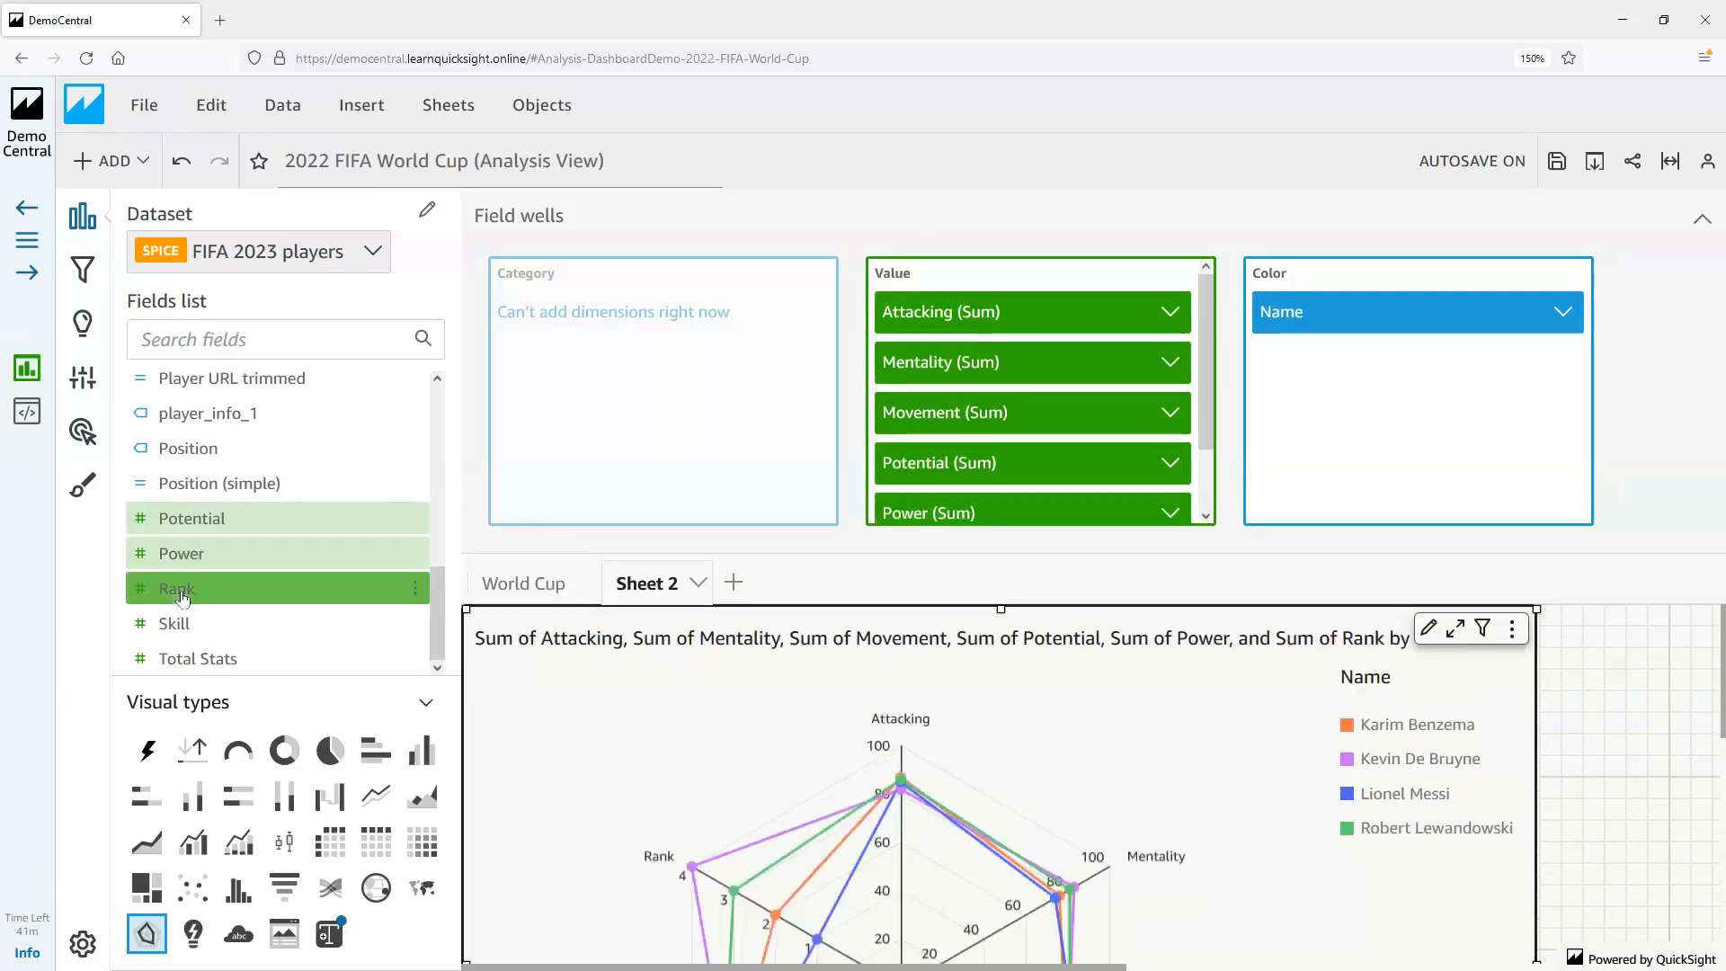
{"action": "left_click", "coordinate": [186, 597]}
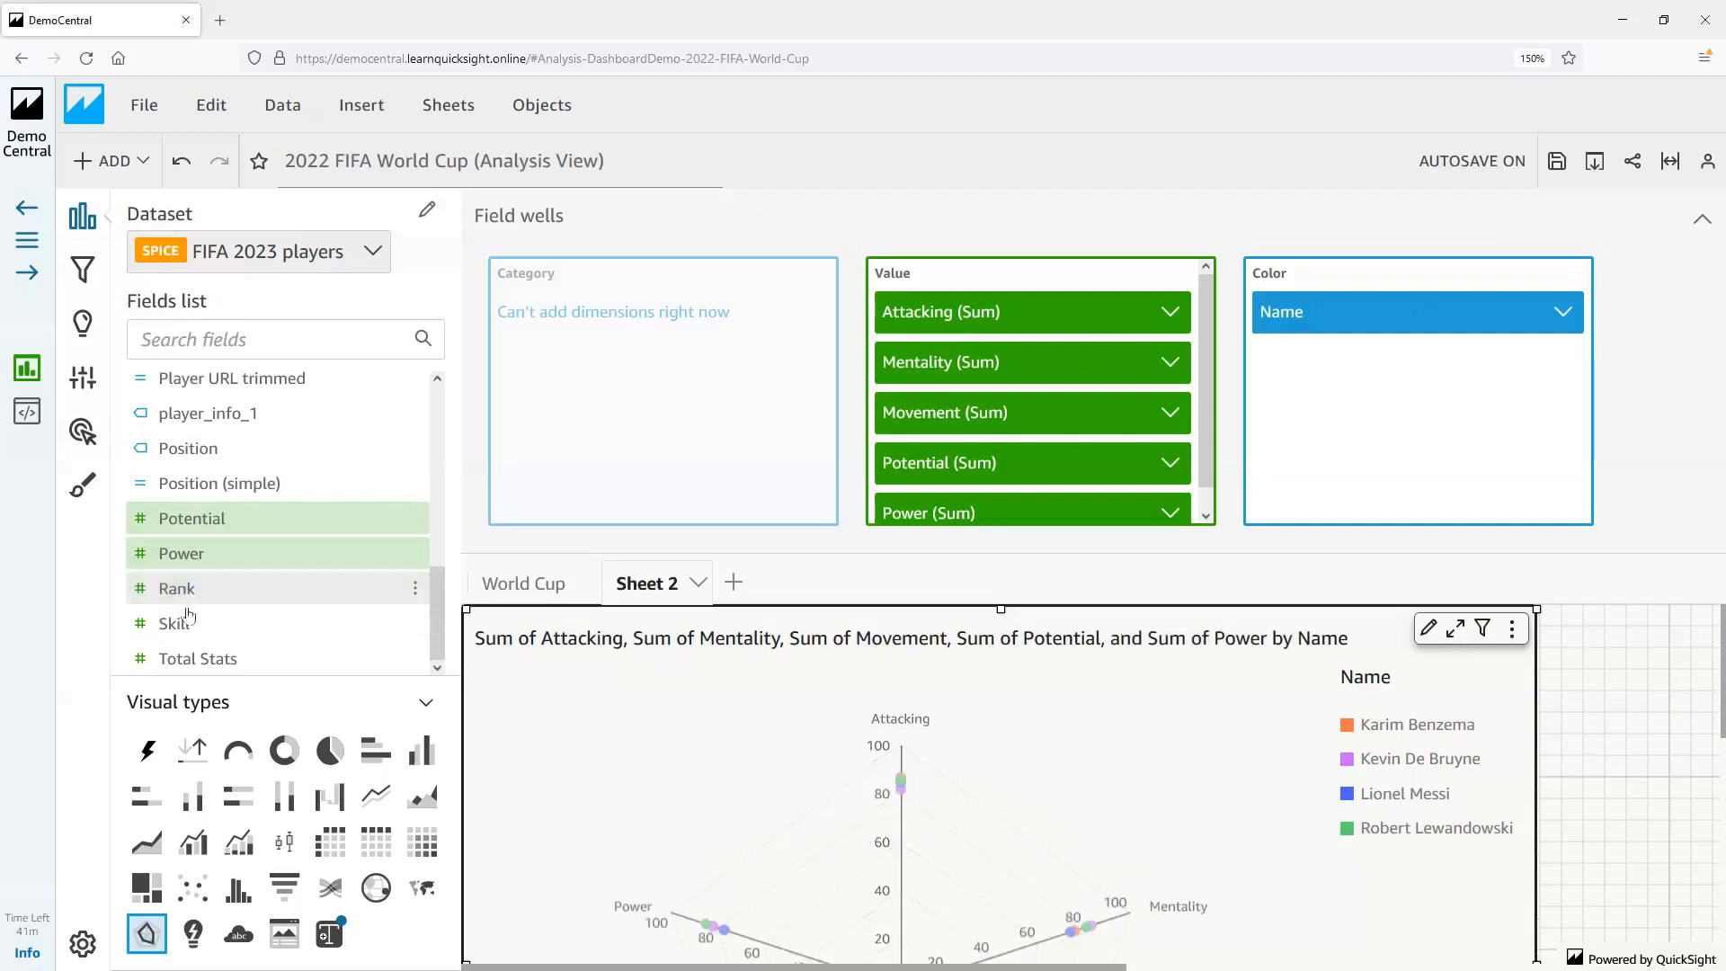
{"action": "left_click", "coordinate": [187, 622]}
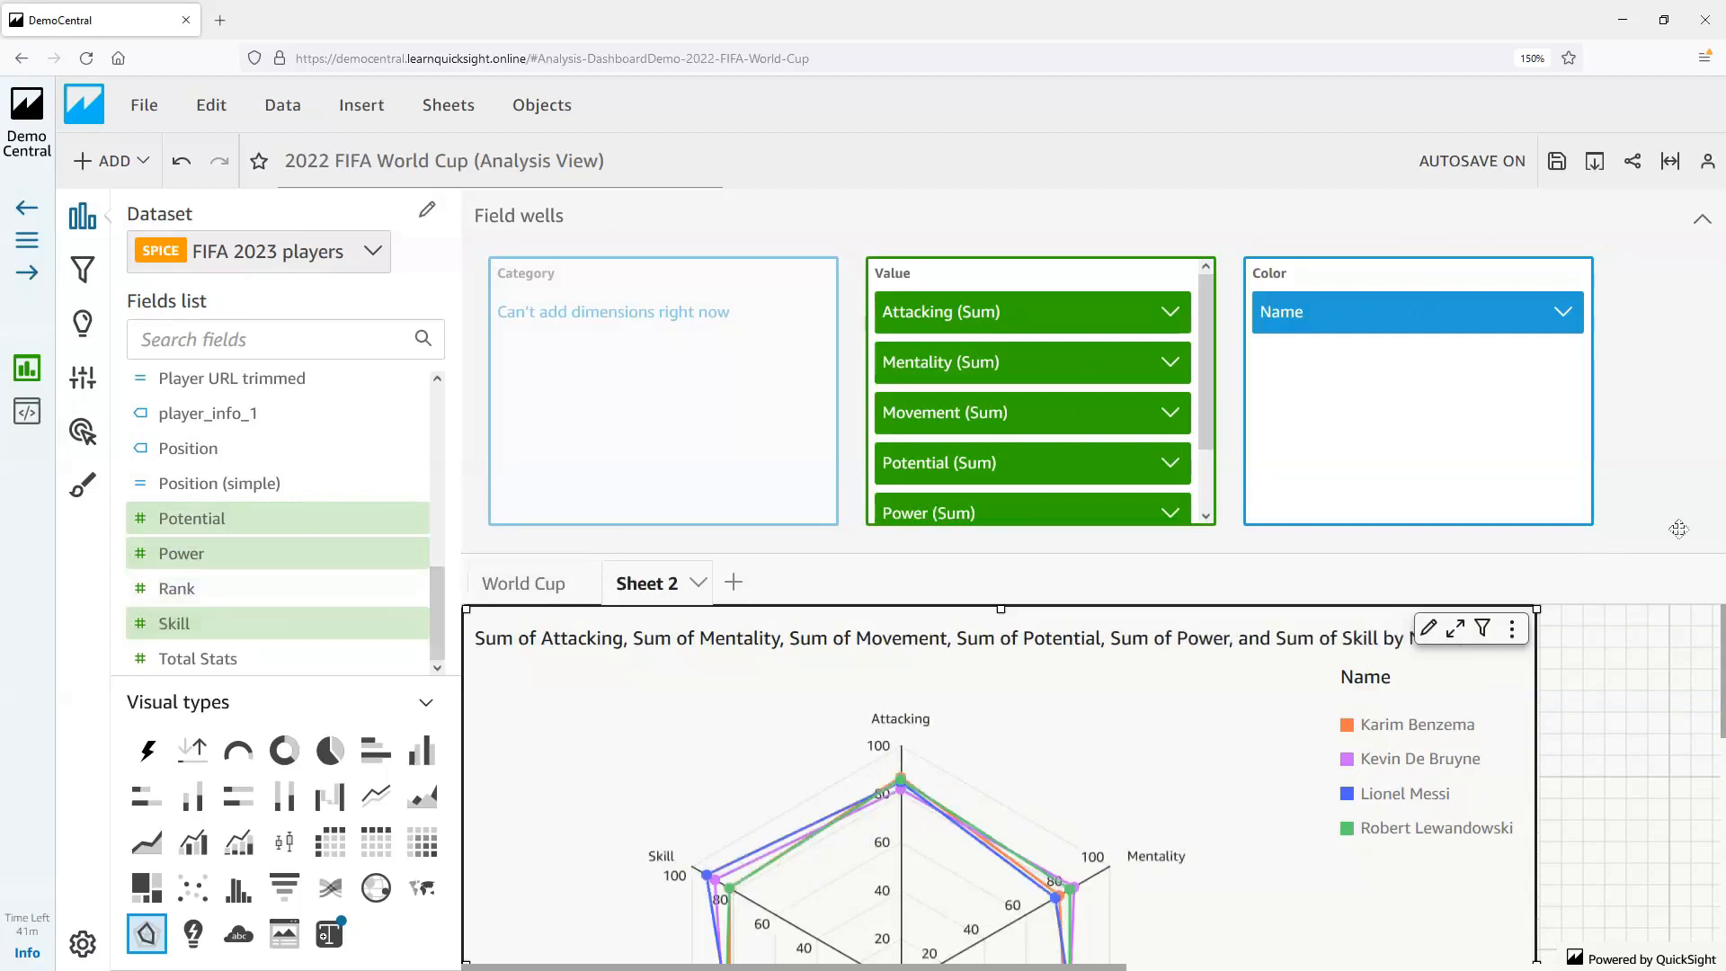
{"action": "left_click", "coordinate": [1700, 221]}
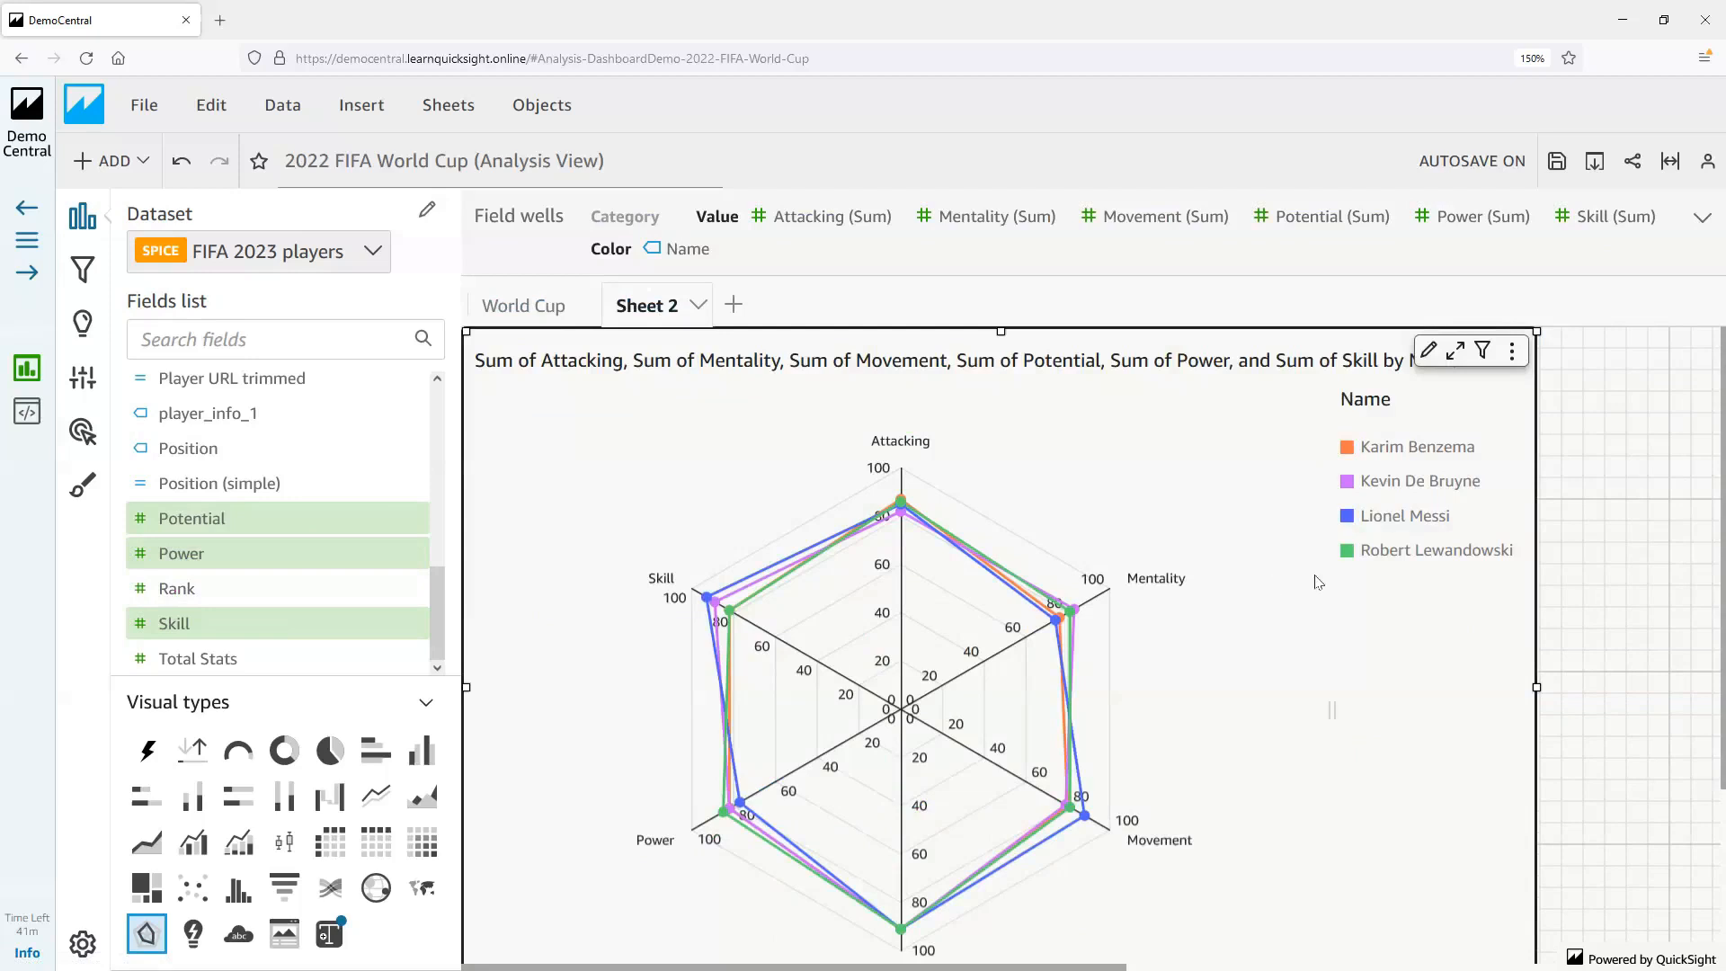
Format the radar chart with the Area series style, trying the Circle grid shape before returning to Polygon
{"action": "mouse_move", "coordinate": [1059, 627]}
{"action": "mouse_move", "coordinate": [905, 512]}
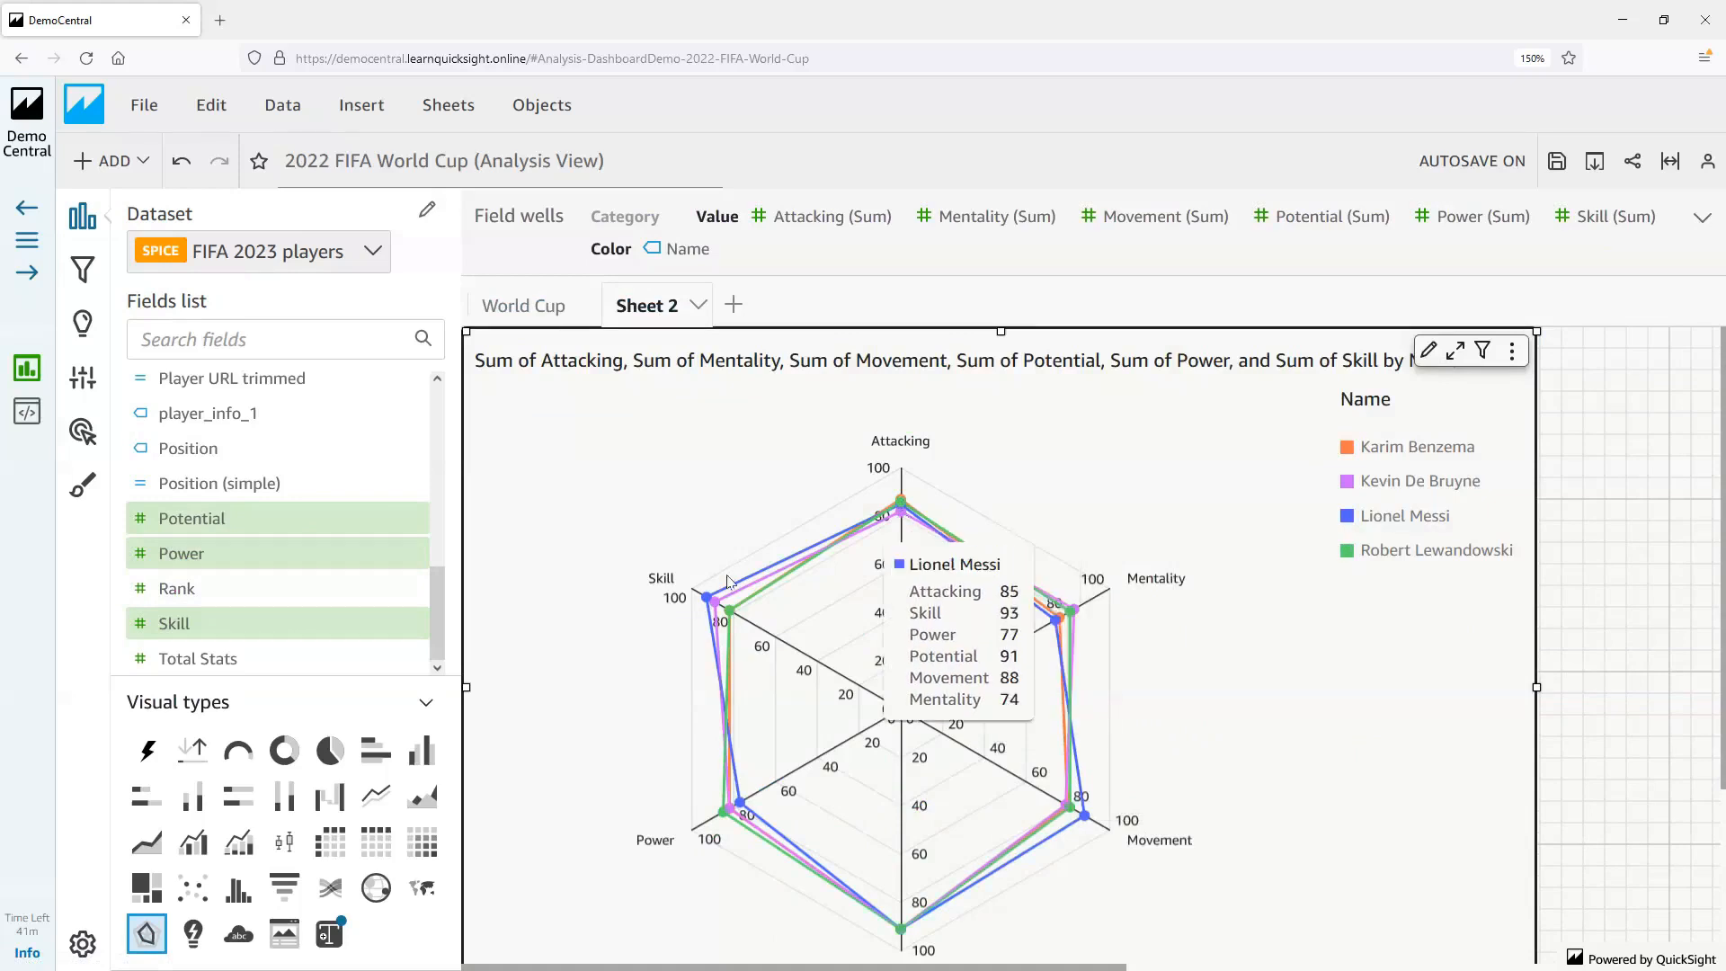
{"action": "mouse_move", "coordinate": [706, 602]}
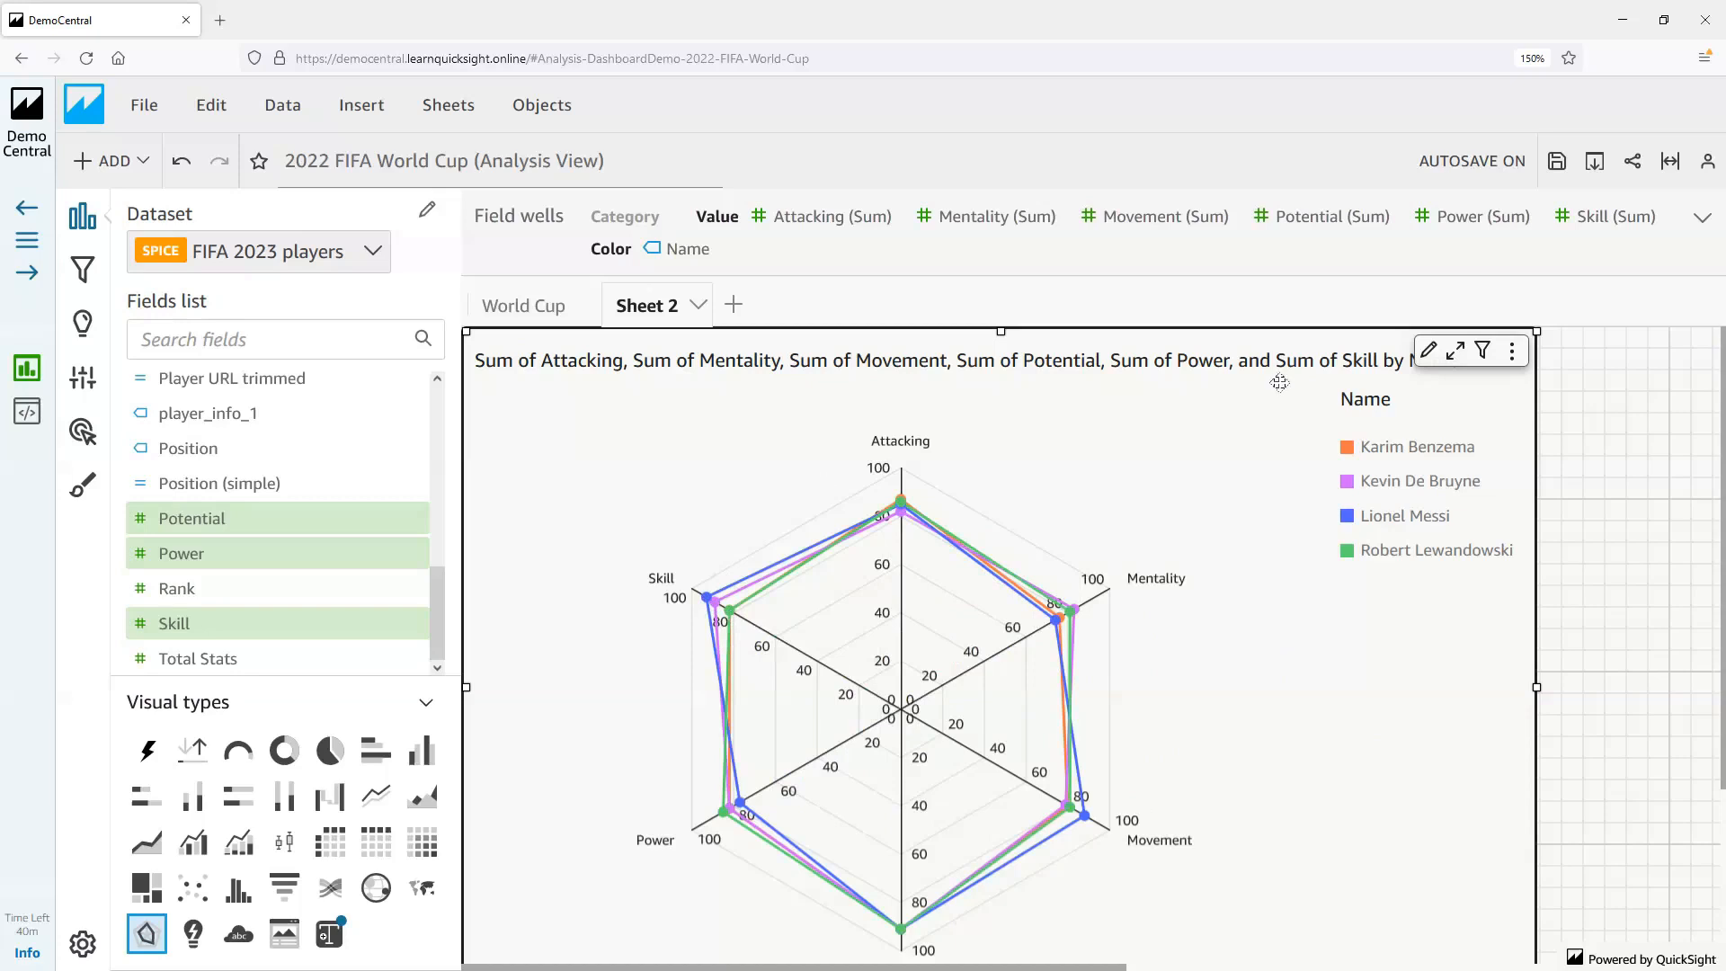
{"action": "left_click", "coordinate": [1428, 352]}
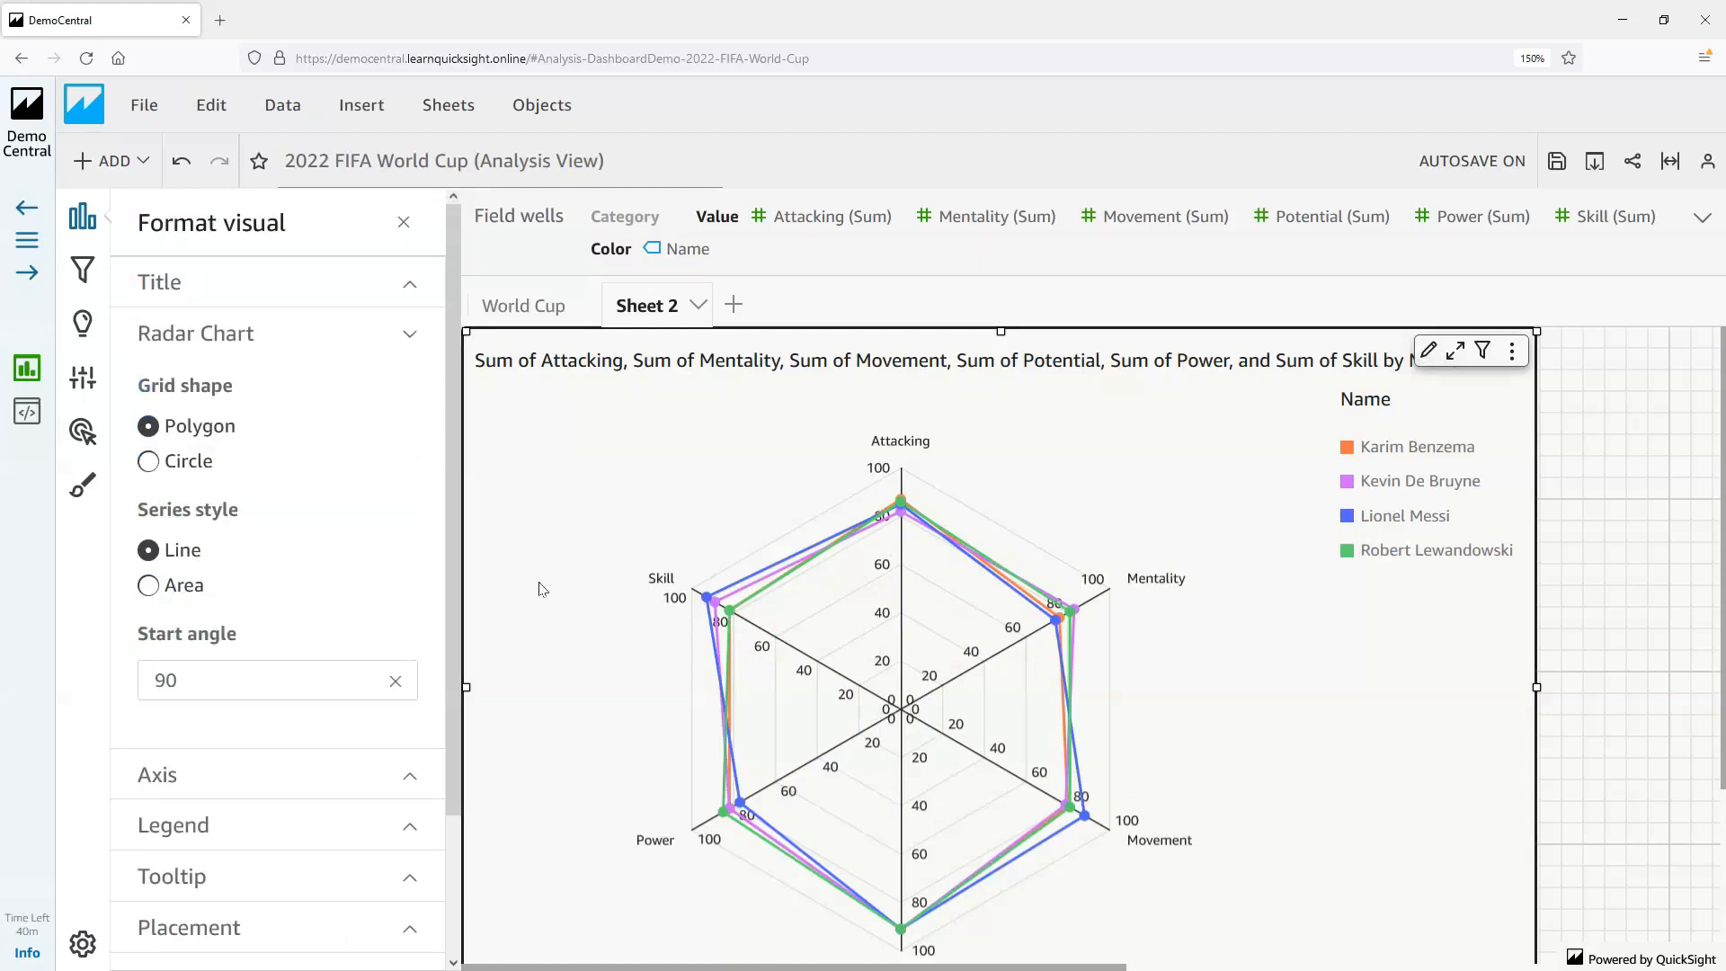
{"action": "left_click", "coordinate": [149, 463]}
{"action": "left_click", "coordinate": [148, 426]}
{"action": "left_click", "coordinate": [149, 589]}
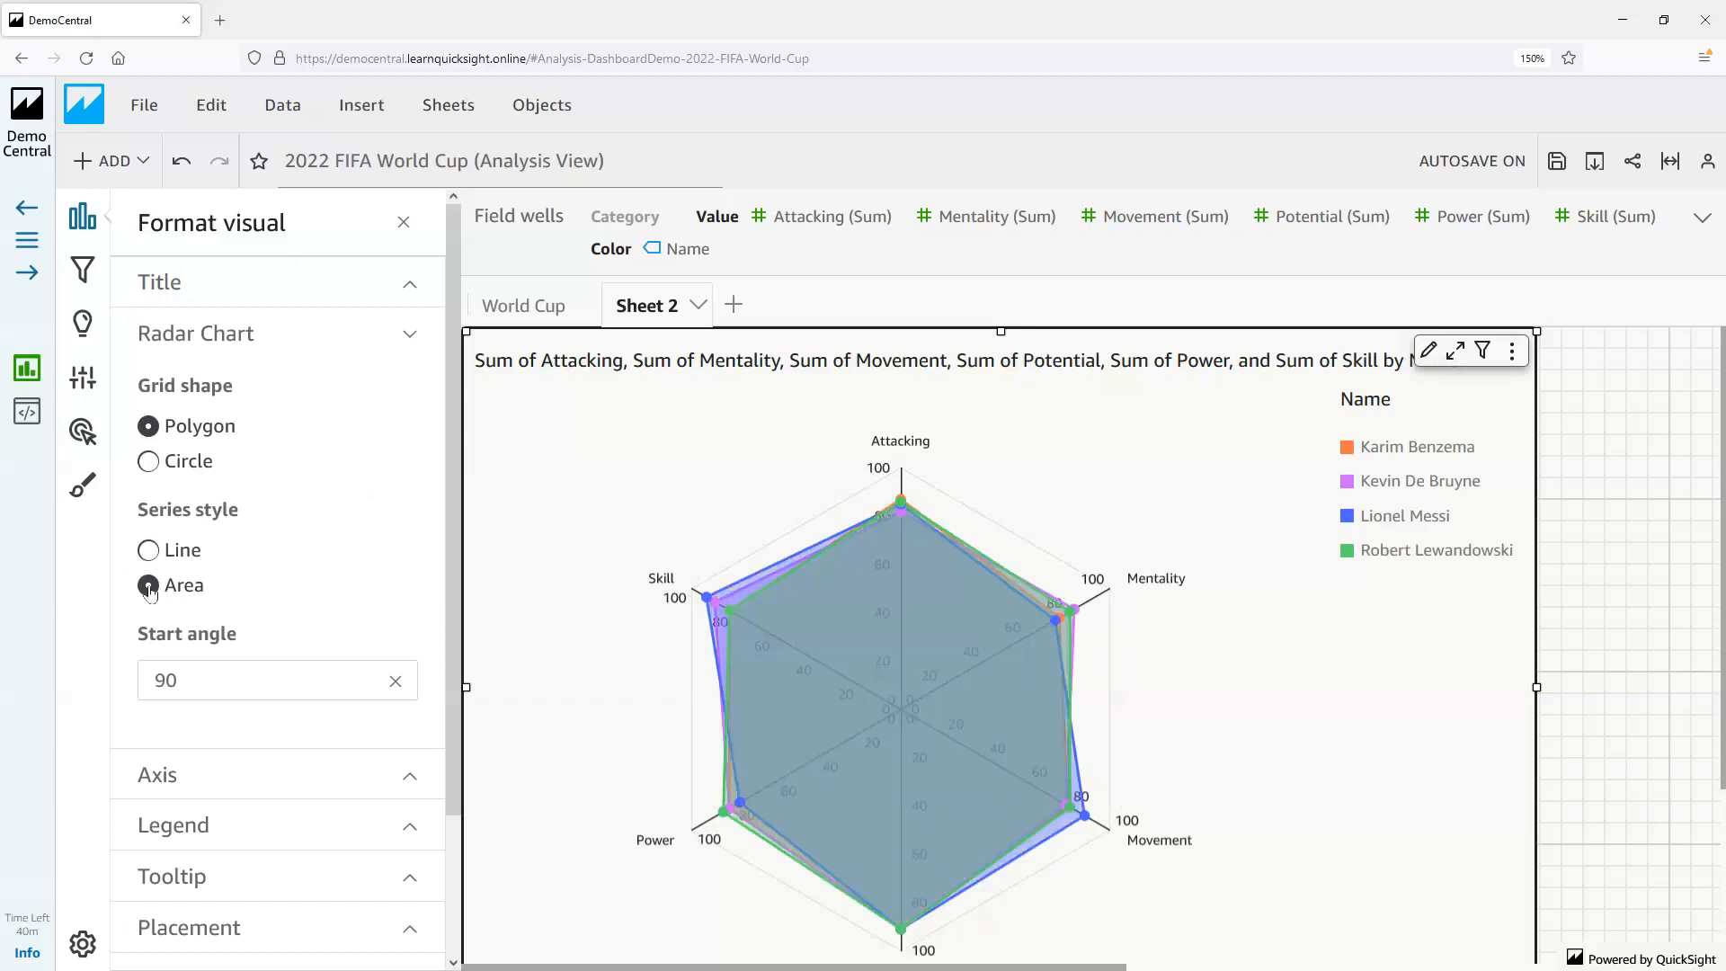
{"action": "mouse_move", "coordinate": [707, 607]}
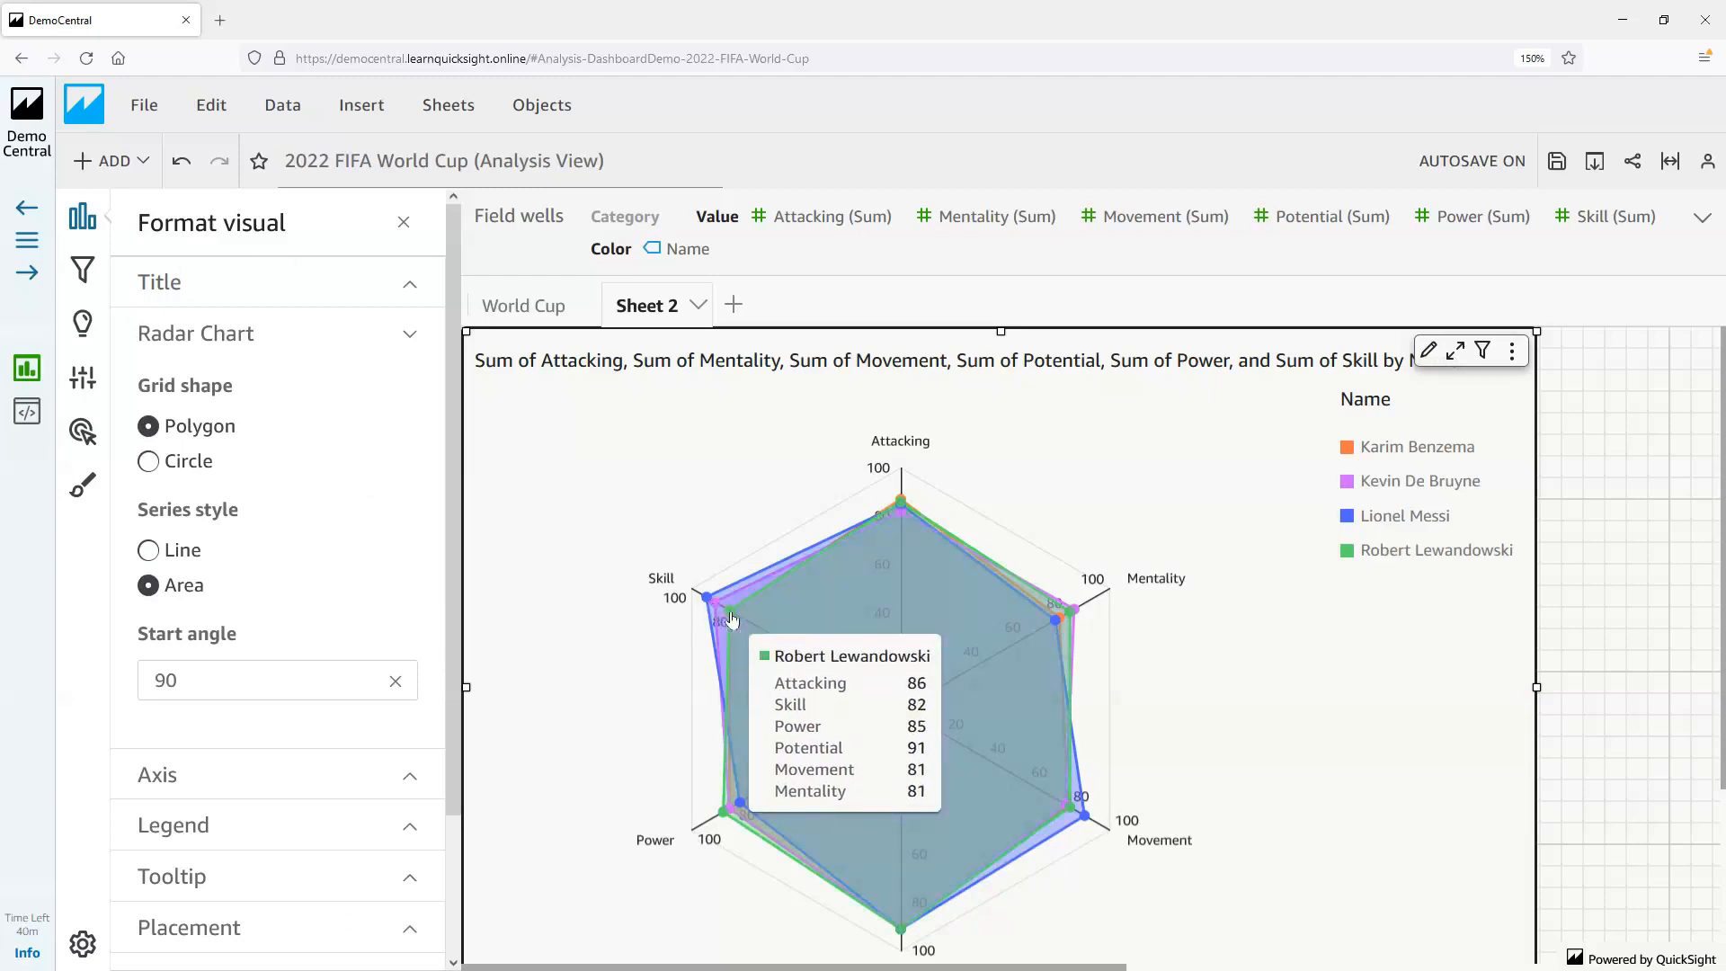
Open the radar chart's axis formatting options and try hiding the axis line before showing it again
{"action": "left_click", "coordinate": [310, 777]}
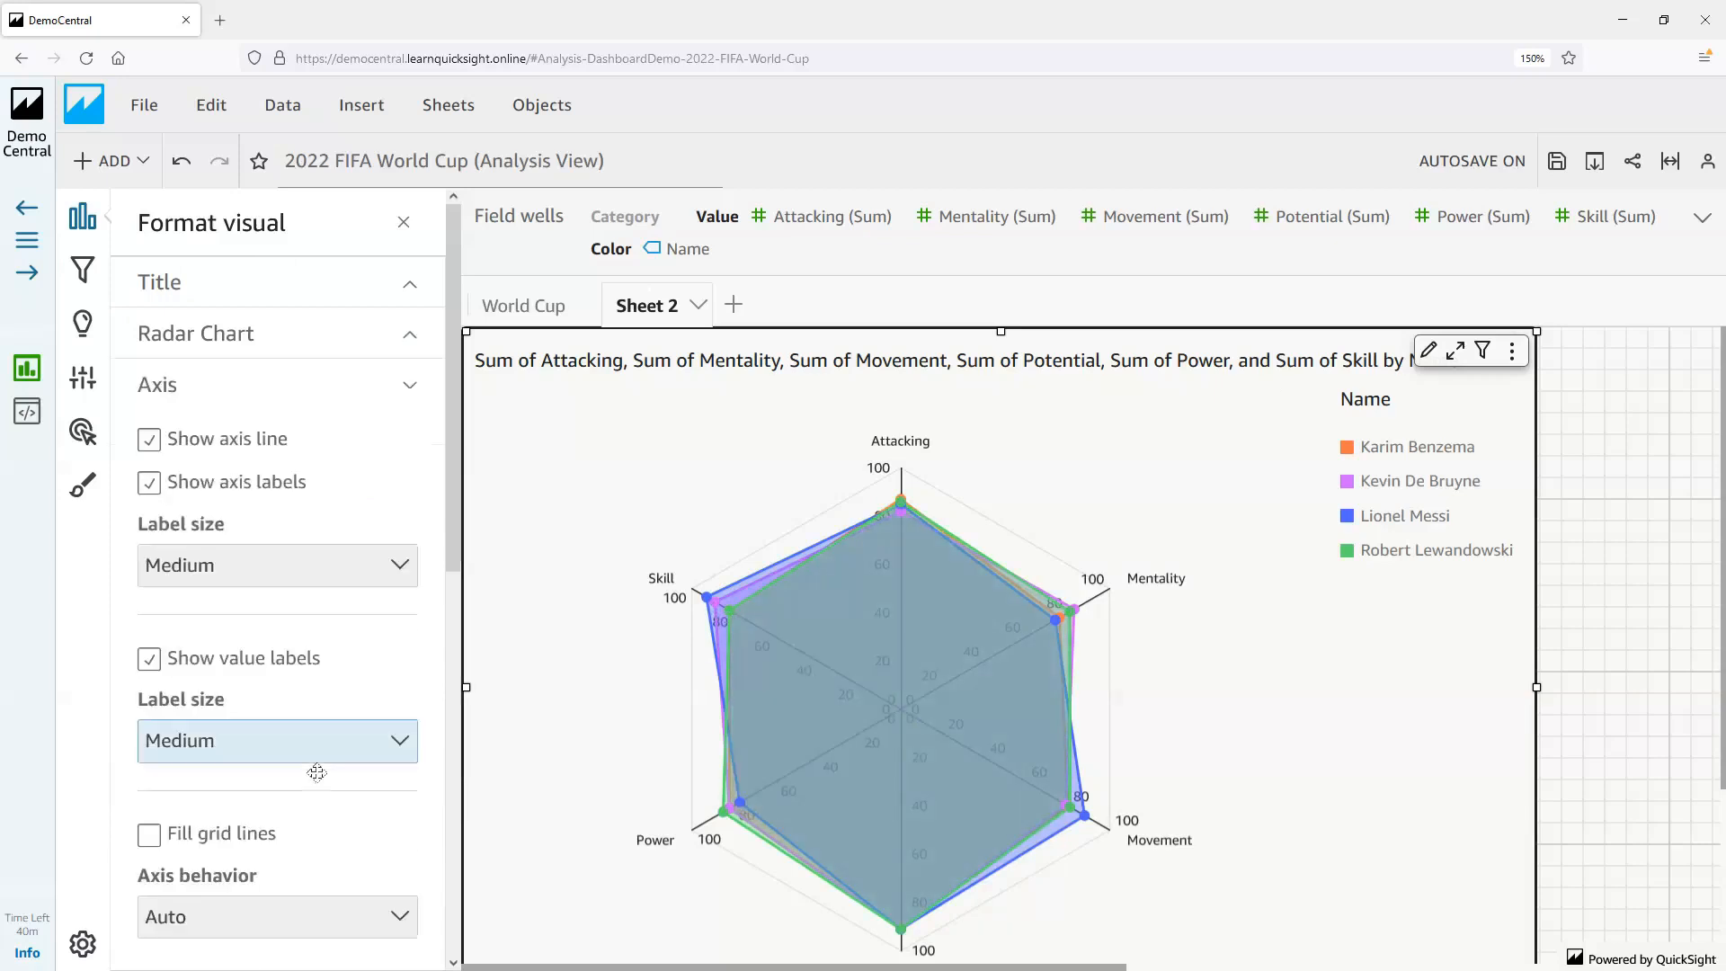
{"action": "left_click", "coordinate": [148, 443]}
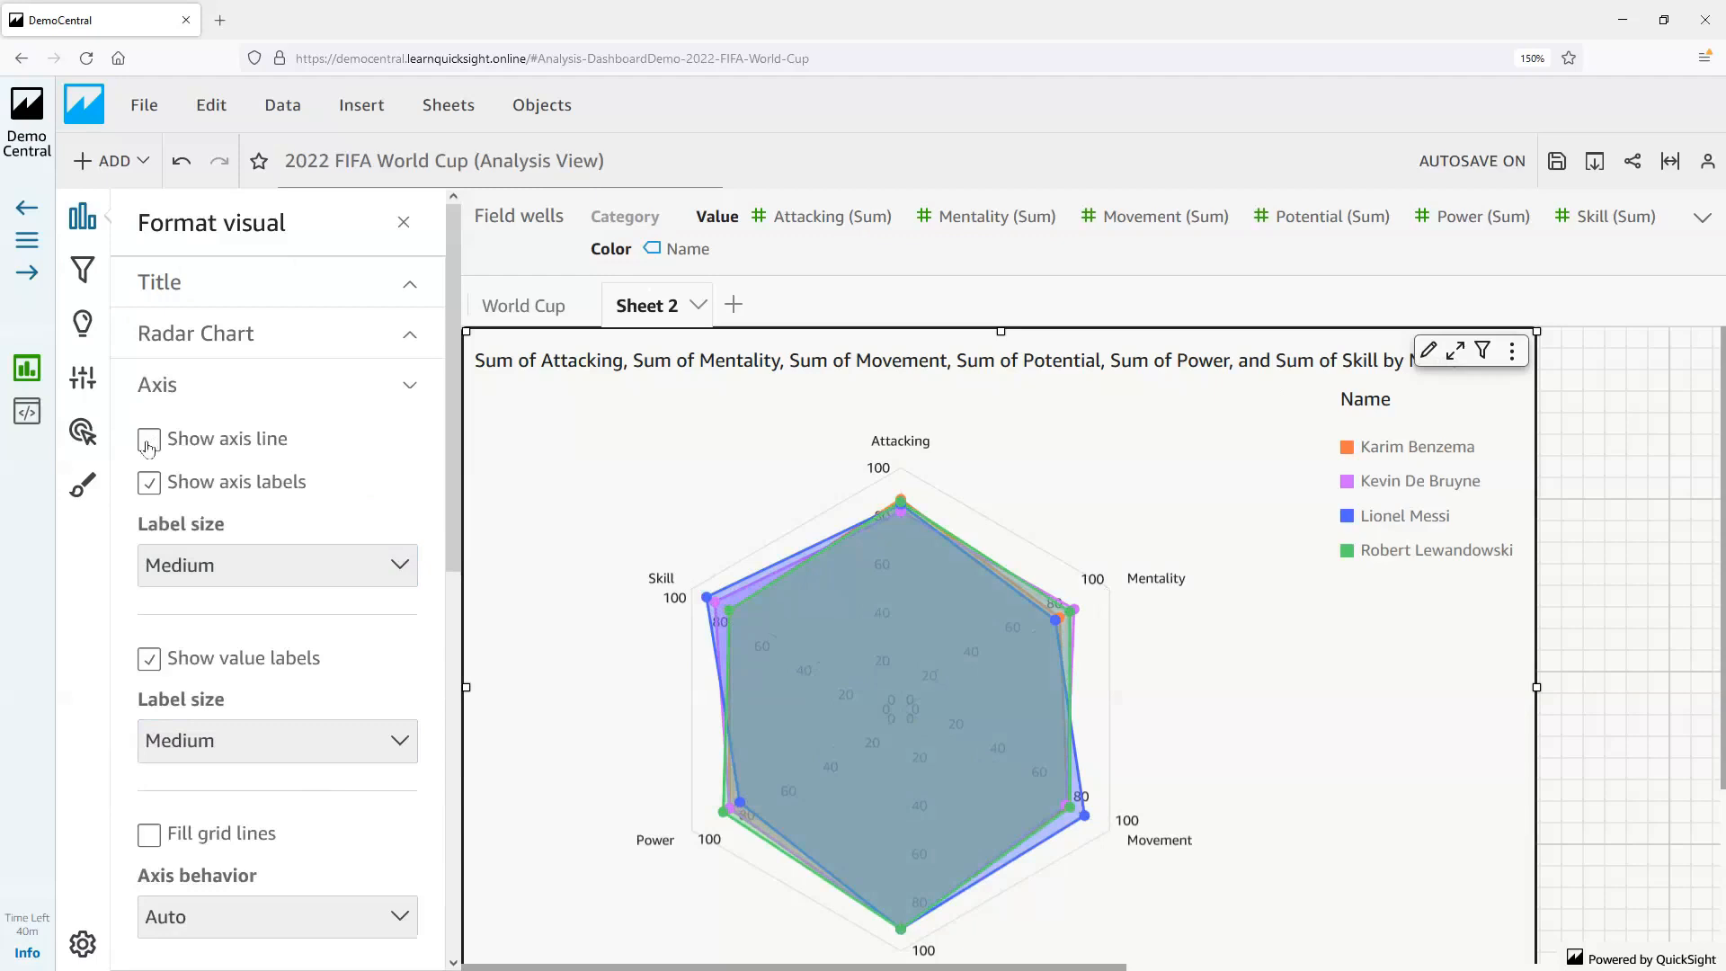
{"action": "left_click", "coordinate": [149, 443]}
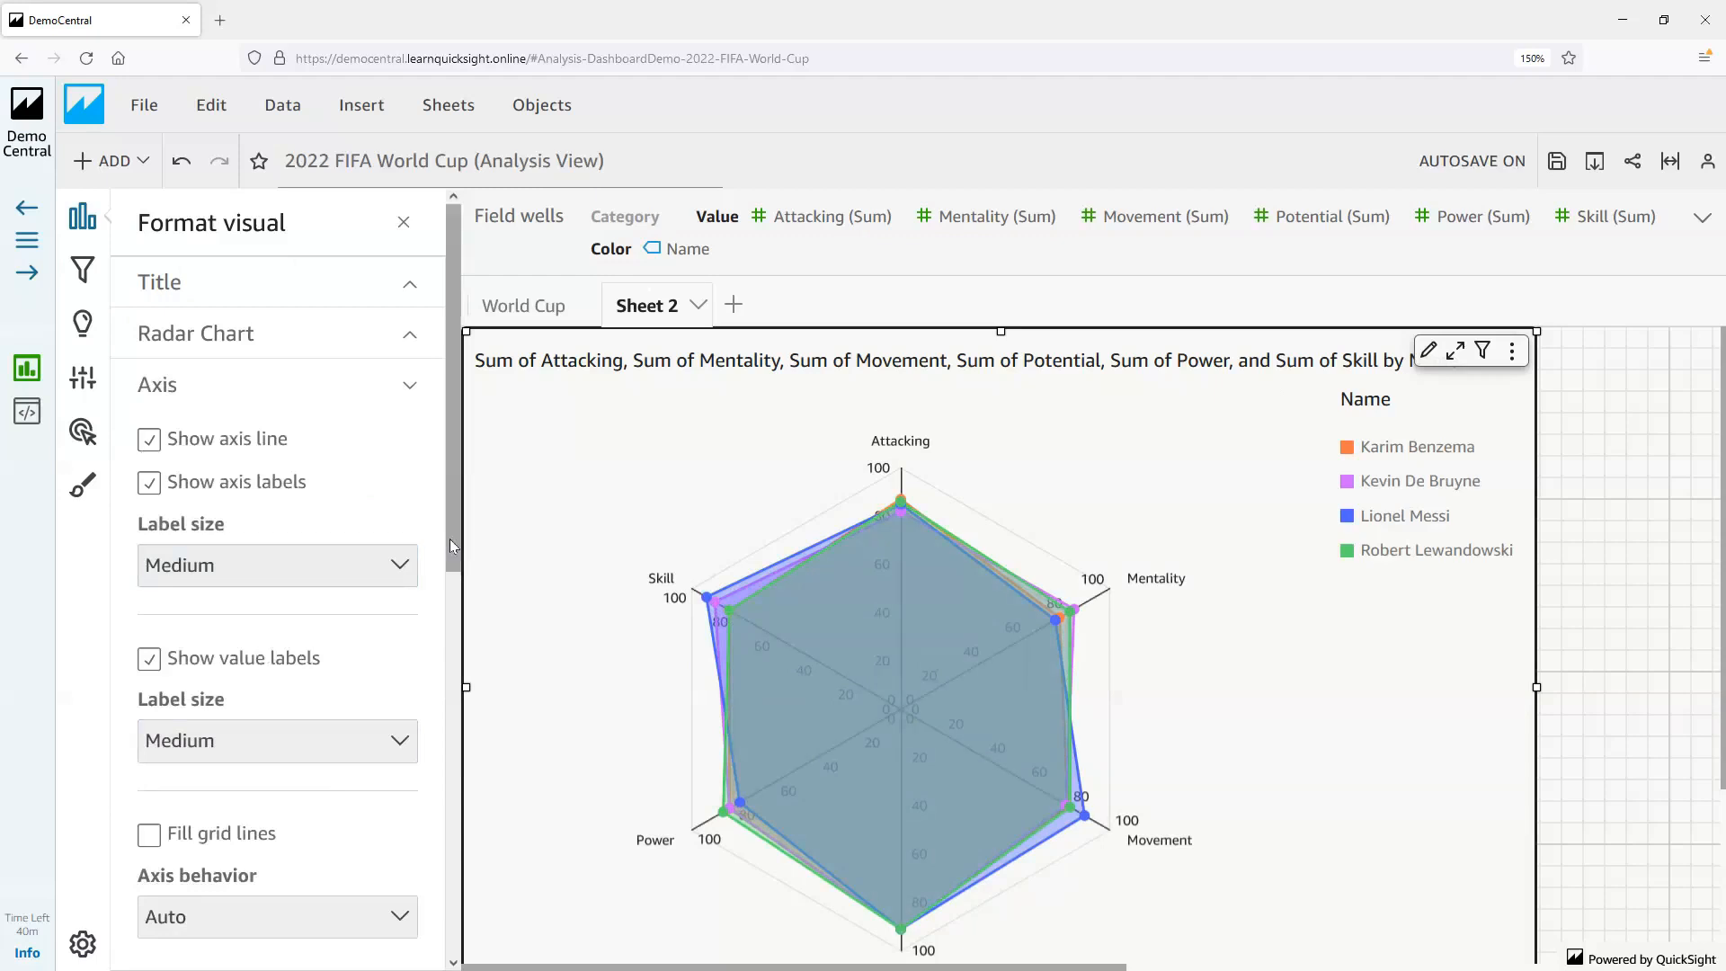
Set the radar chart's axis behavior to Independent, review the remaining range and step count options, and close the visual formatting settings
{"action": "scroll", "coordinate": [312, 719], "scroll_direction": "down", "scroll_amount": 3}
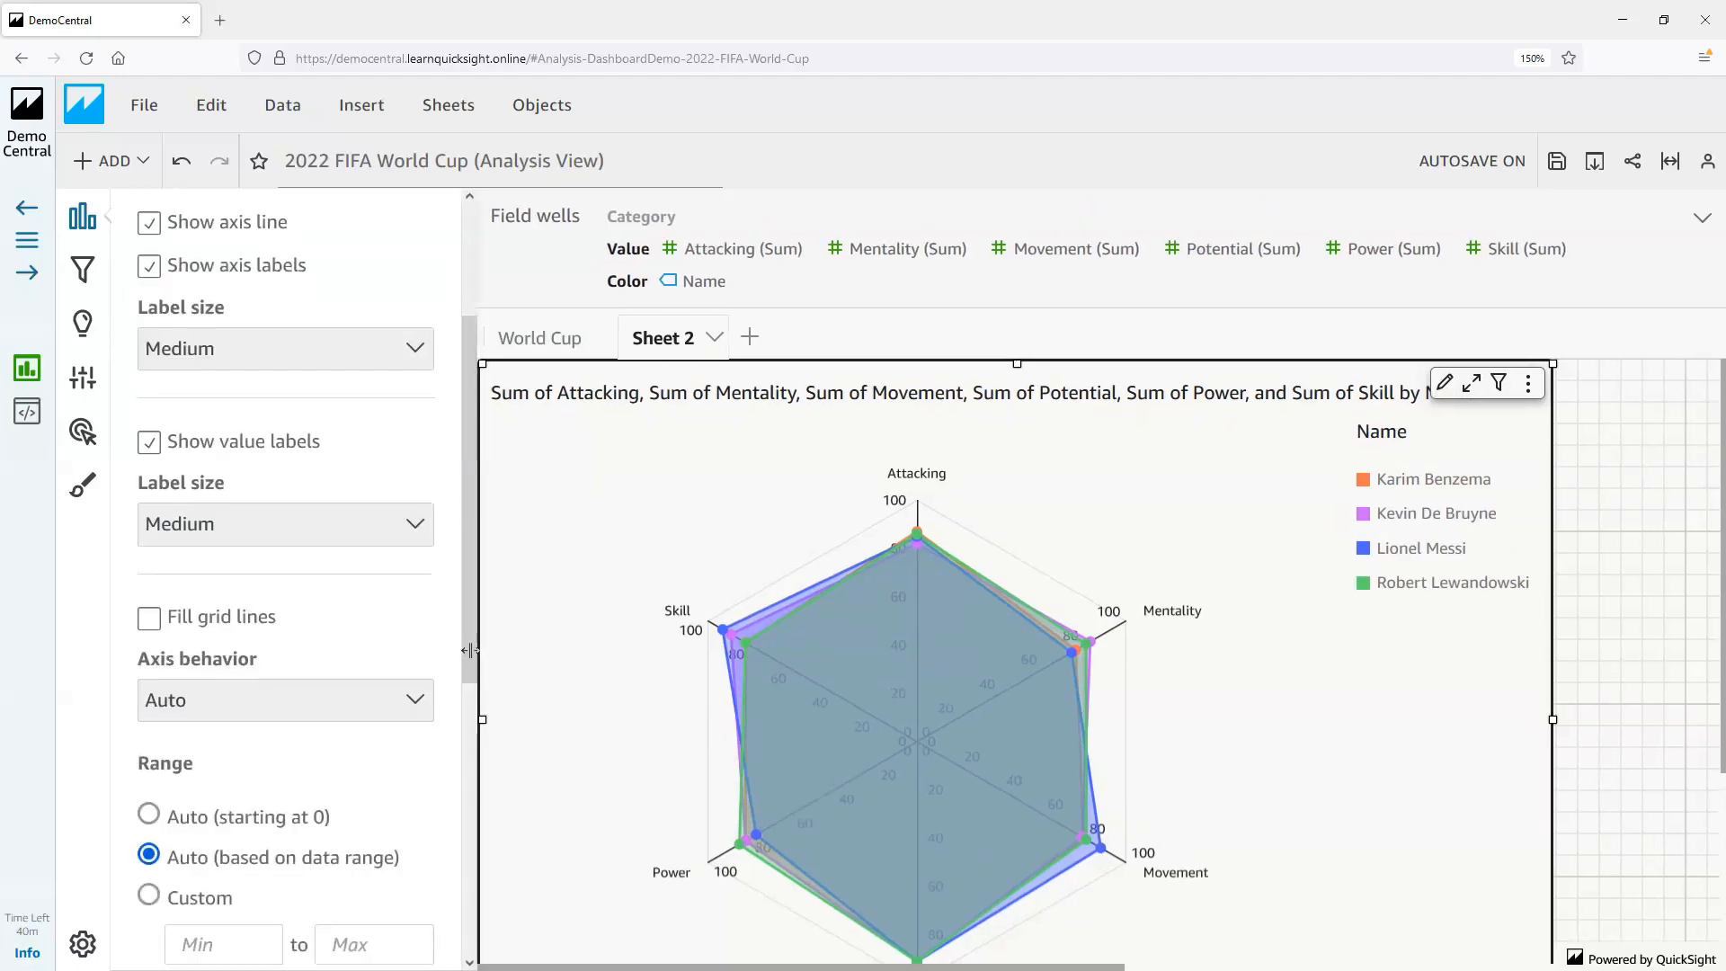
{"action": "left_click", "coordinate": [312, 719]}
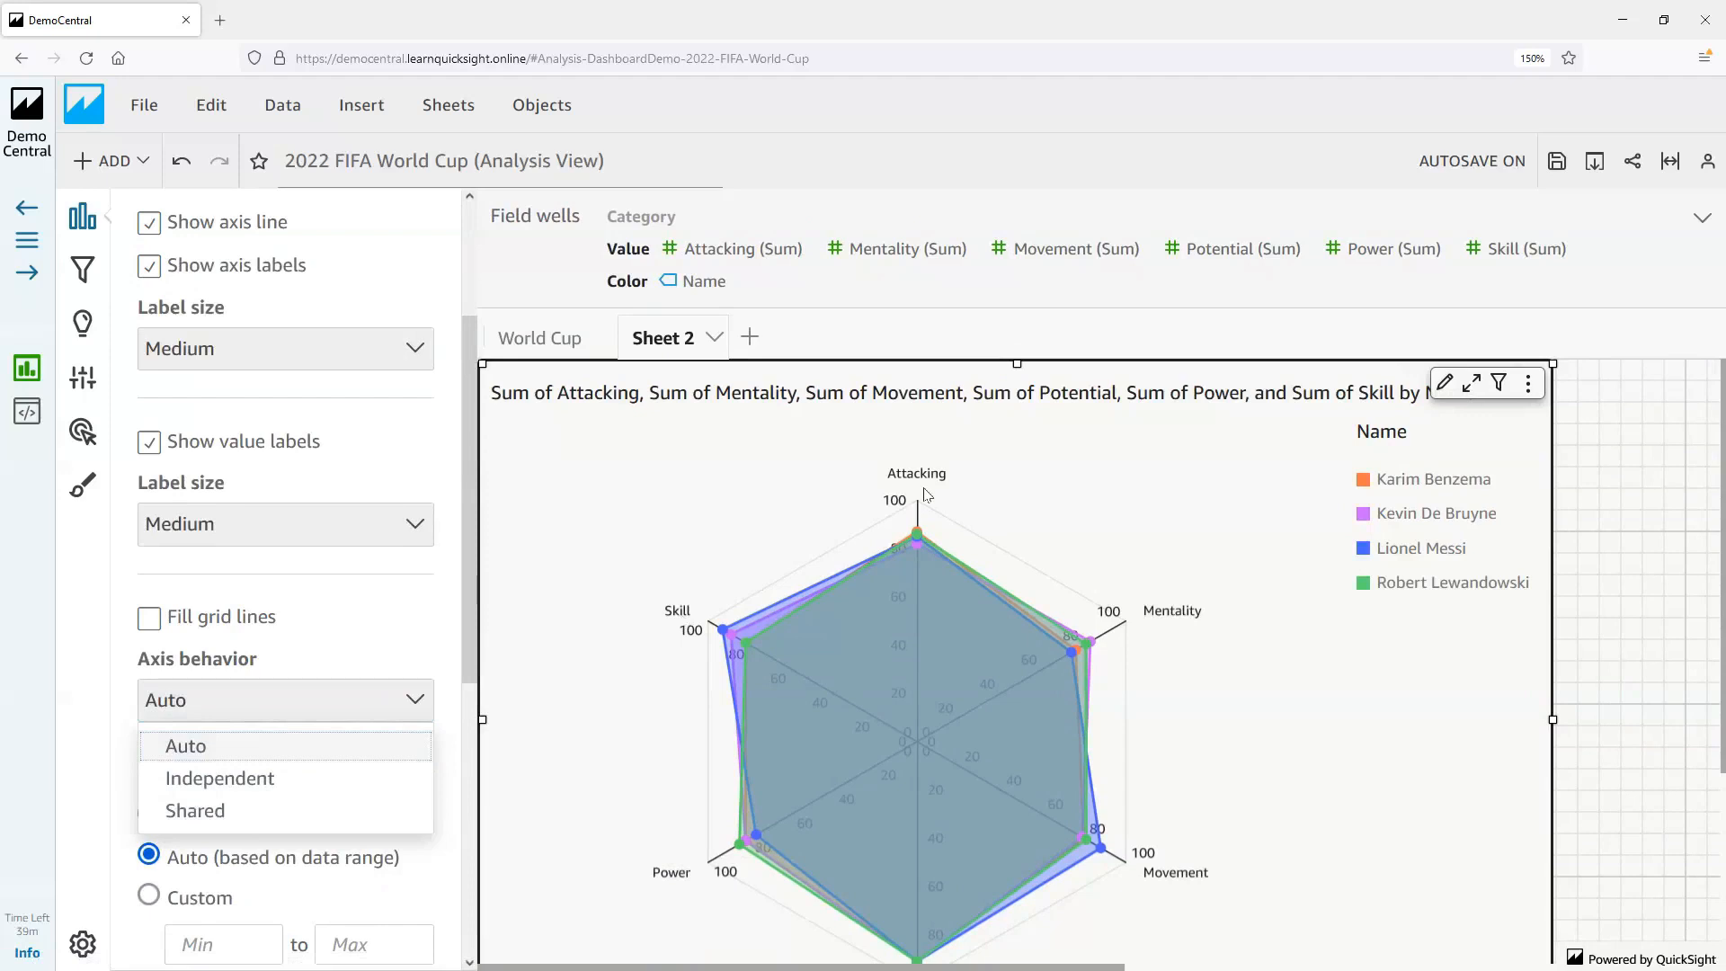
{"action": "left_click", "coordinate": [341, 779]}
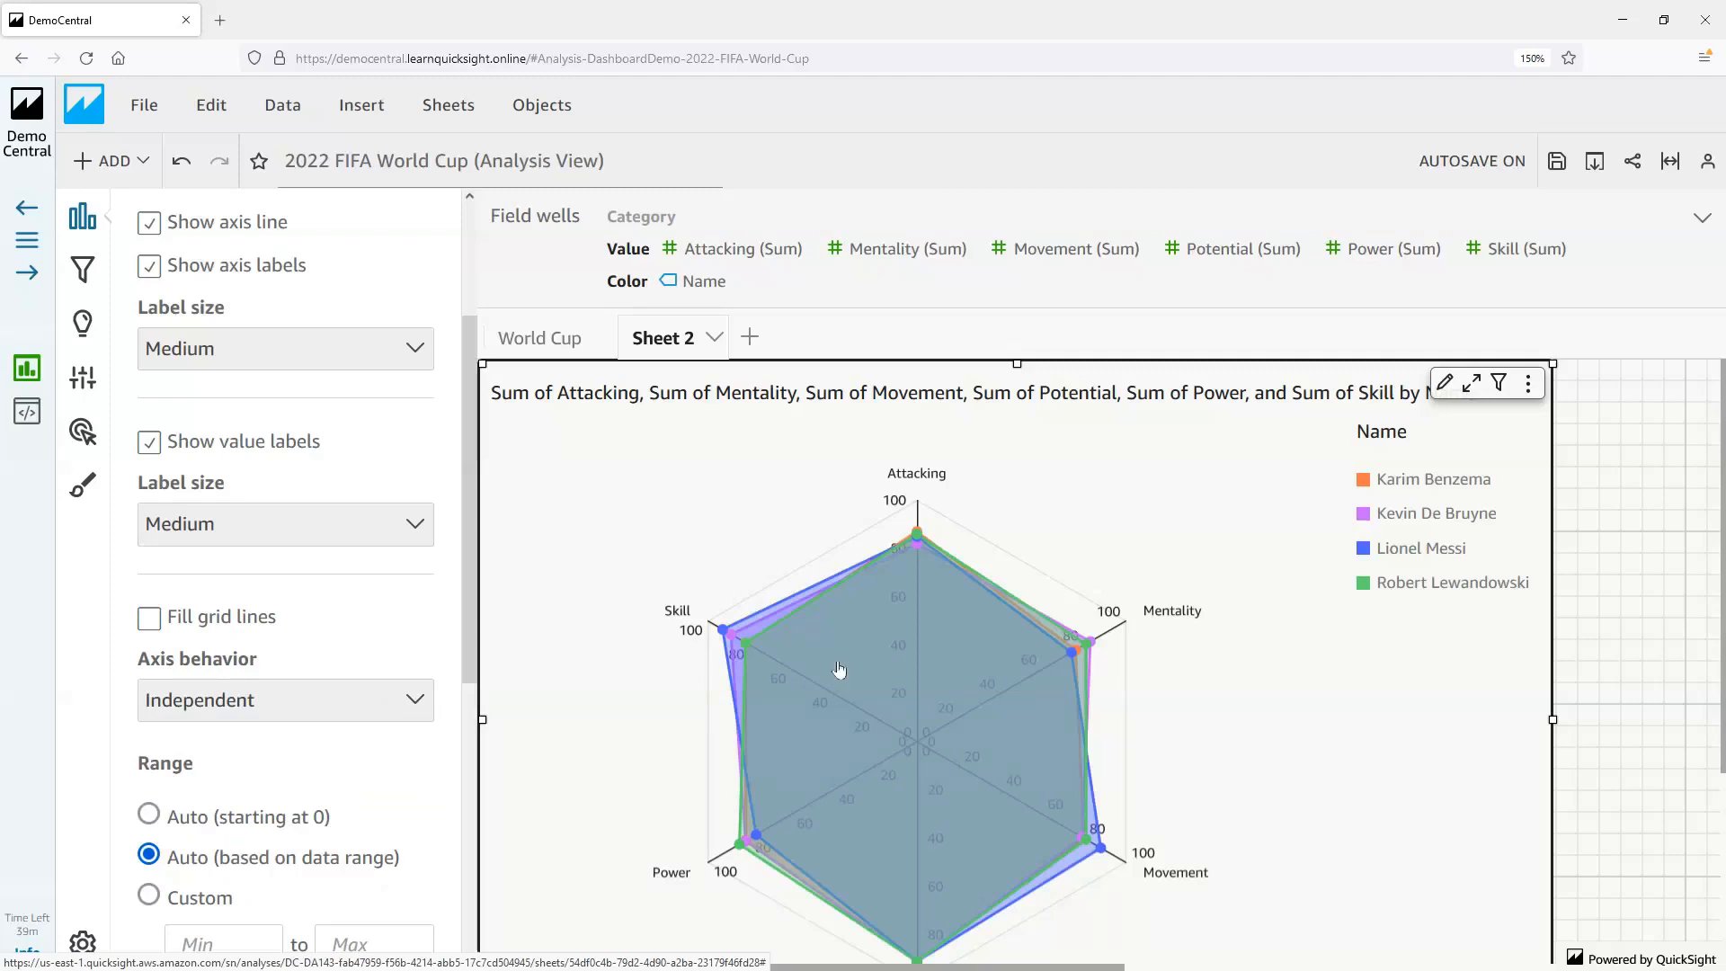
{"action": "mouse_move", "coordinate": [918, 653]}
{"action": "scroll", "coordinate": [469, 655], "scroll_direction": "down", "scroll_amount": 3}
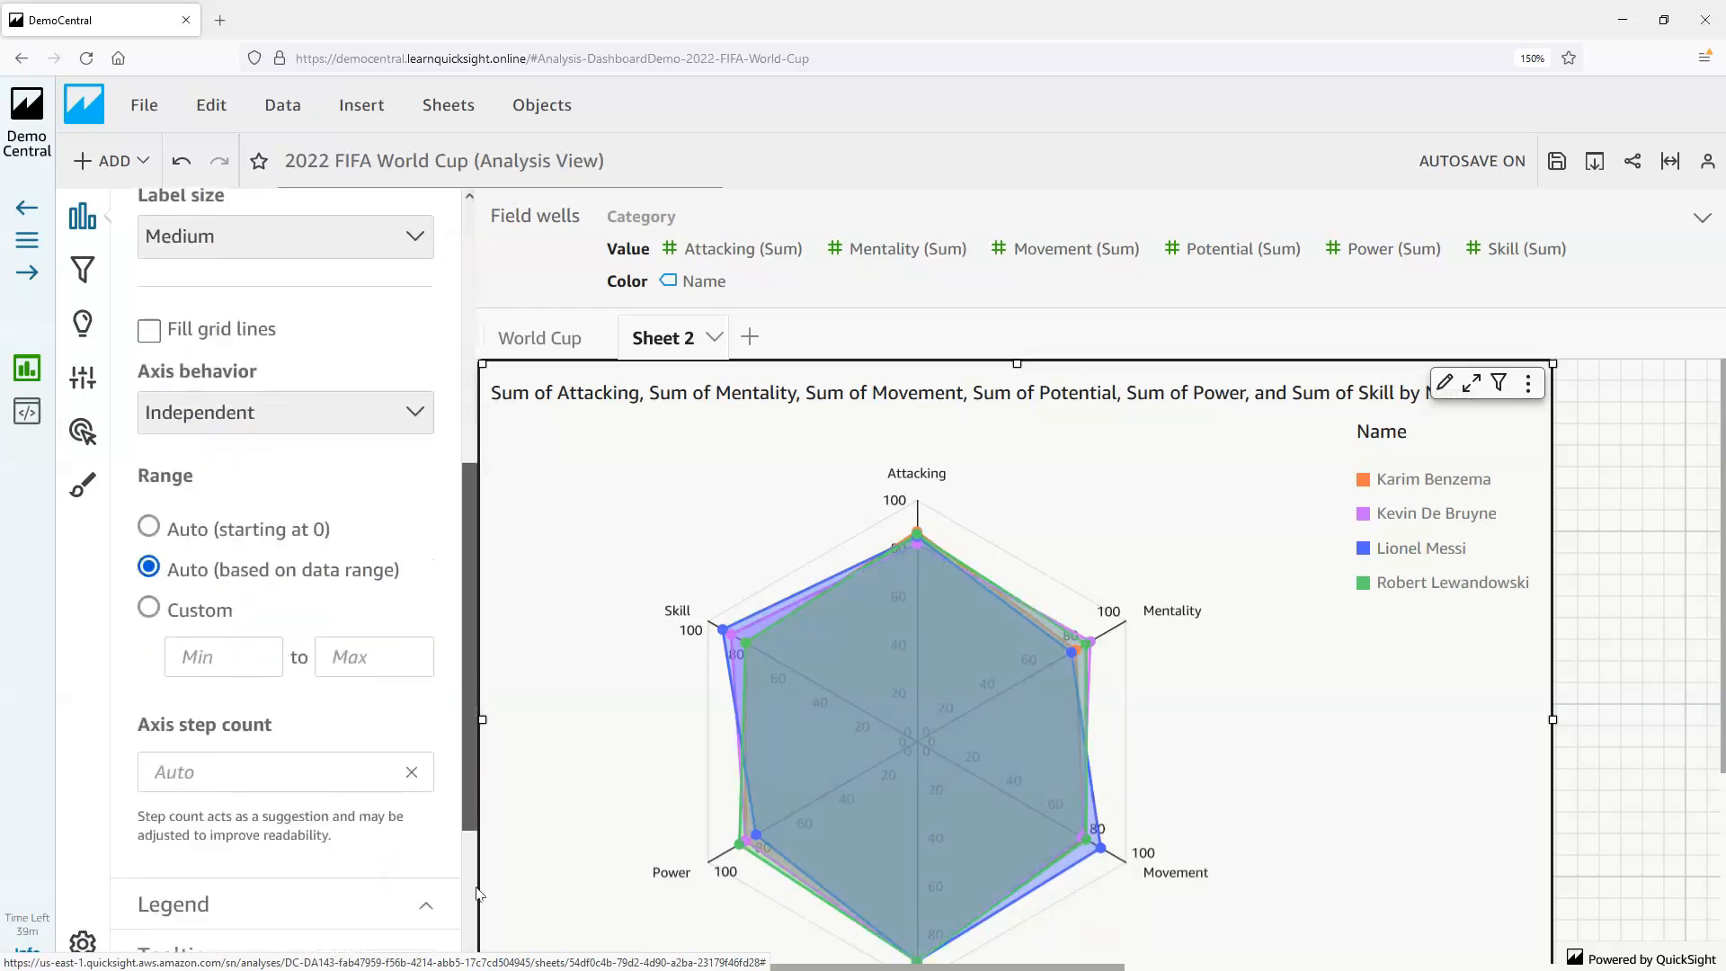
{"action": "scroll", "coordinate": [422, 540], "scroll_direction": "up", "scroll_amount": 8}
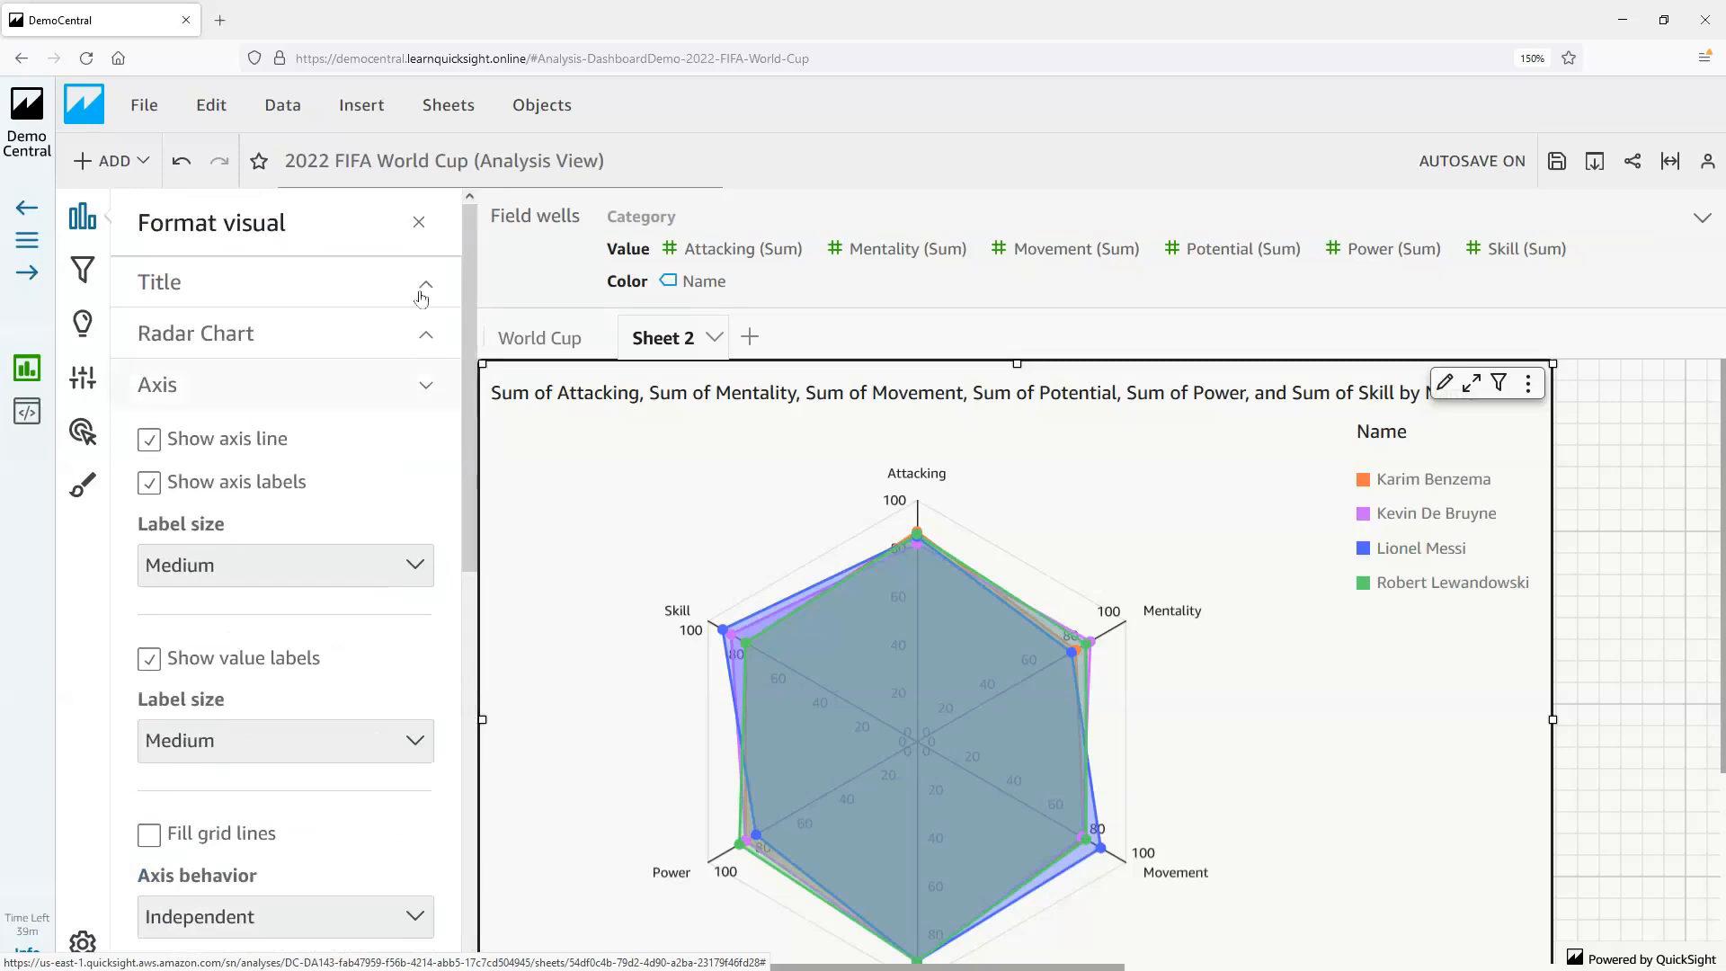
{"action": "left_click", "coordinate": [419, 222]}
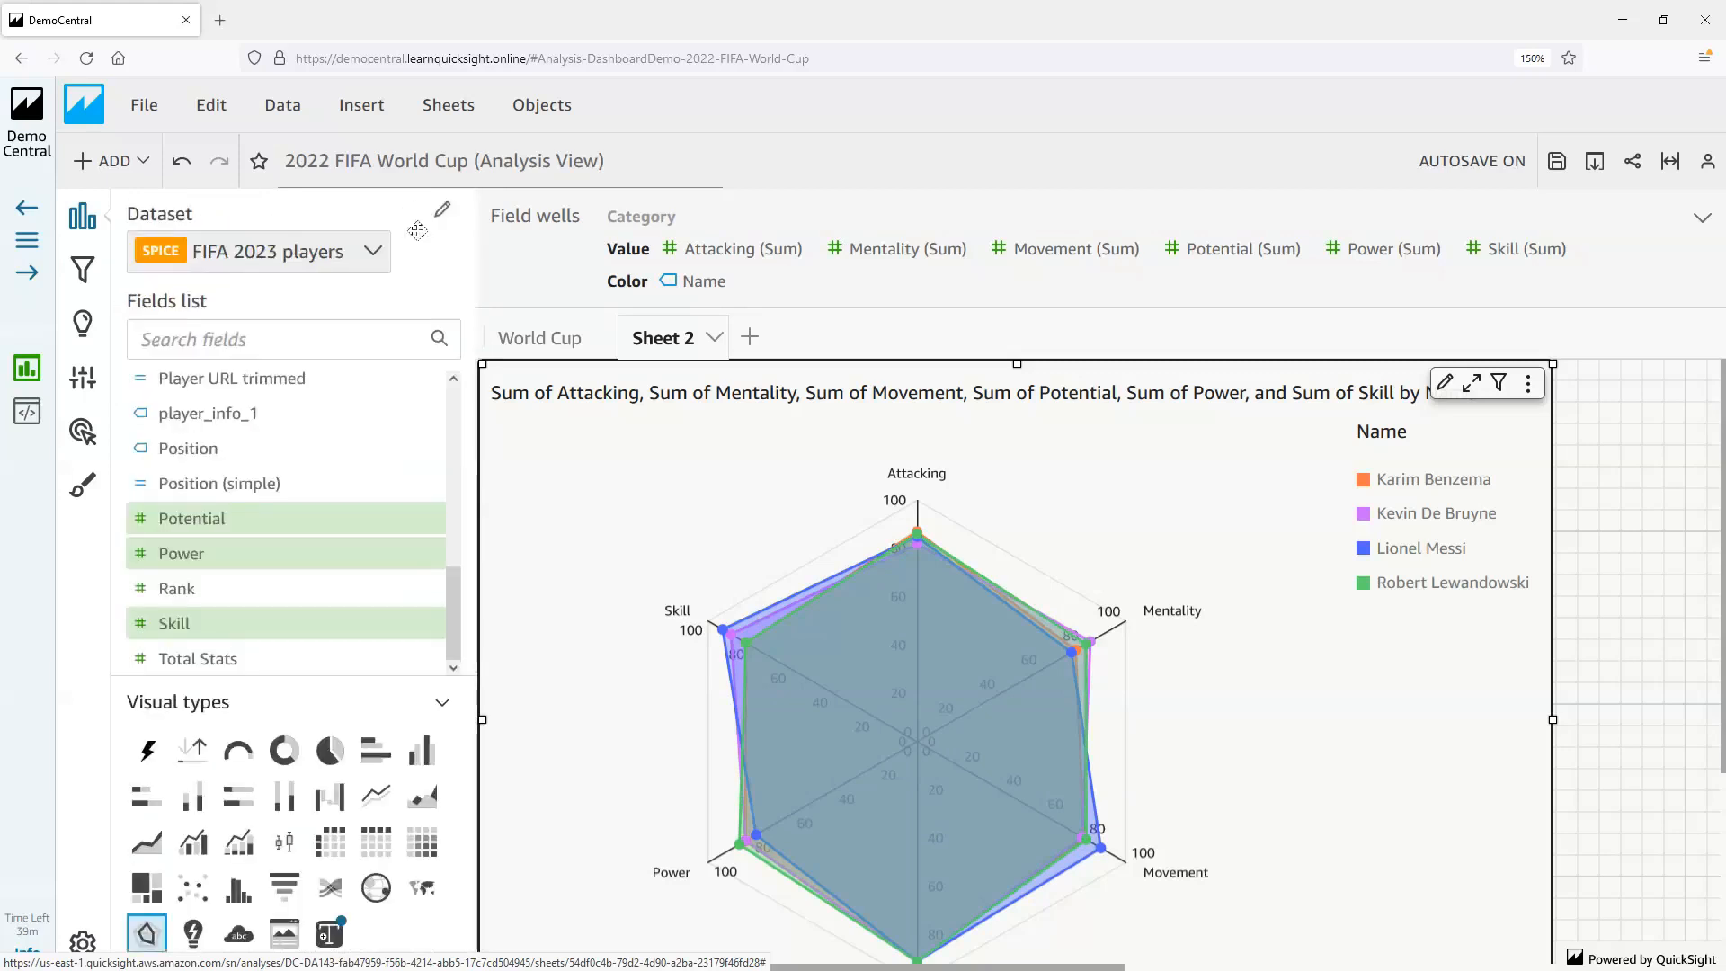
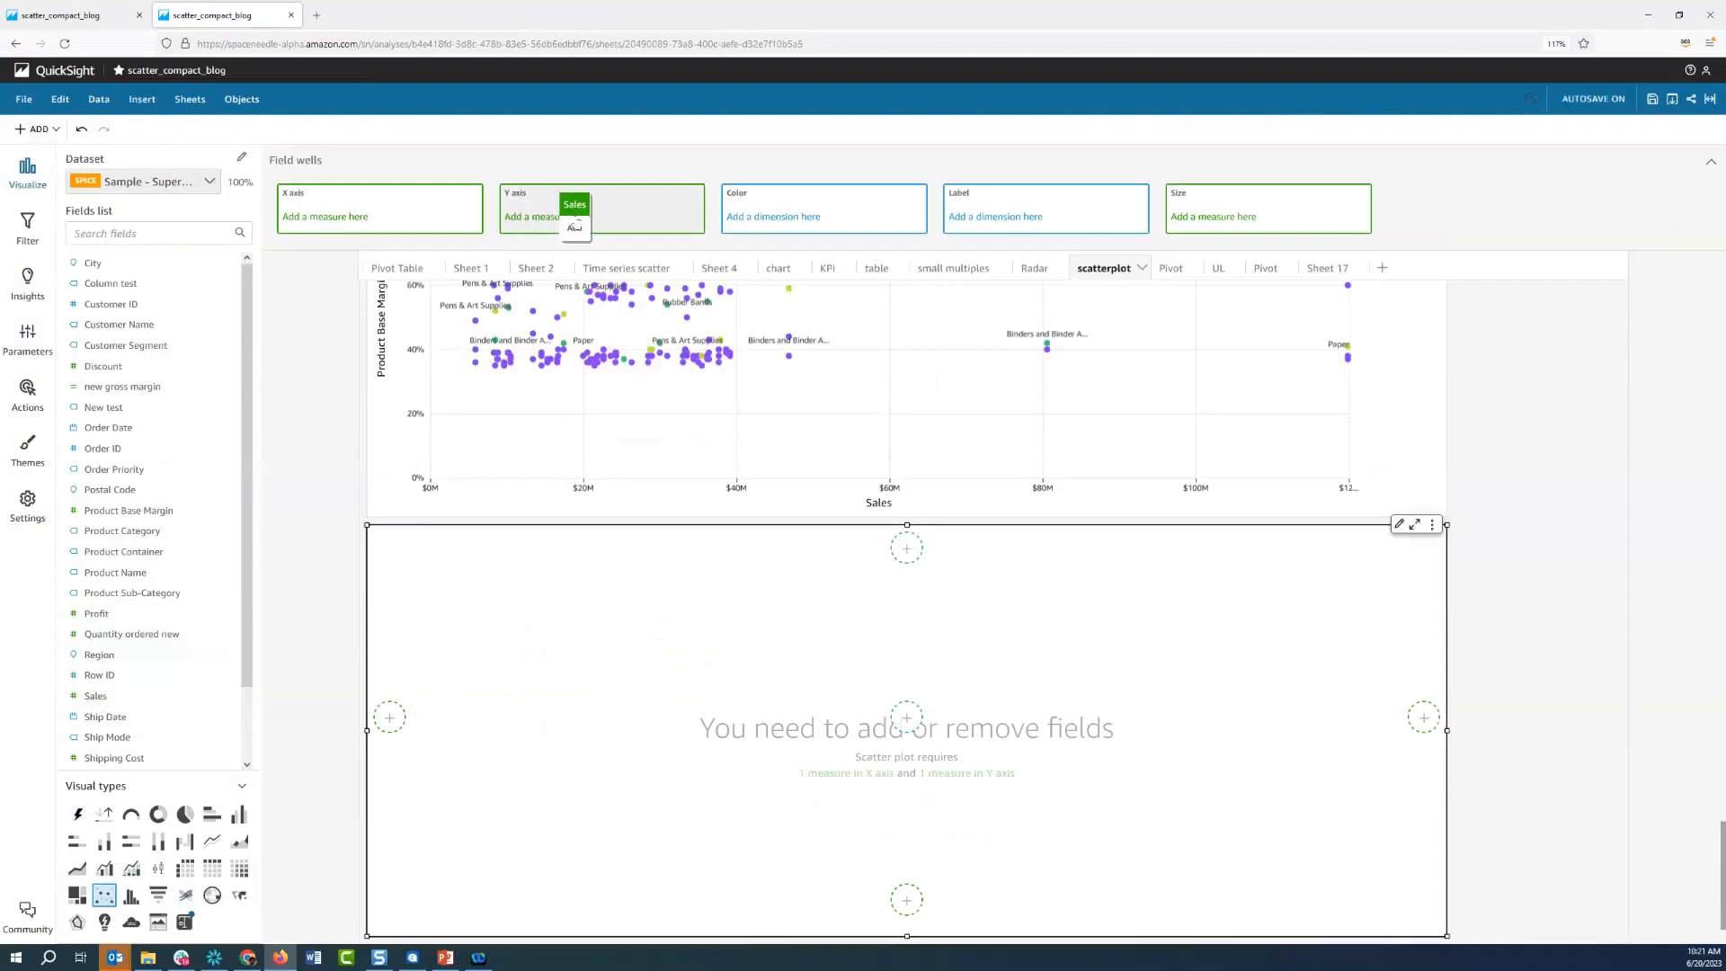
Assign Sales to the empty scatter plot's Y axis and Quantity ordered new to its X axis
{"action": "left_click_drag", "start_coordinate": [574, 226], "coordinate": [580, 220]}
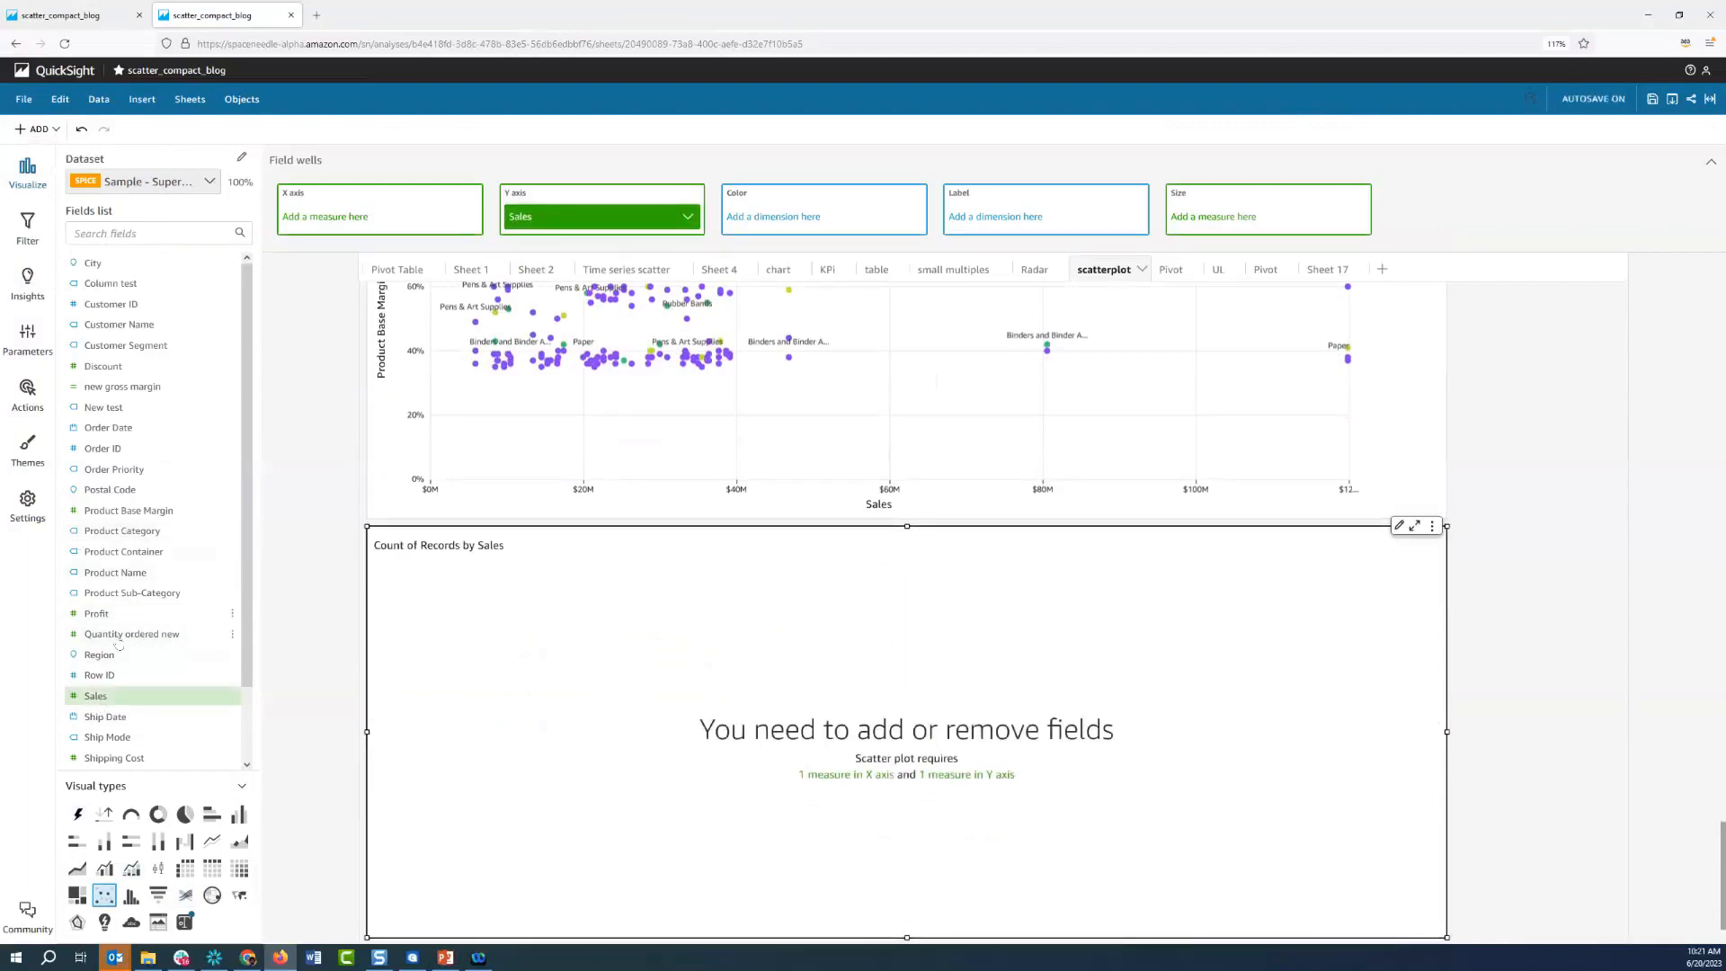
{"action": "left_click_drag", "start_coordinate": [117, 644], "coordinate": [377, 216]}
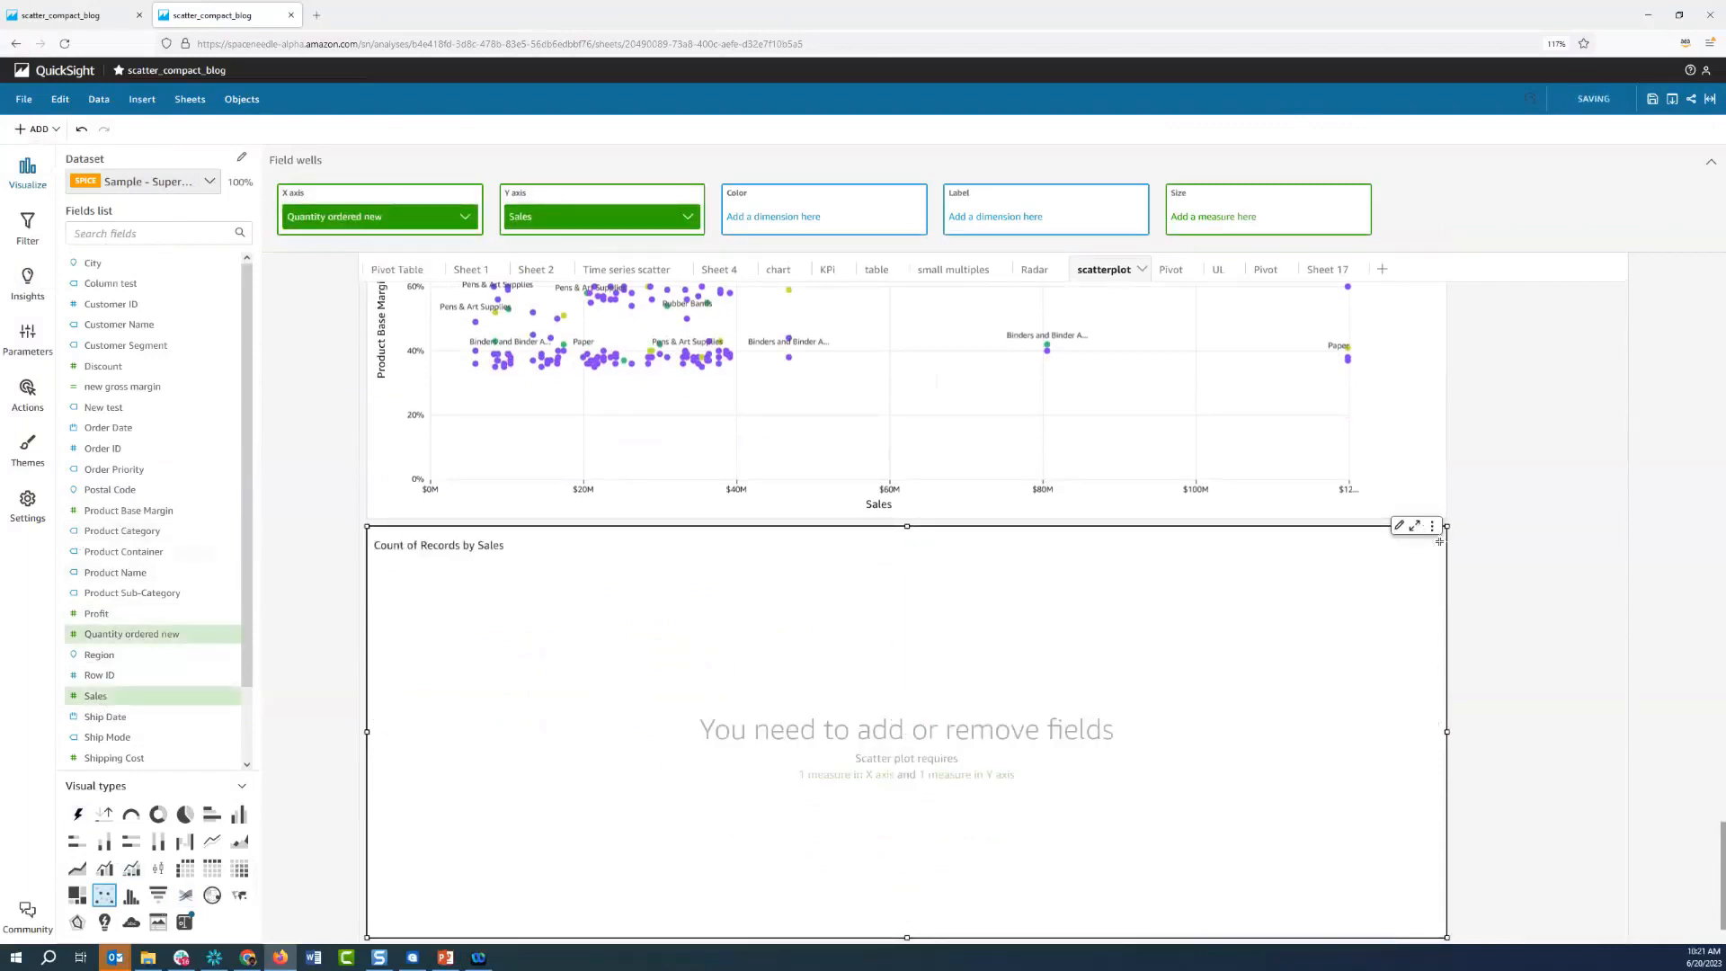
{"action": "scroll", "coordinate": [1493, 564], "scroll_direction": "down", "scroll_amount": 1}
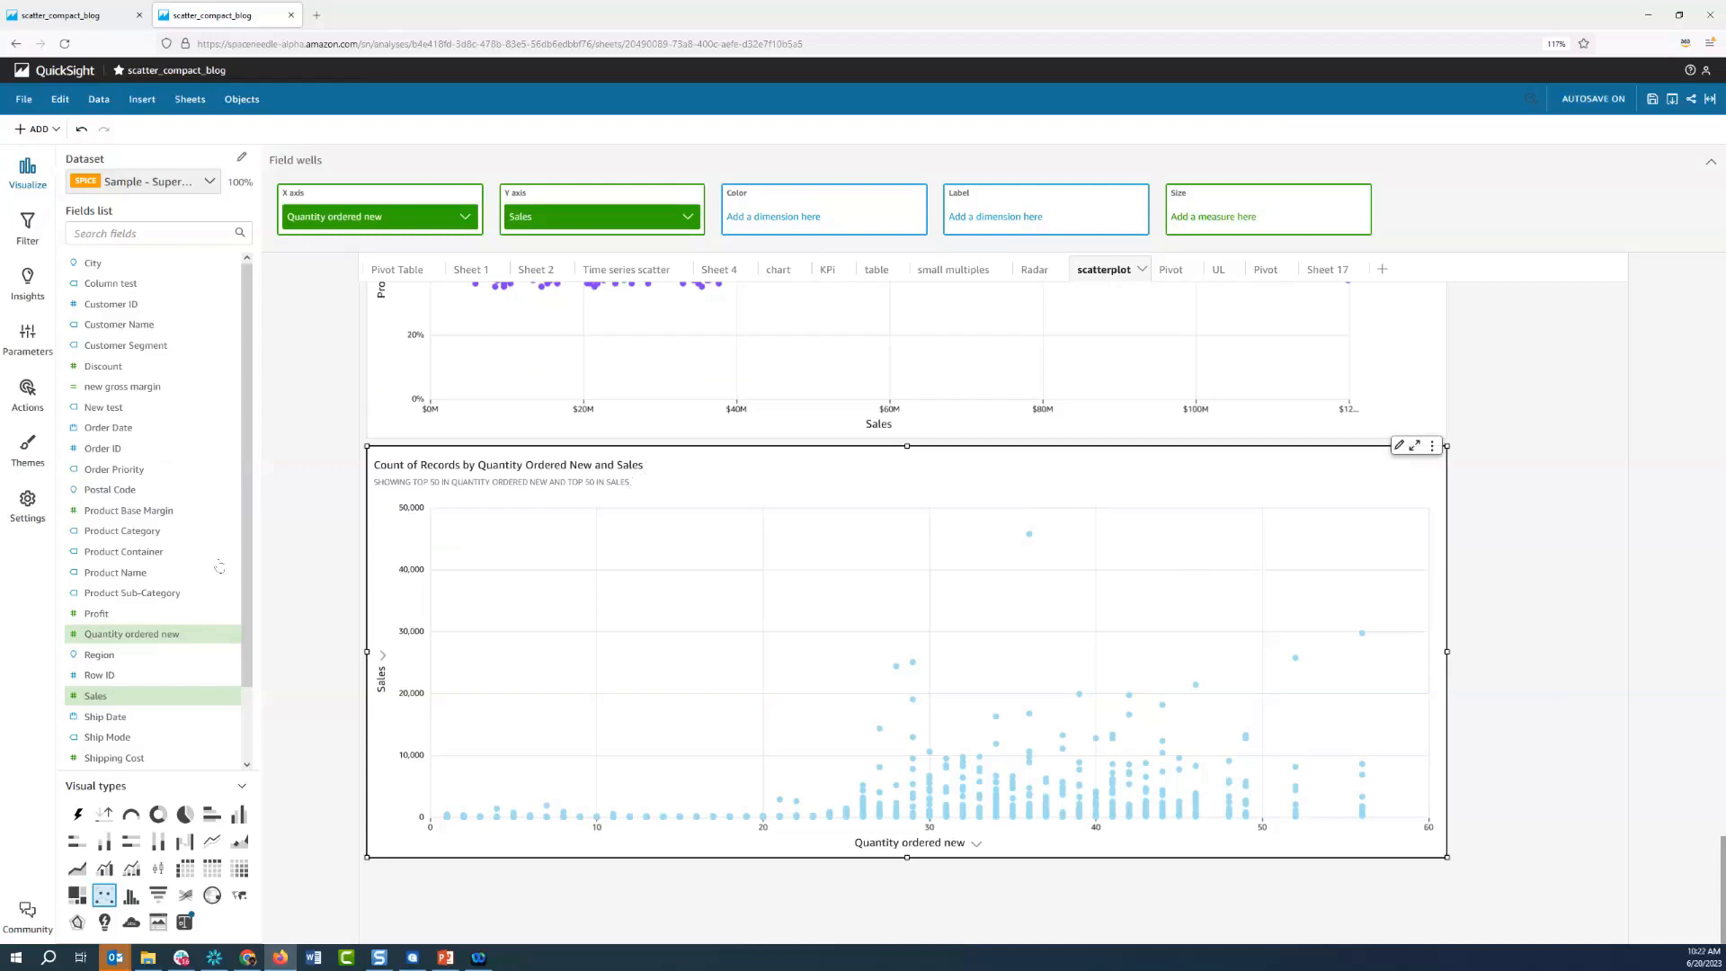
Label the scatter plot's points by Product Name and set the Sales aggregation to None
{"action": "left_click_drag", "start_coordinate": [144, 580], "coordinate": [1068, 222]}
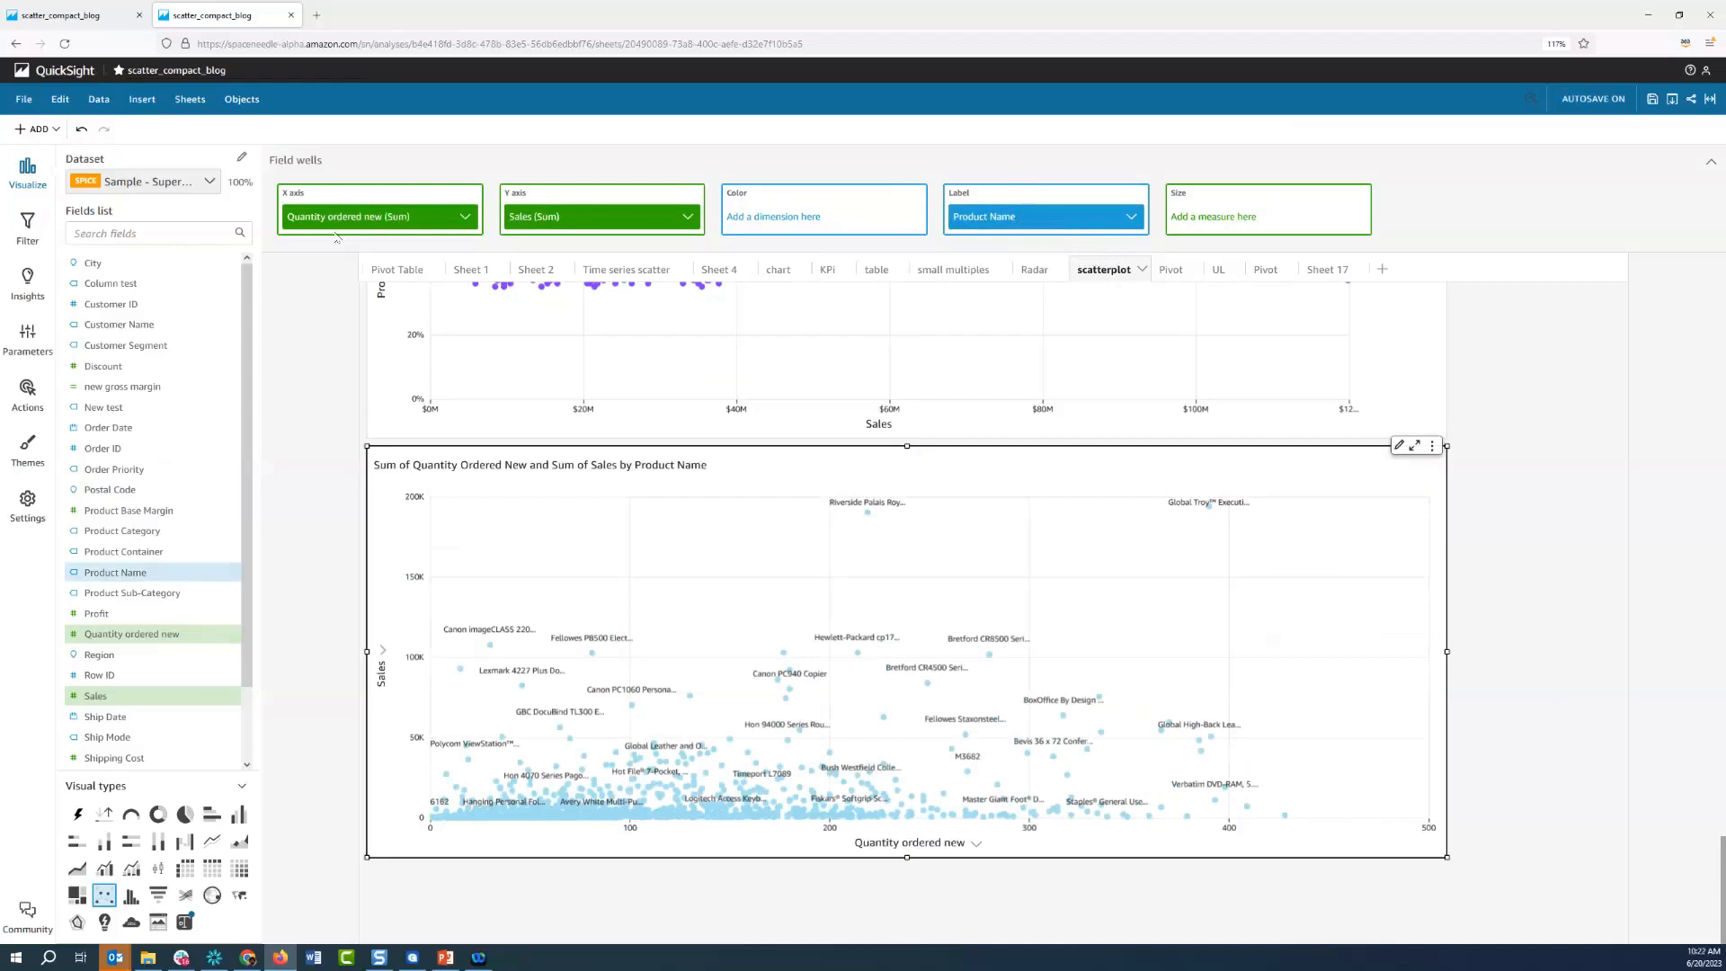
{"action": "left_click", "coordinate": [688, 218]}
{"action": "mouse_move", "coordinate": [837, 260]}
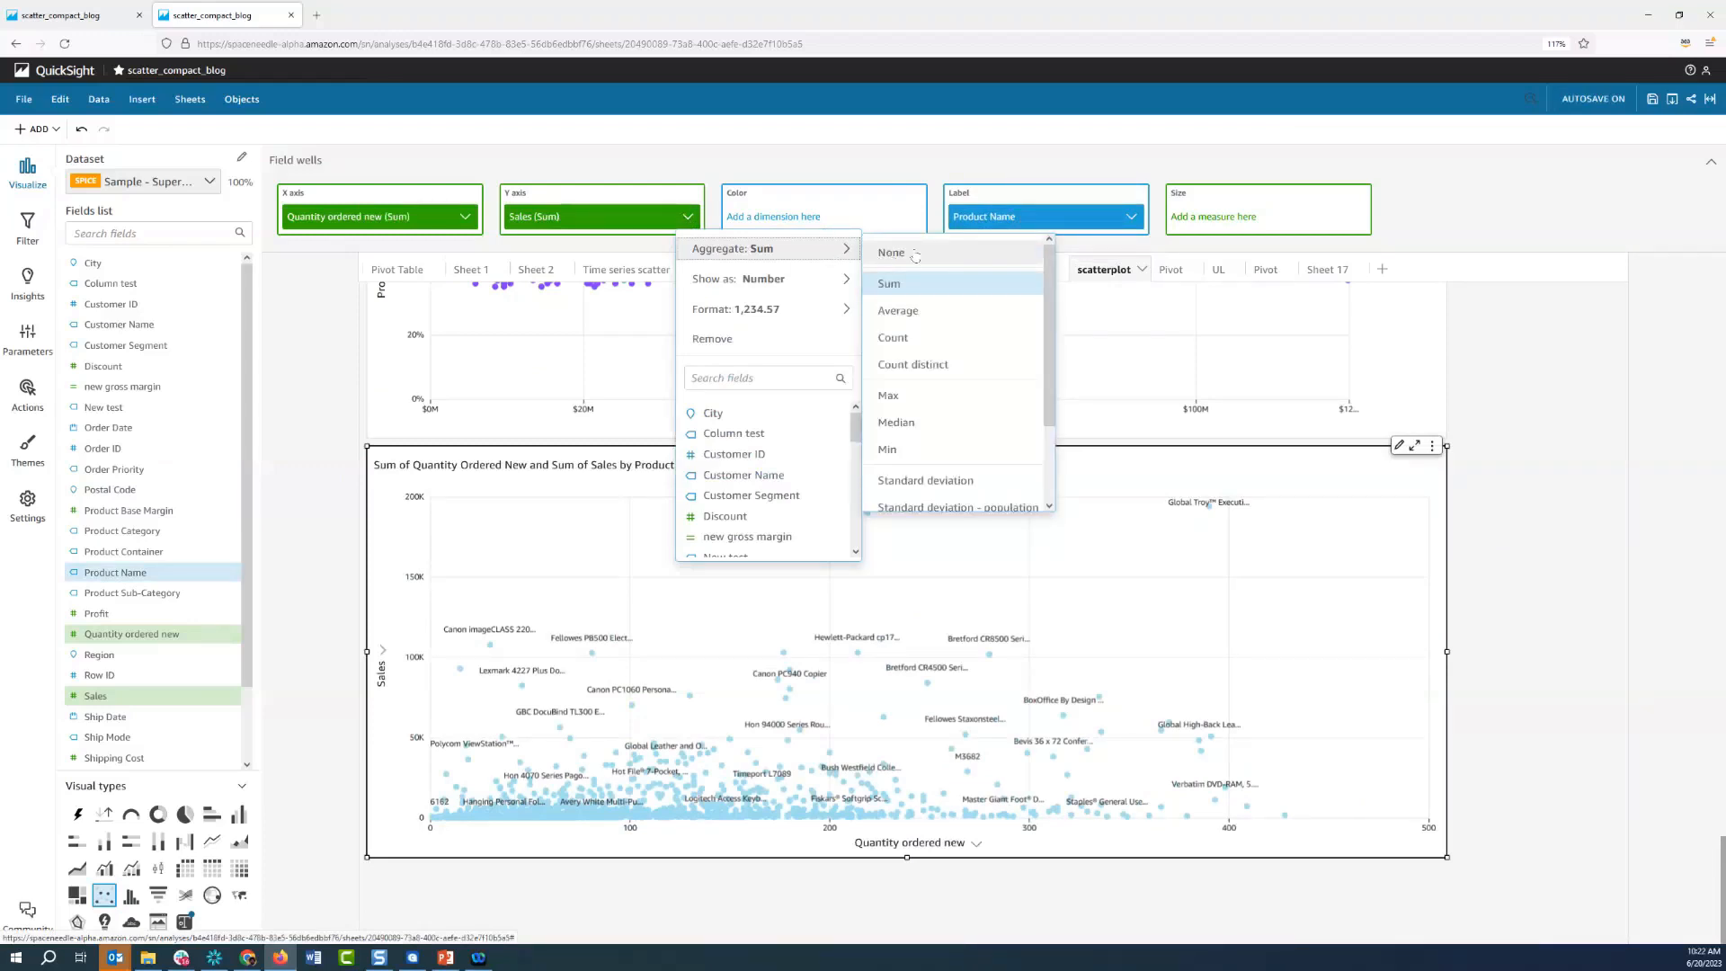
{"action": "left_click", "coordinate": [914, 252]}
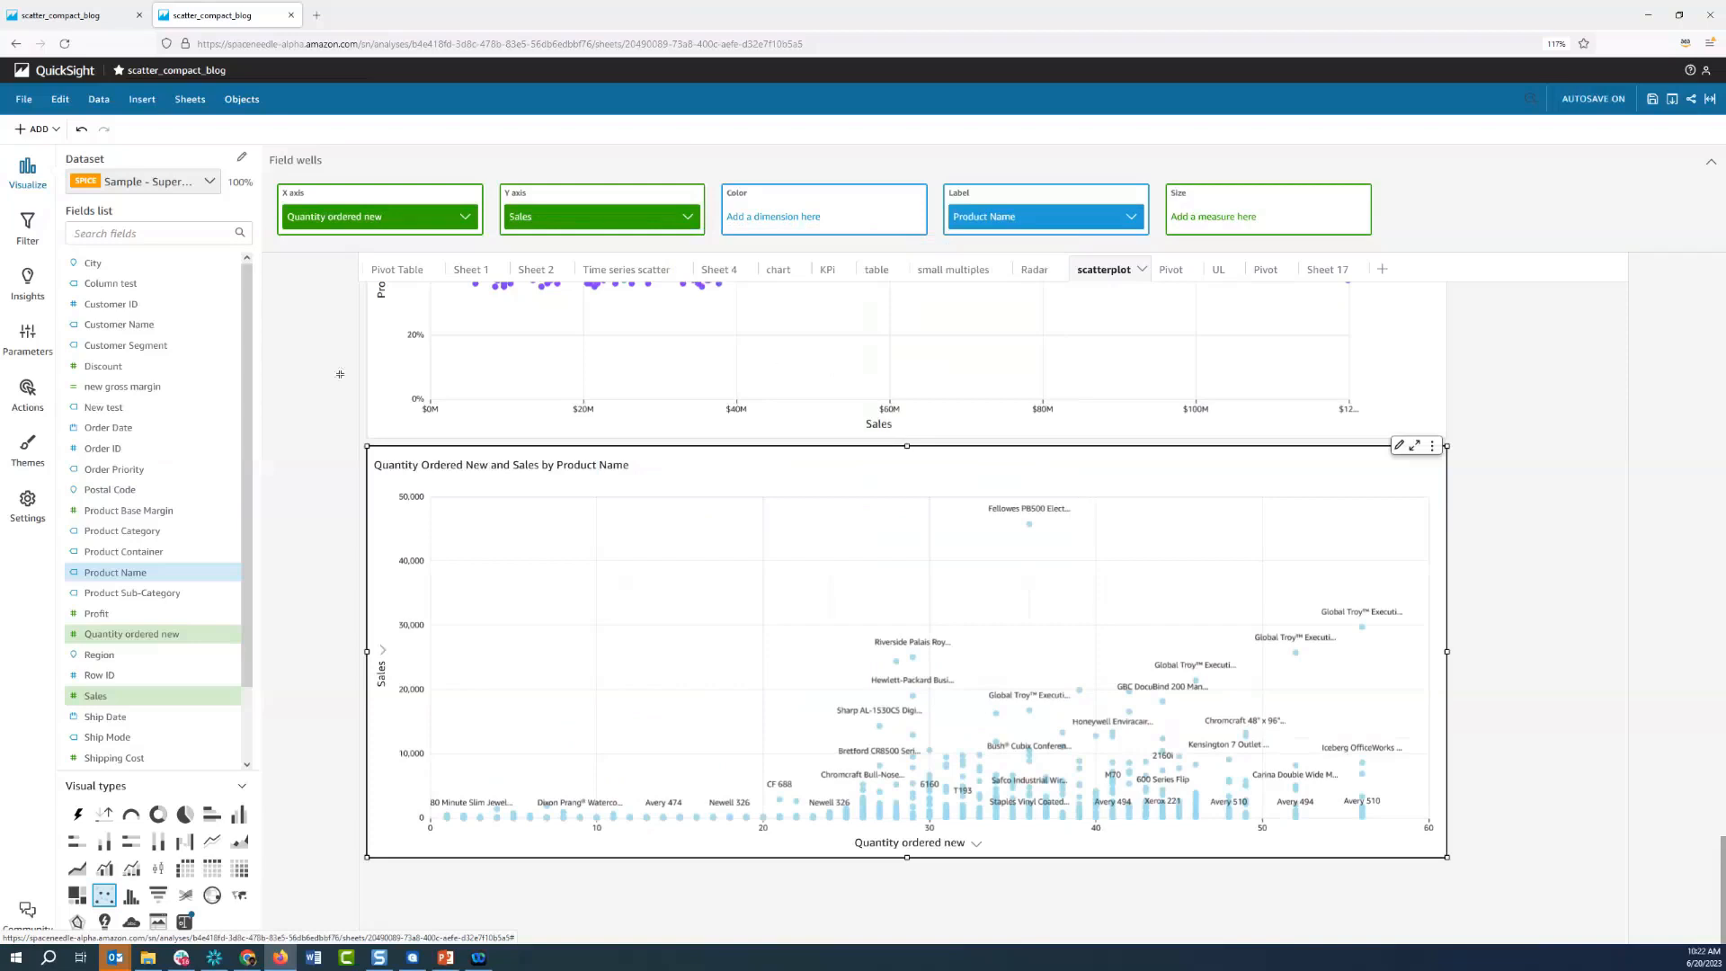
Color the scatter plot's points by Product Category and widen the legend to fit the full category names
{"action": "left_click_drag", "start_coordinate": [151, 530], "coordinate": [277, 429]}
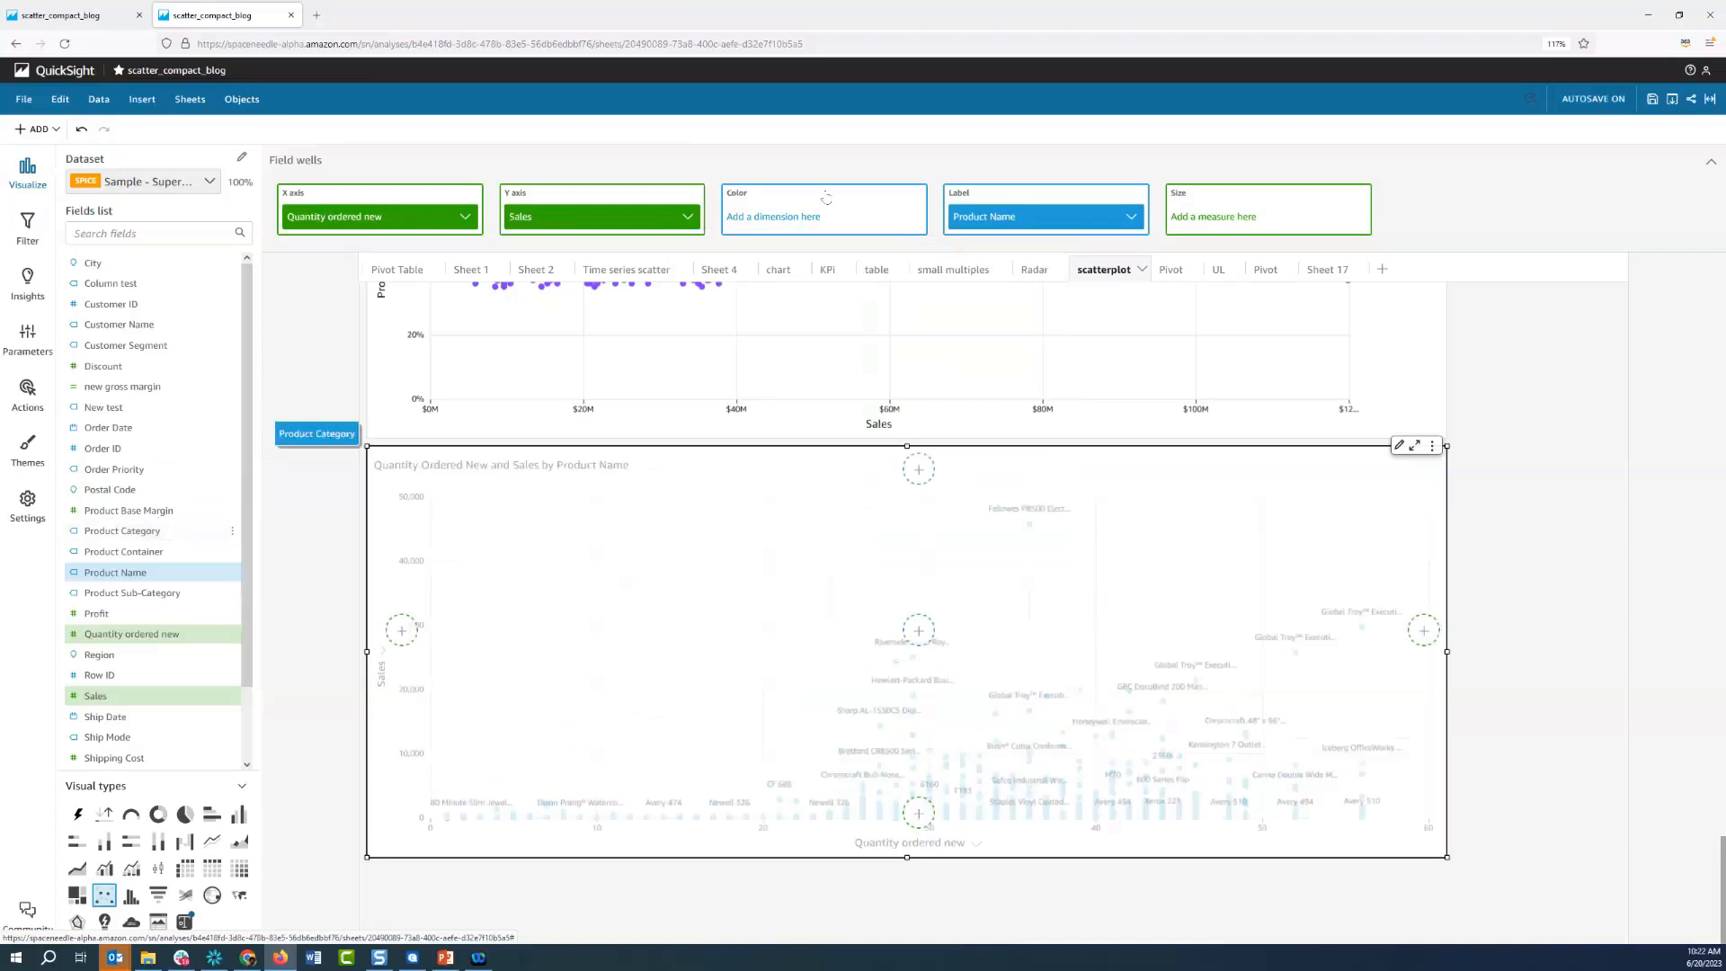
{"action": "mouse_move", "coordinate": [827, 198]}
{"action": "left_mouse_down"}
{"action": "mouse_move", "coordinate": [823, 178]}
{"action": "mouse_move", "coordinate": [826, 219]}
{"action": "left_mouse_up"}
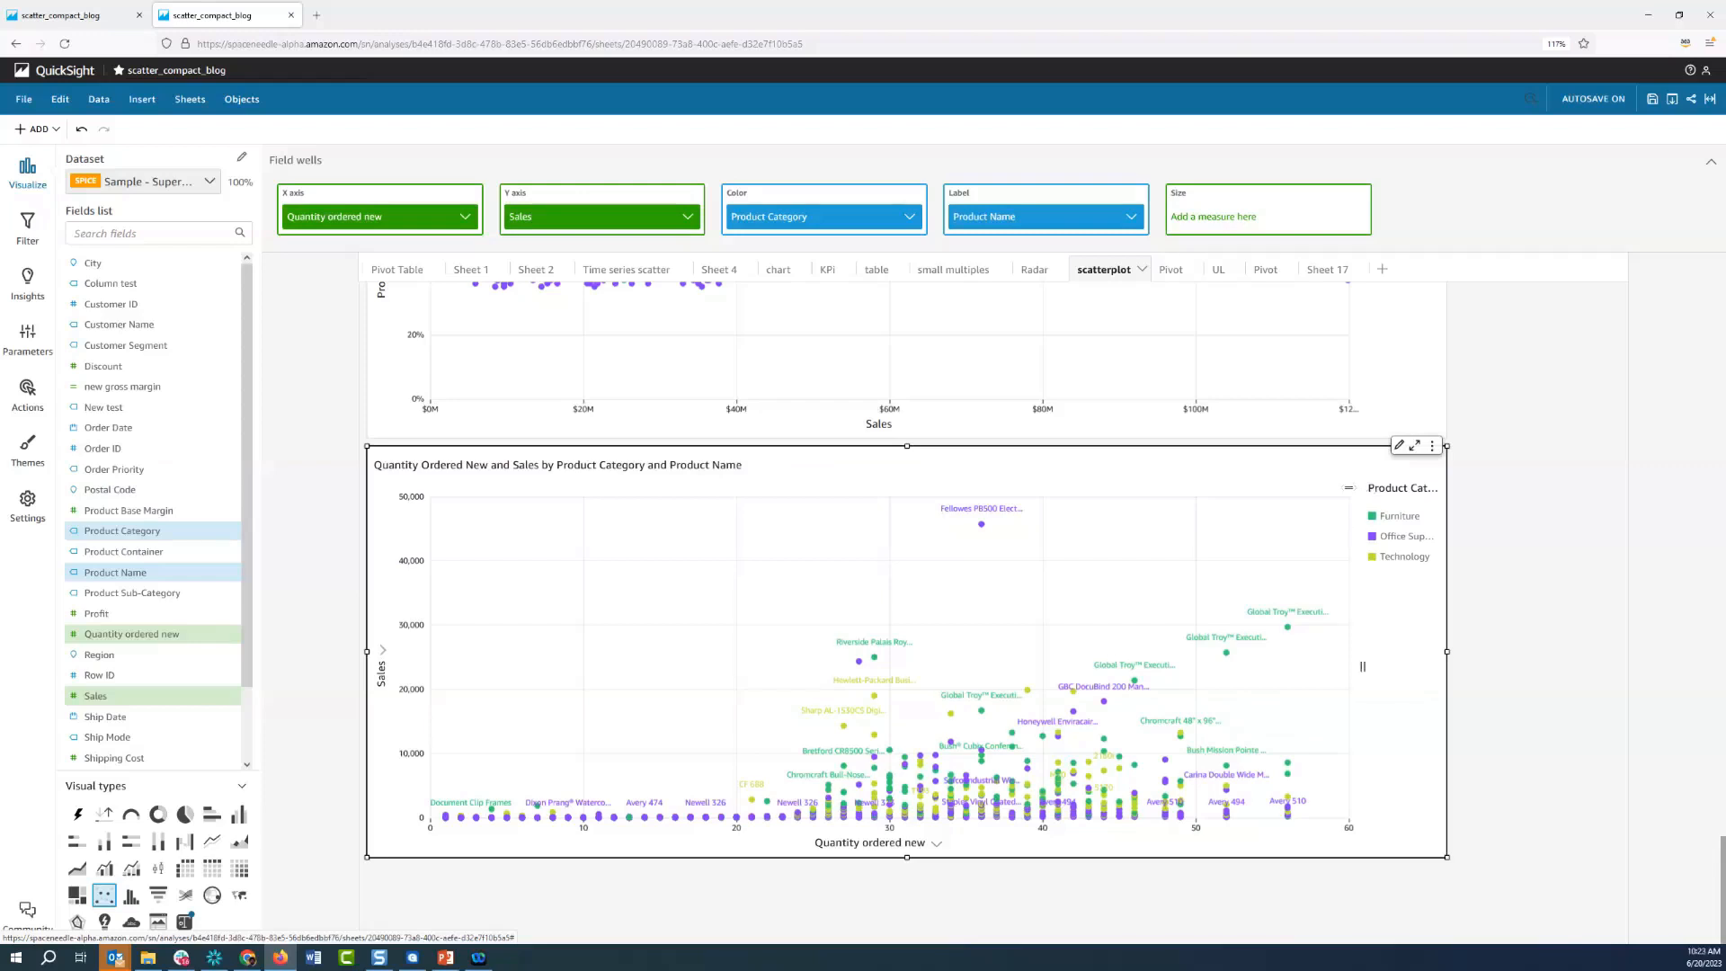
{"action": "left_click_drag", "start_coordinate": [1363, 489], "coordinate": [1343, 489]}
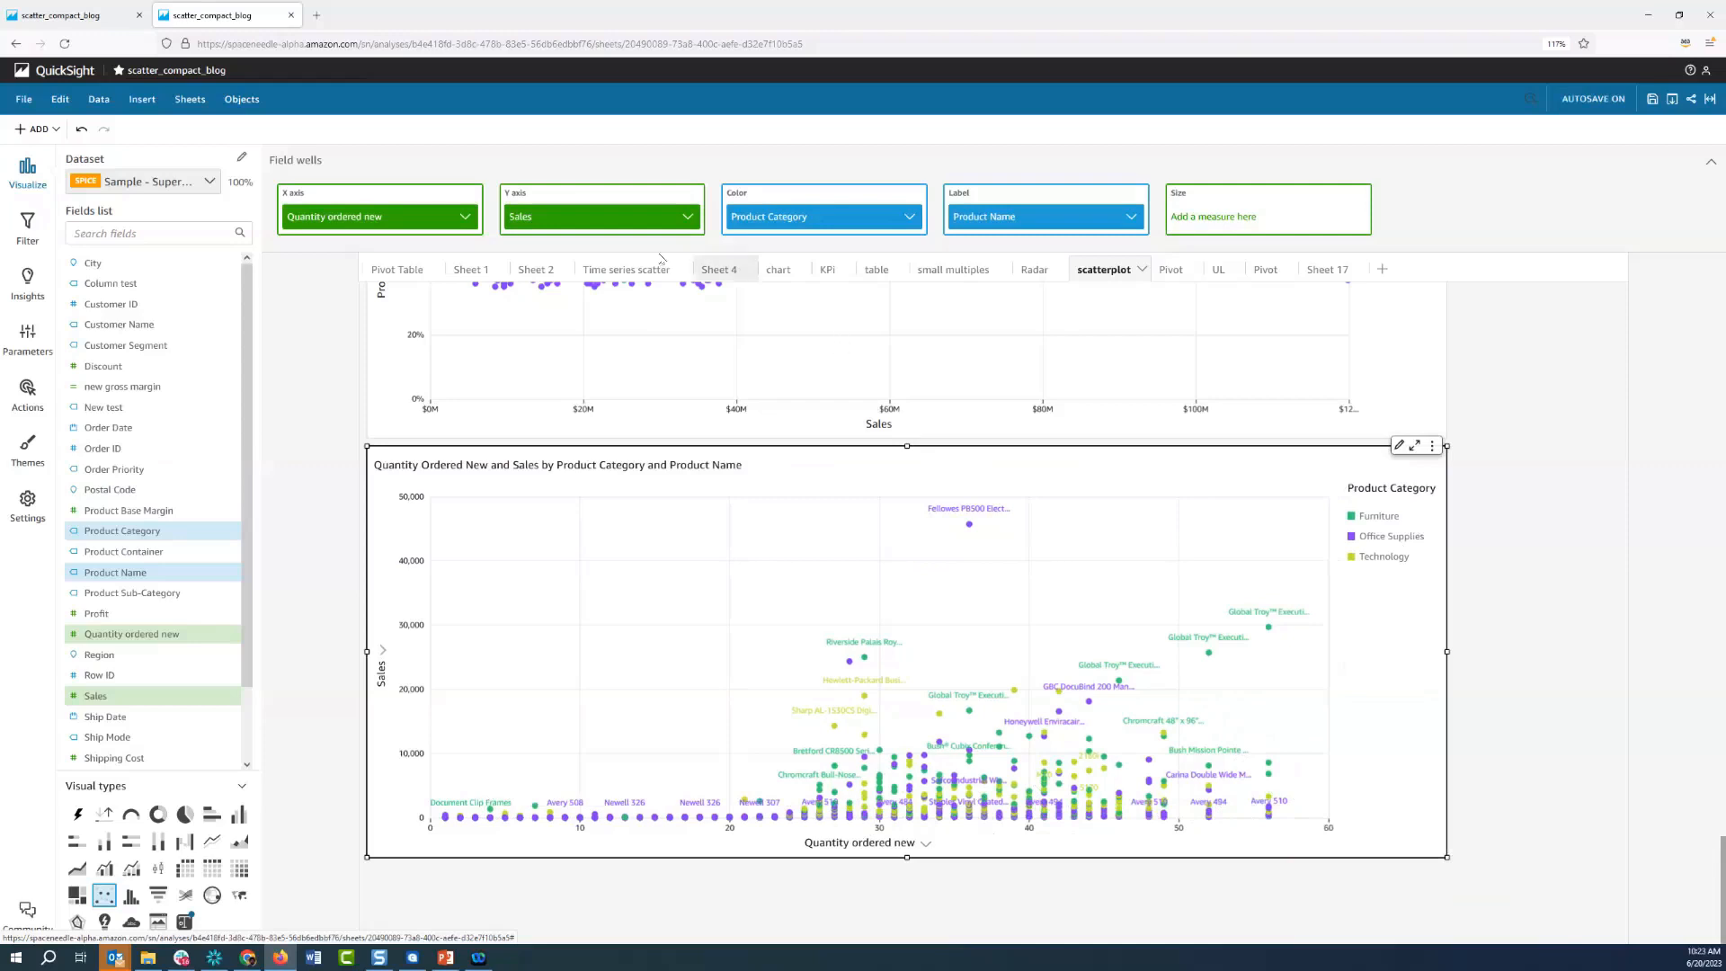
Remove Product Name from the scatter plot's label and set the Sales aggregation to Average
{"action": "left_click", "coordinate": [1135, 219]}
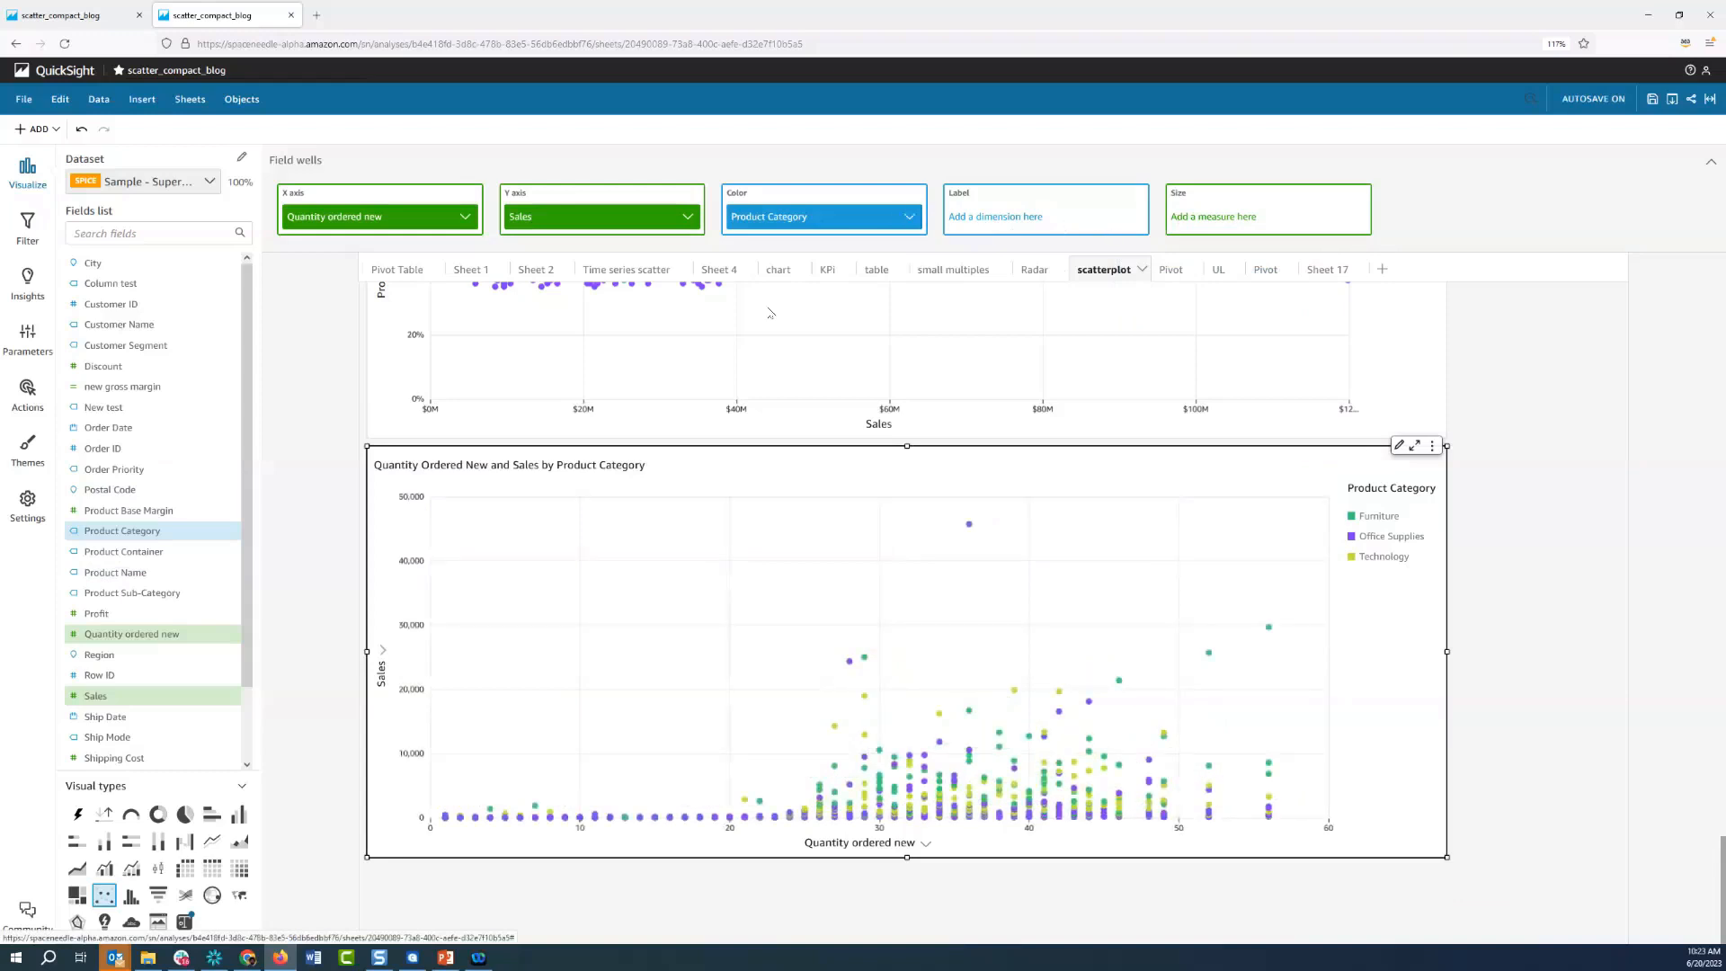
{"action": "left_click", "coordinate": [688, 224]}
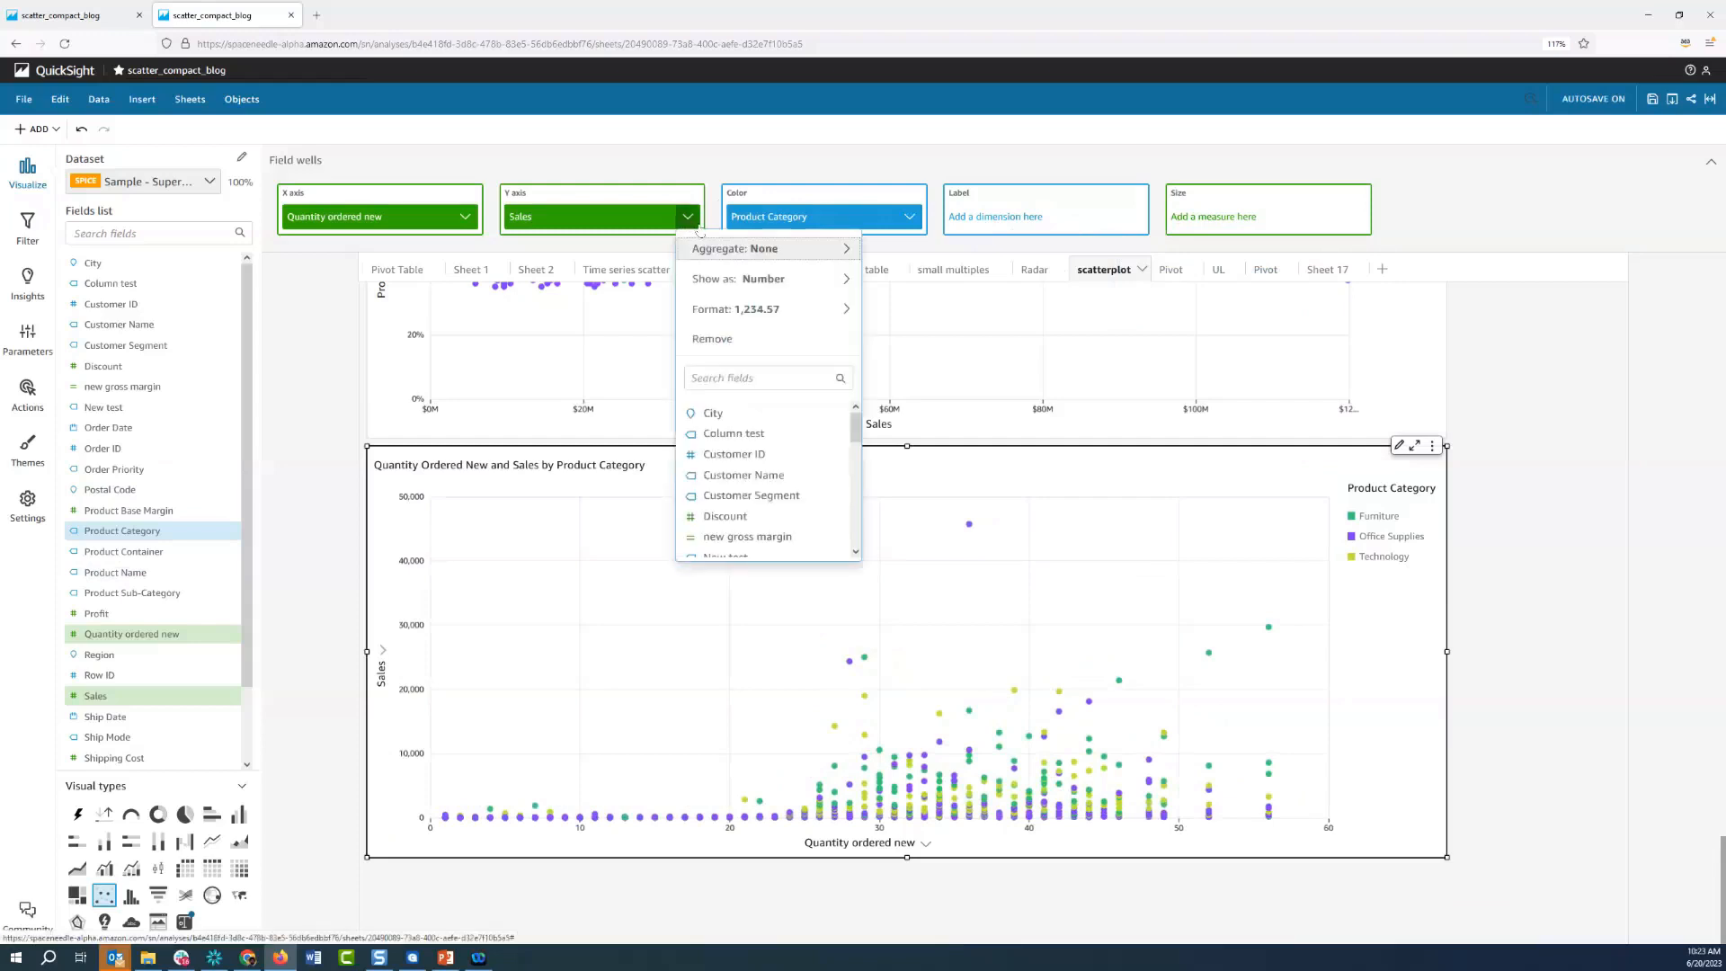
{"action": "mouse_move", "coordinate": [773, 249]}
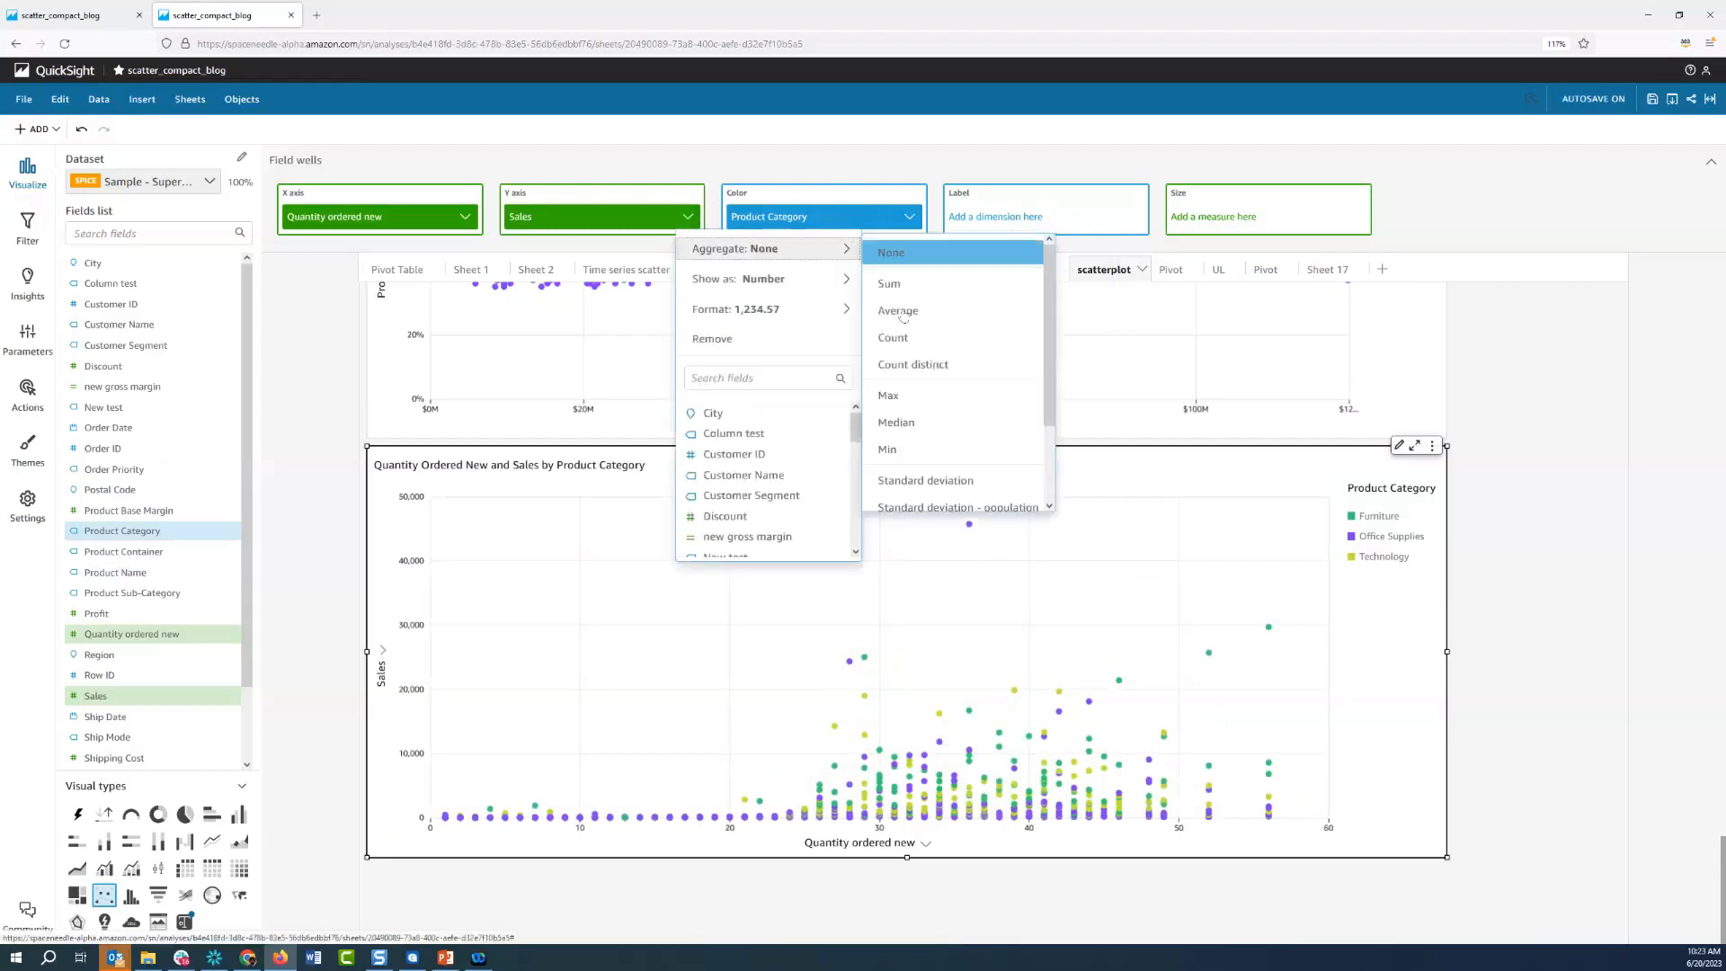
{"action": "left_click", "coordinate": [904, 310]}
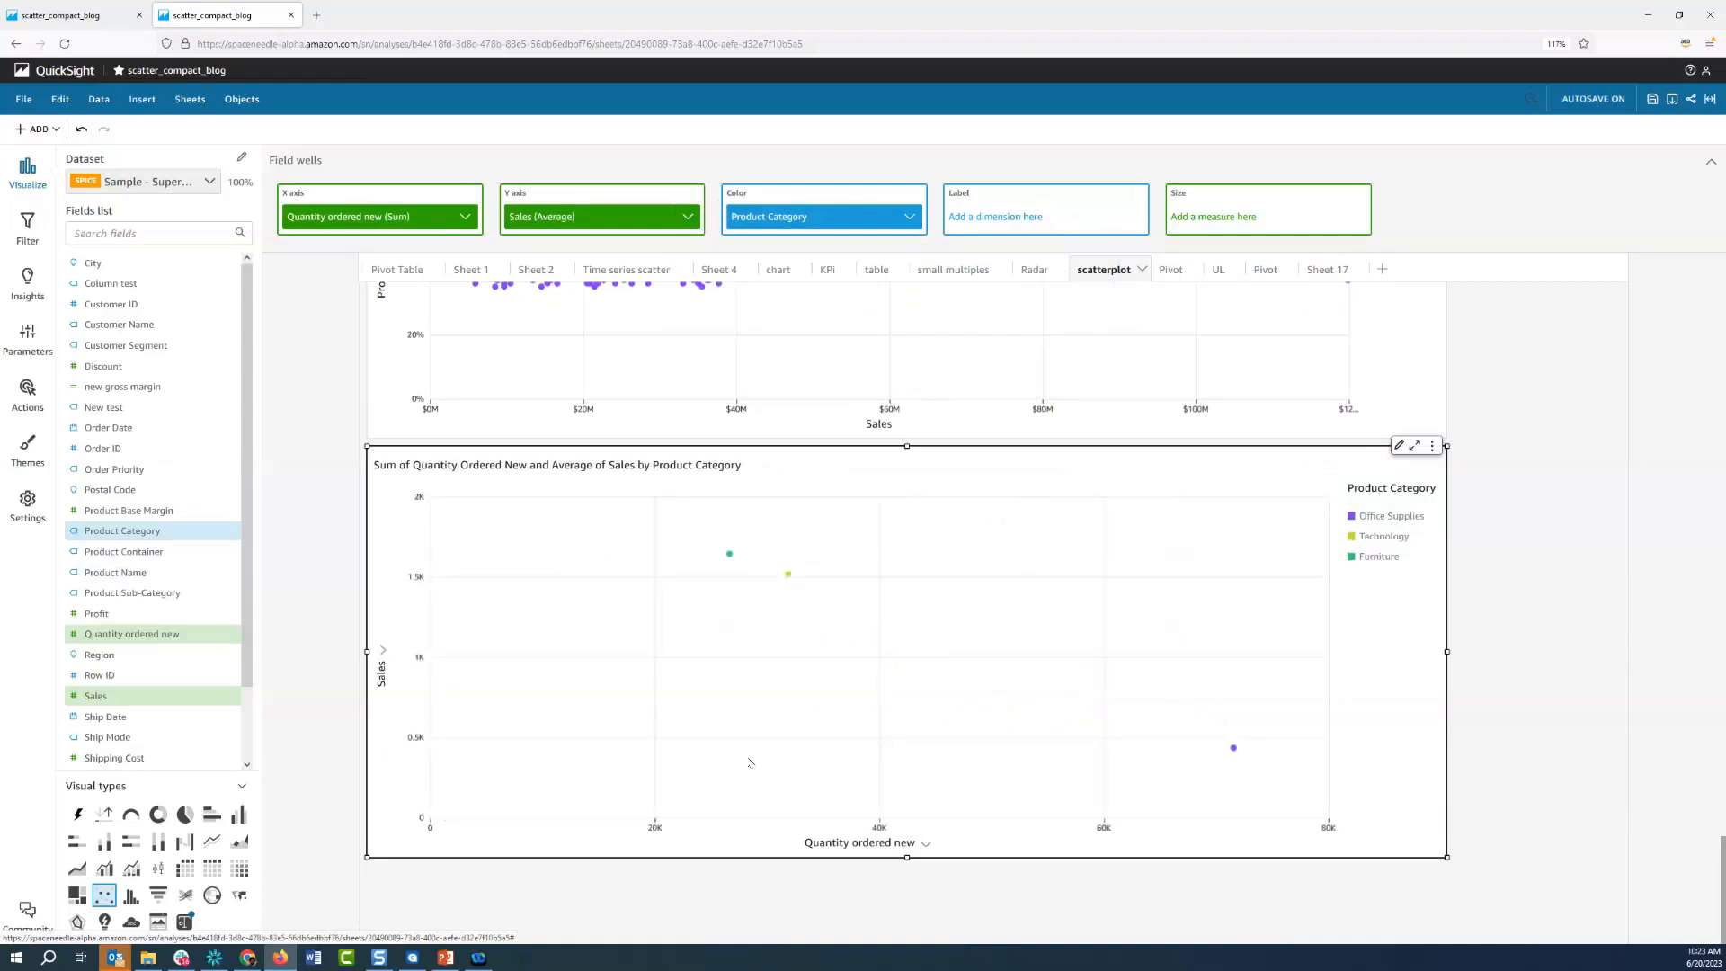
Inspect the aggregated category points and label the scatter plot by Product Sub-Category
{"action": "mouse_move", "coordinate": [1233, 758]}
{"action": "mouse_move", "coordinate": [720, 293]}
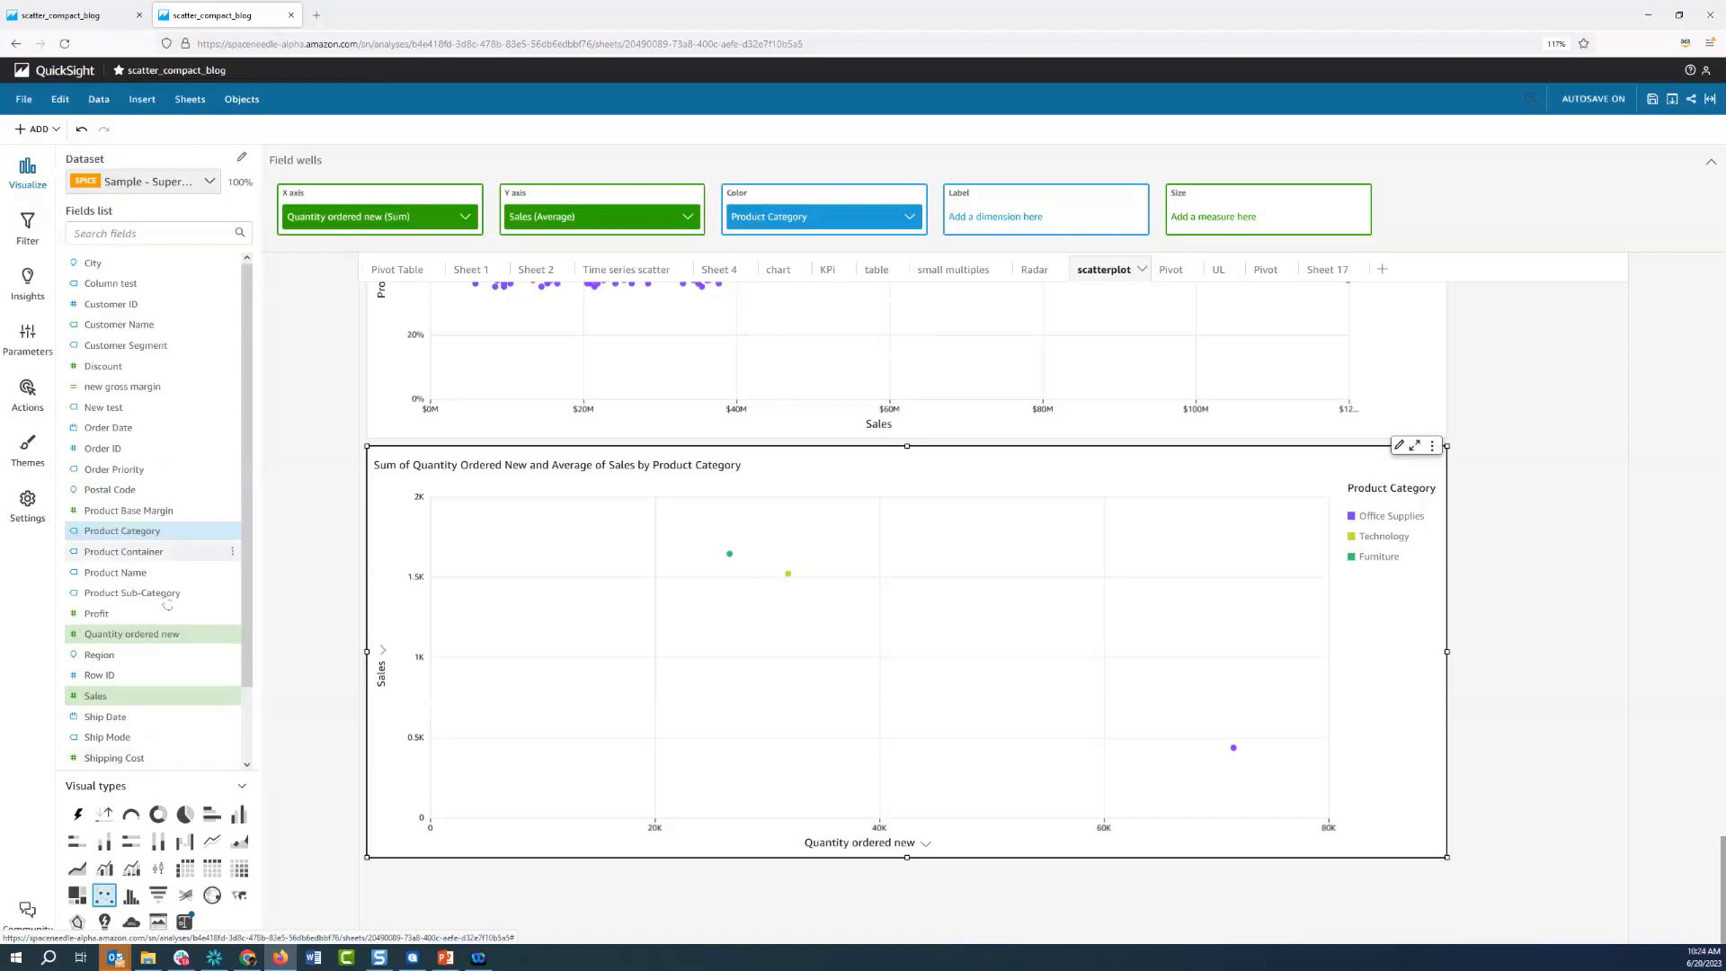
{"action": "left_click_drag", "start_coordinate": [212, 593], "coordinate": [1063, 216]}
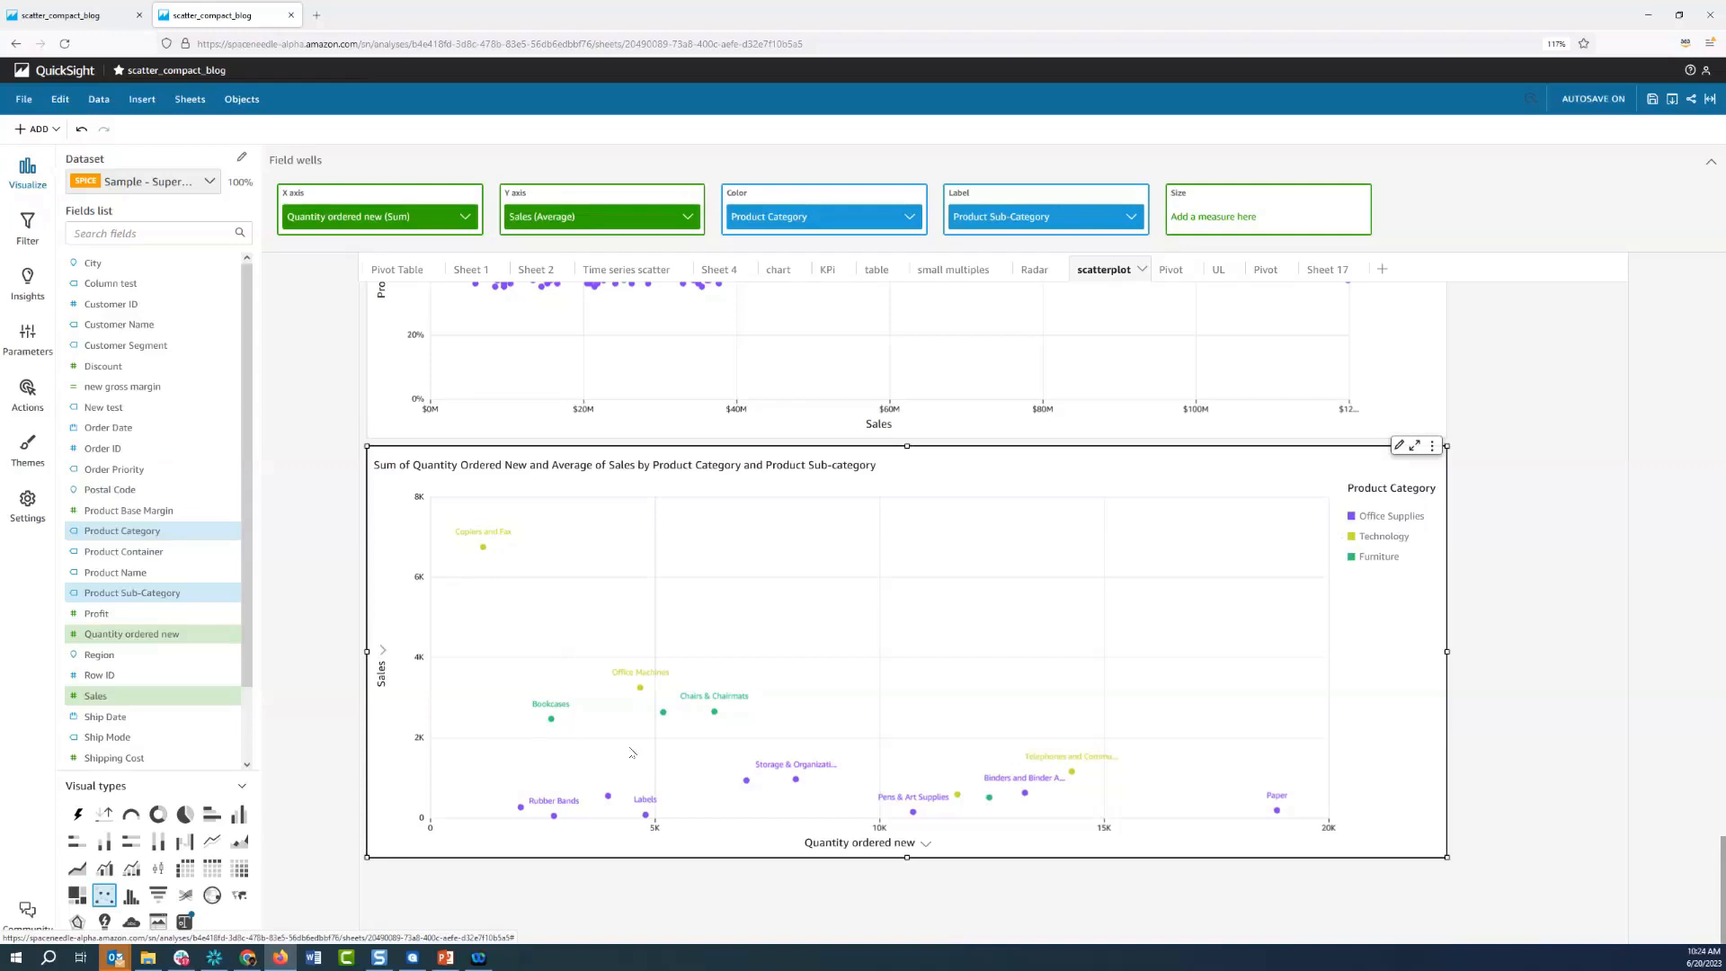
{"action": "mouse_move", "coordinate": [641, 690]}
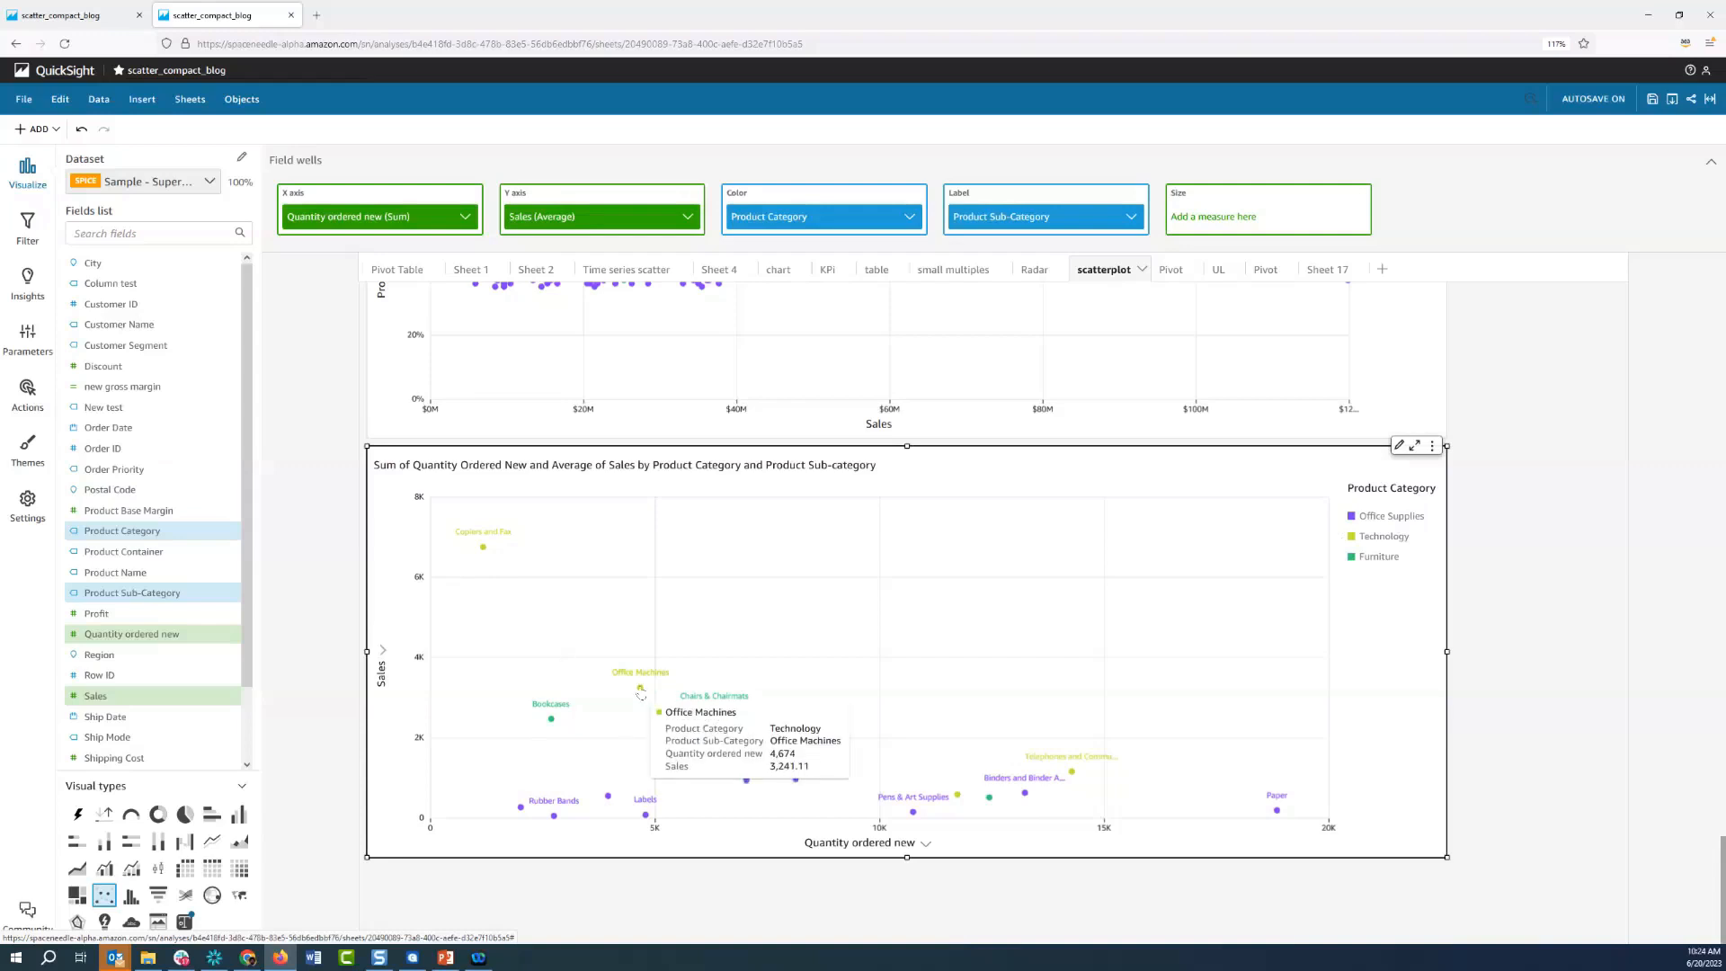
Format the scatter plot's data labels to show the metric, use a black font and sit below the points
{"action": "left_click", "coordinate": [1399, 447]}
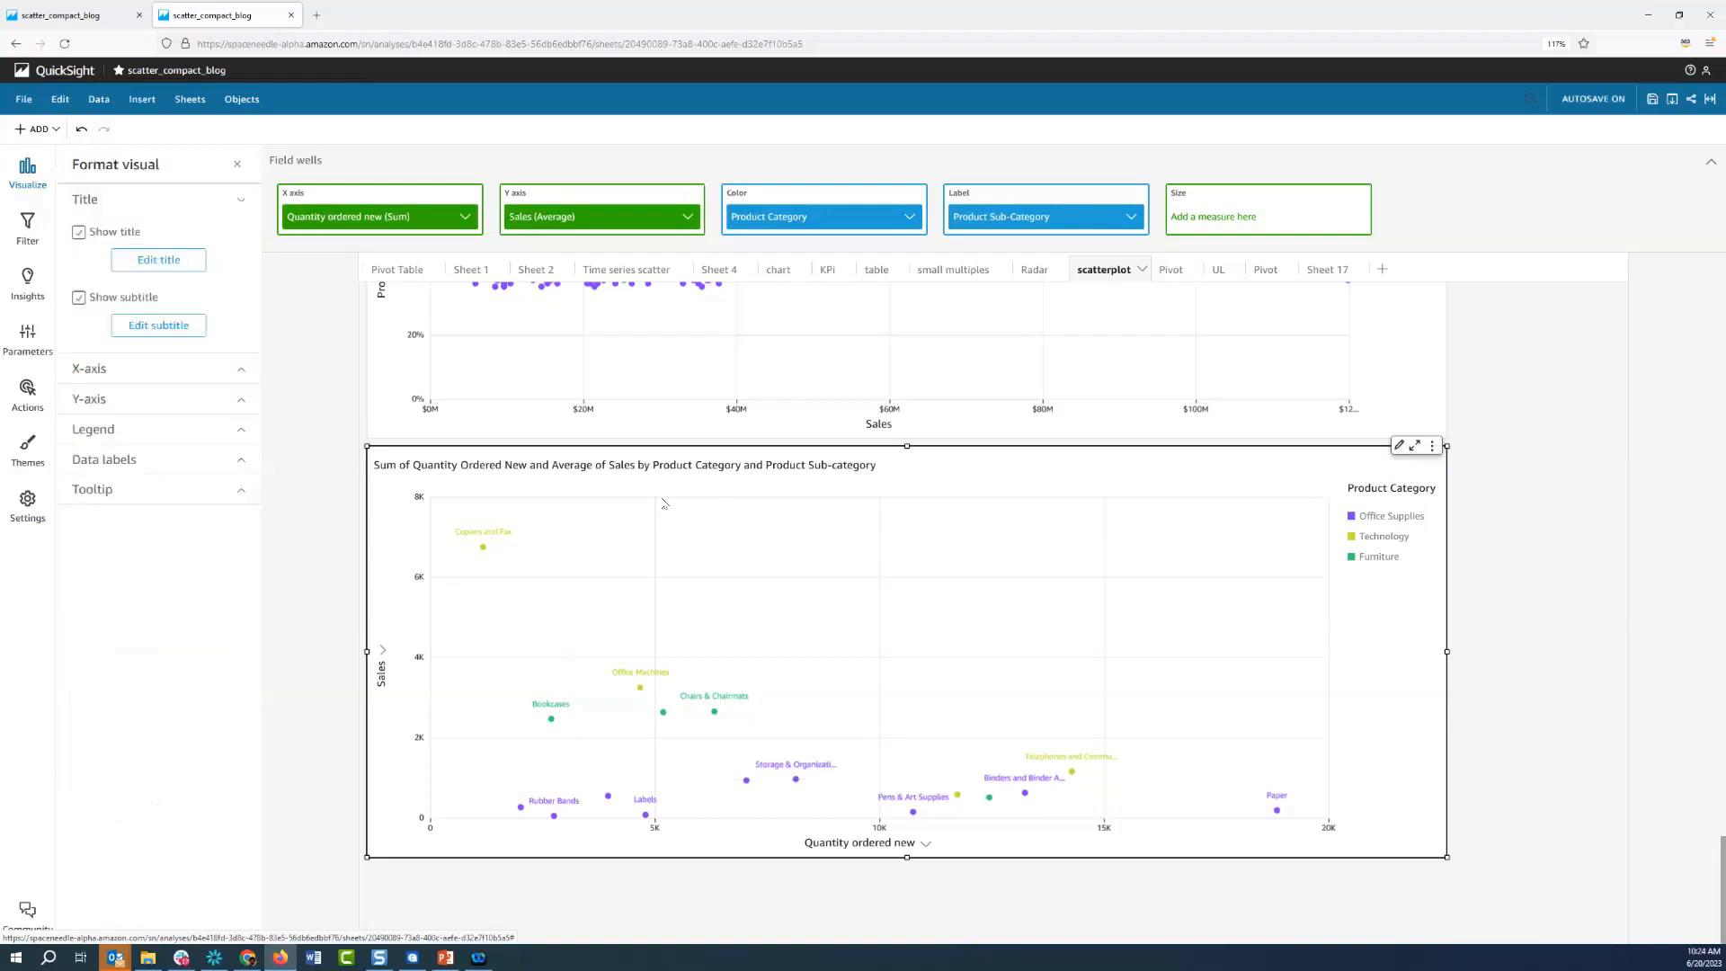
{"action": "left_click", "coordinate": [170, 462]}
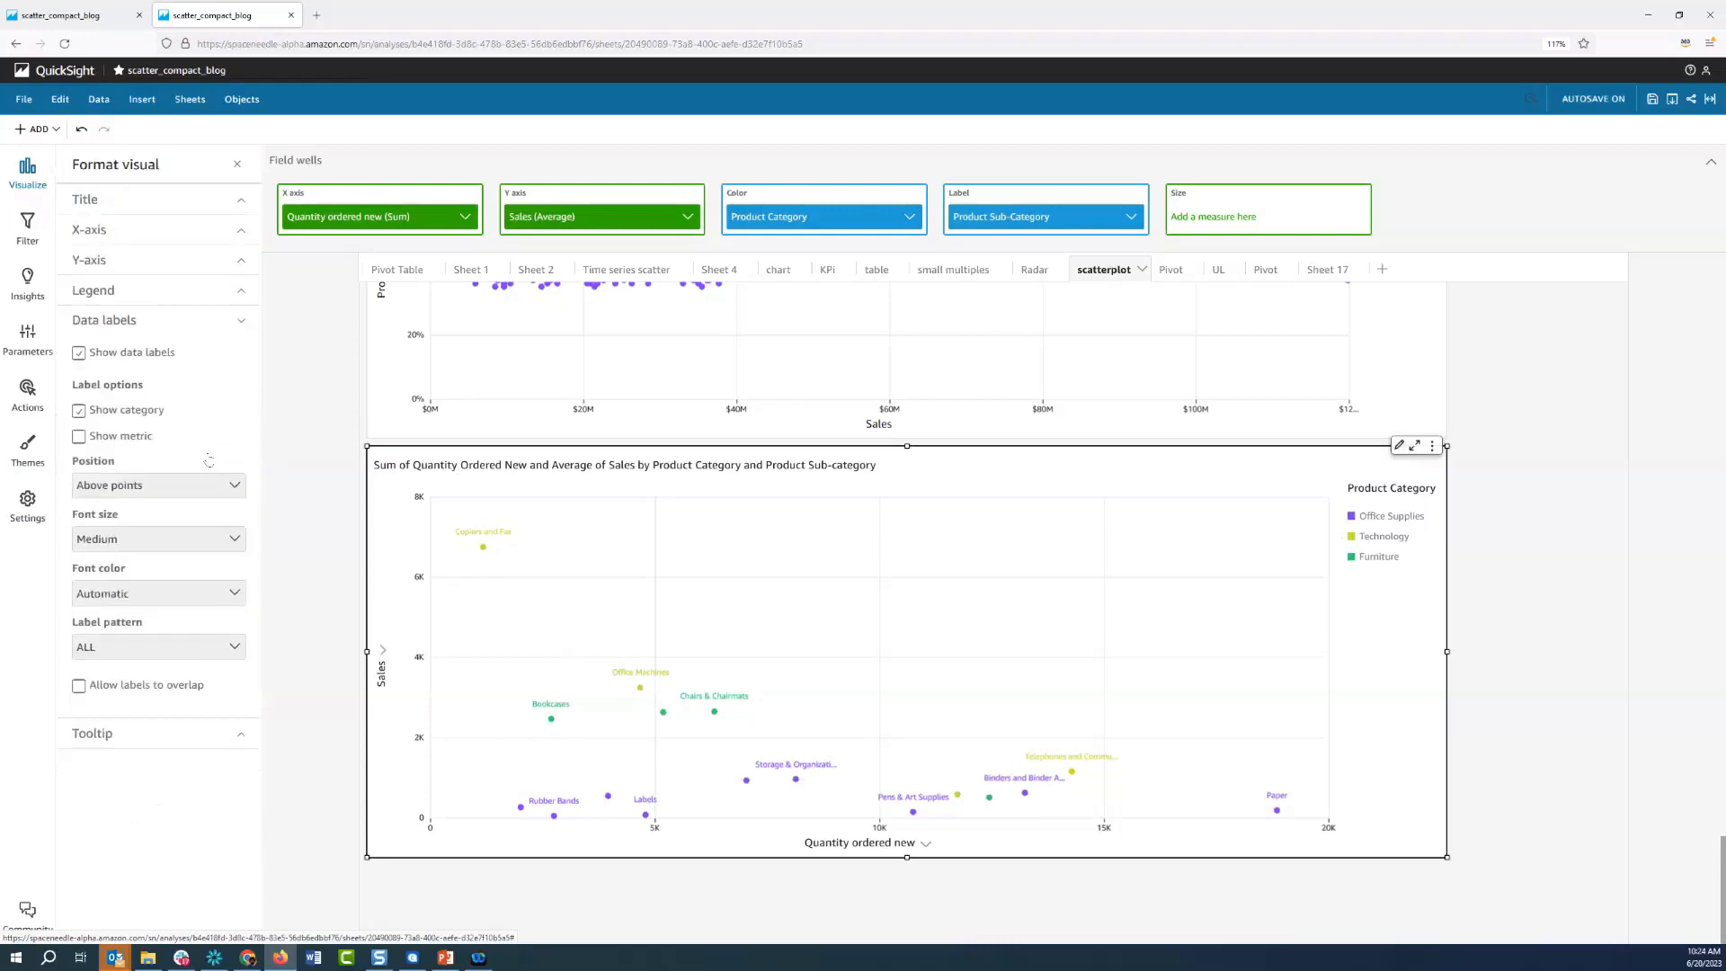
{"action": "left_click", "coordinate": [129, 439]}
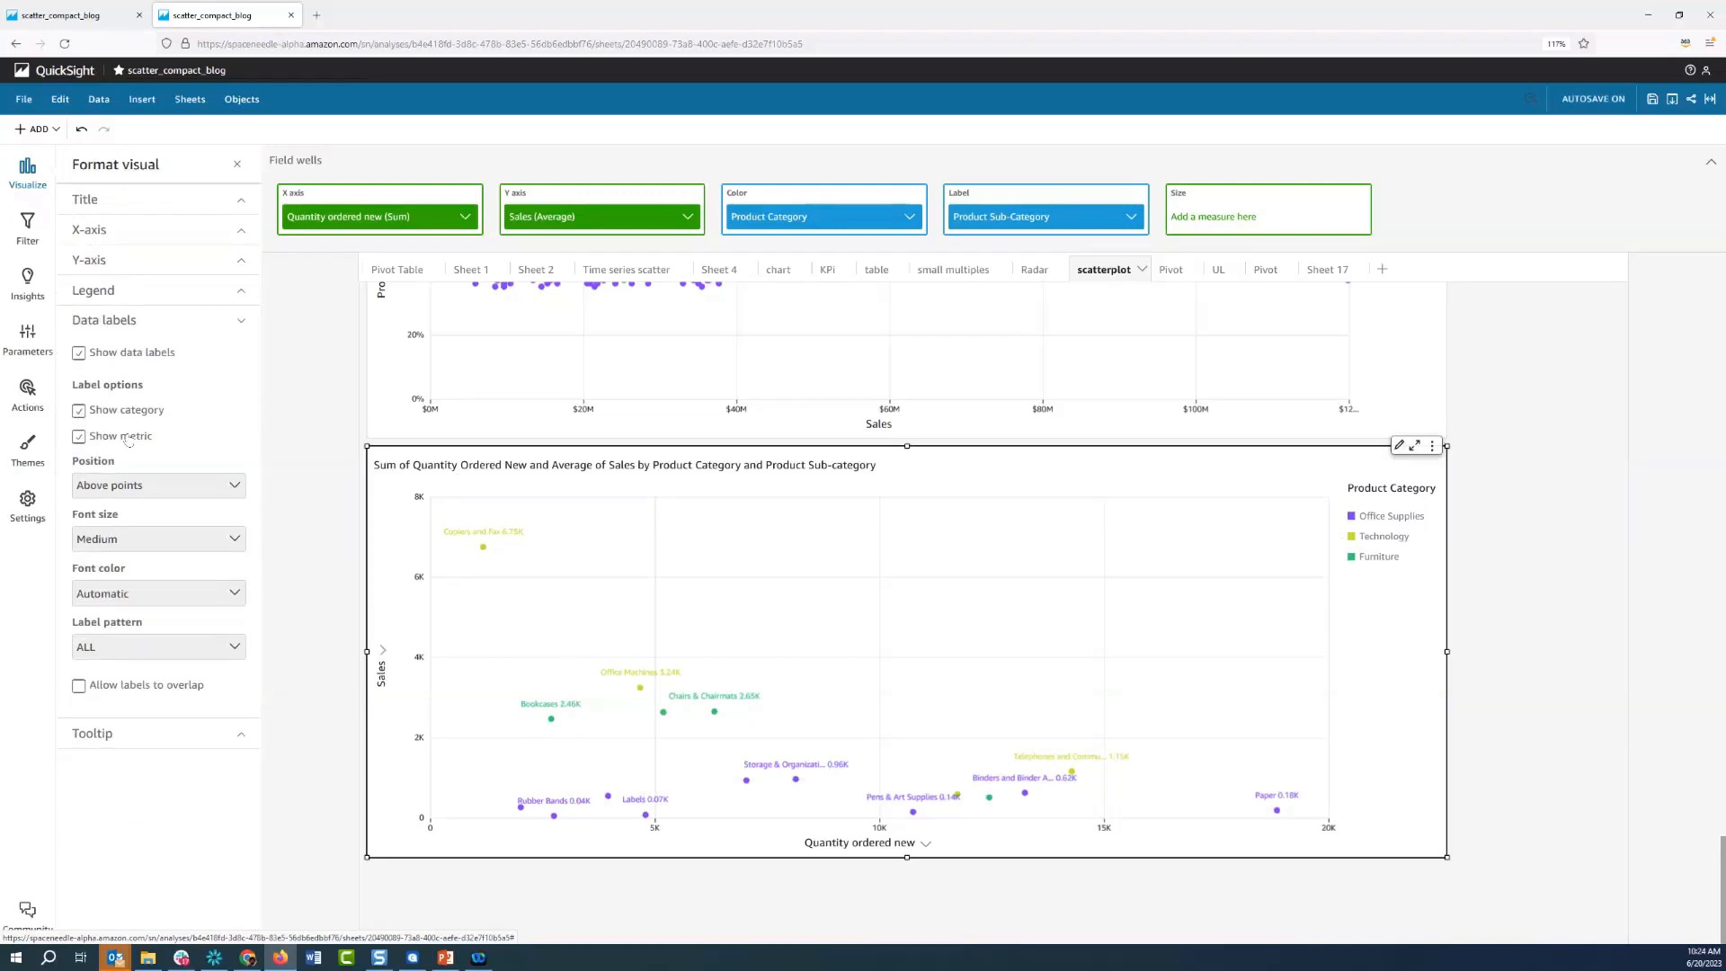
{"action": "left_click", "coordinate": [148, 594]}
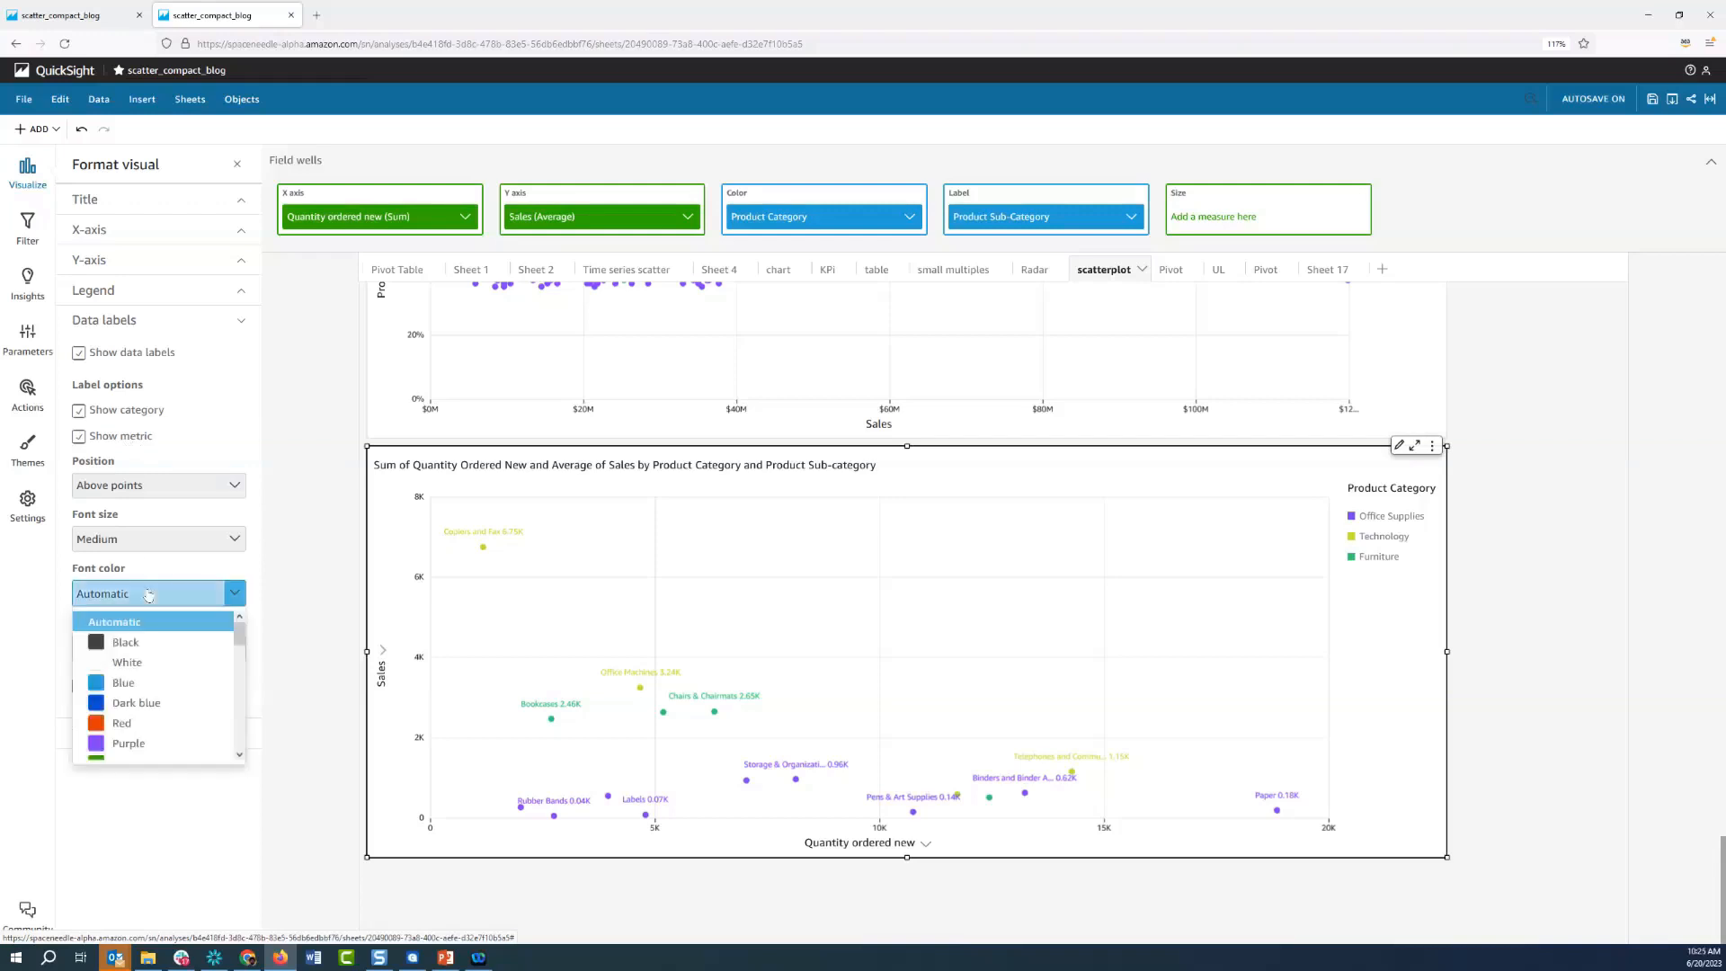
{"action": "left_click", "coordinate": [126, 642]}
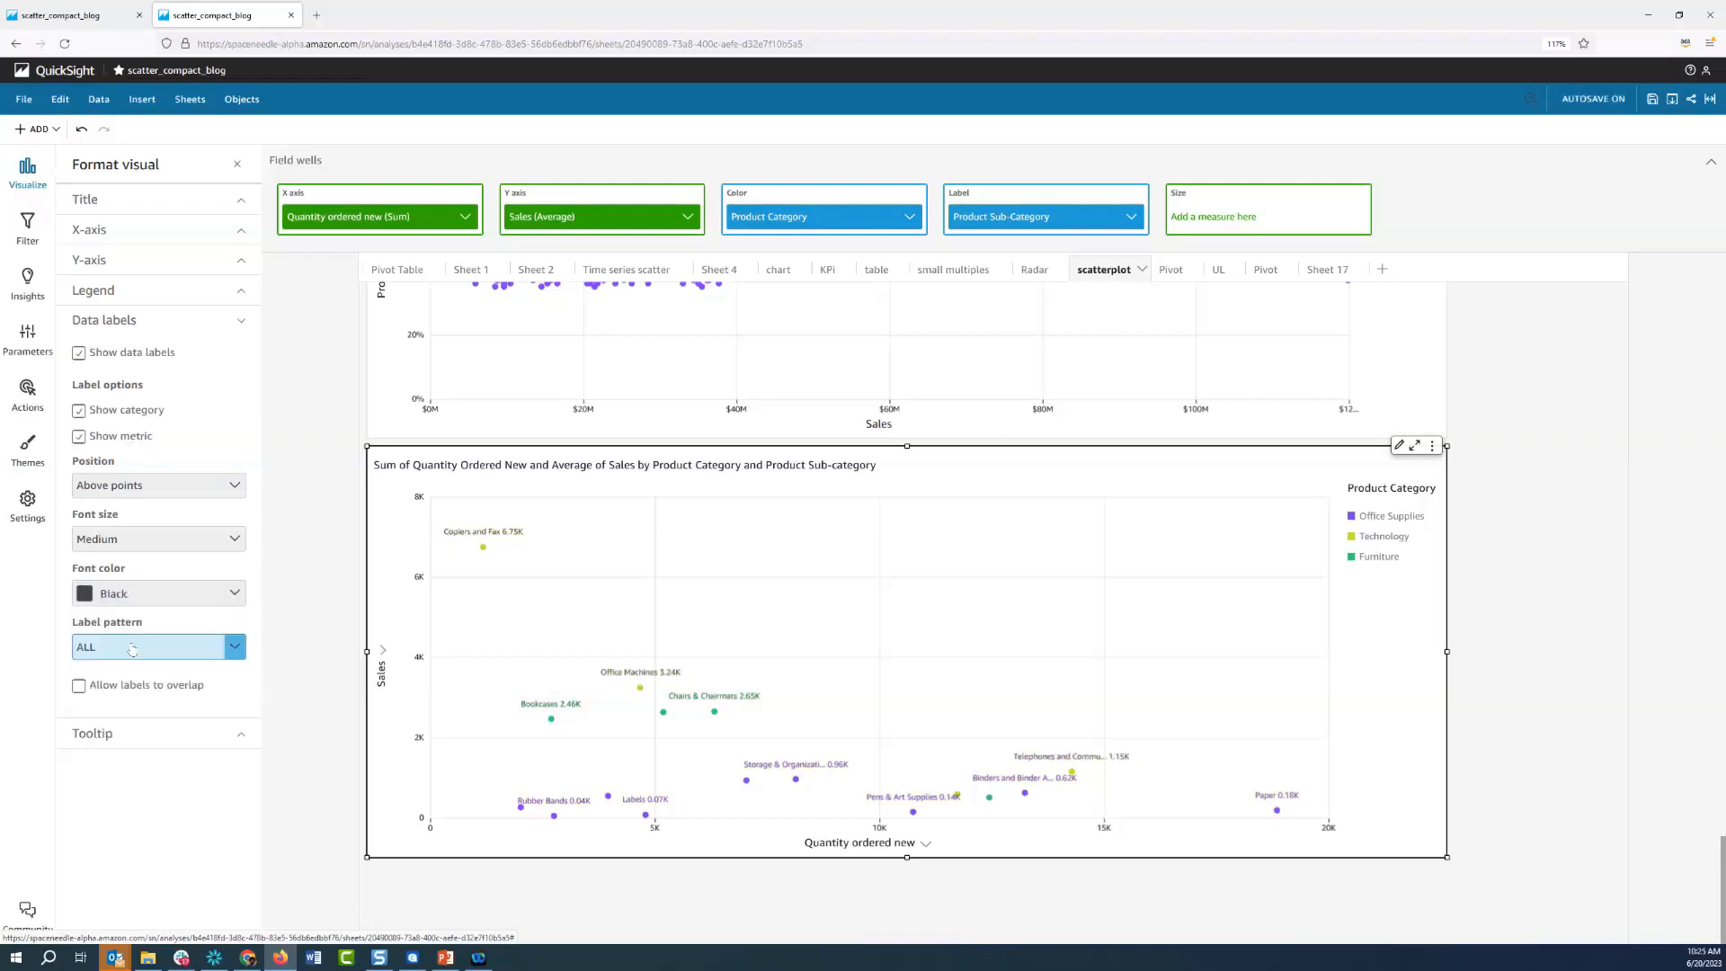
{"action": "left_click", "coordinate": [231, 486]}
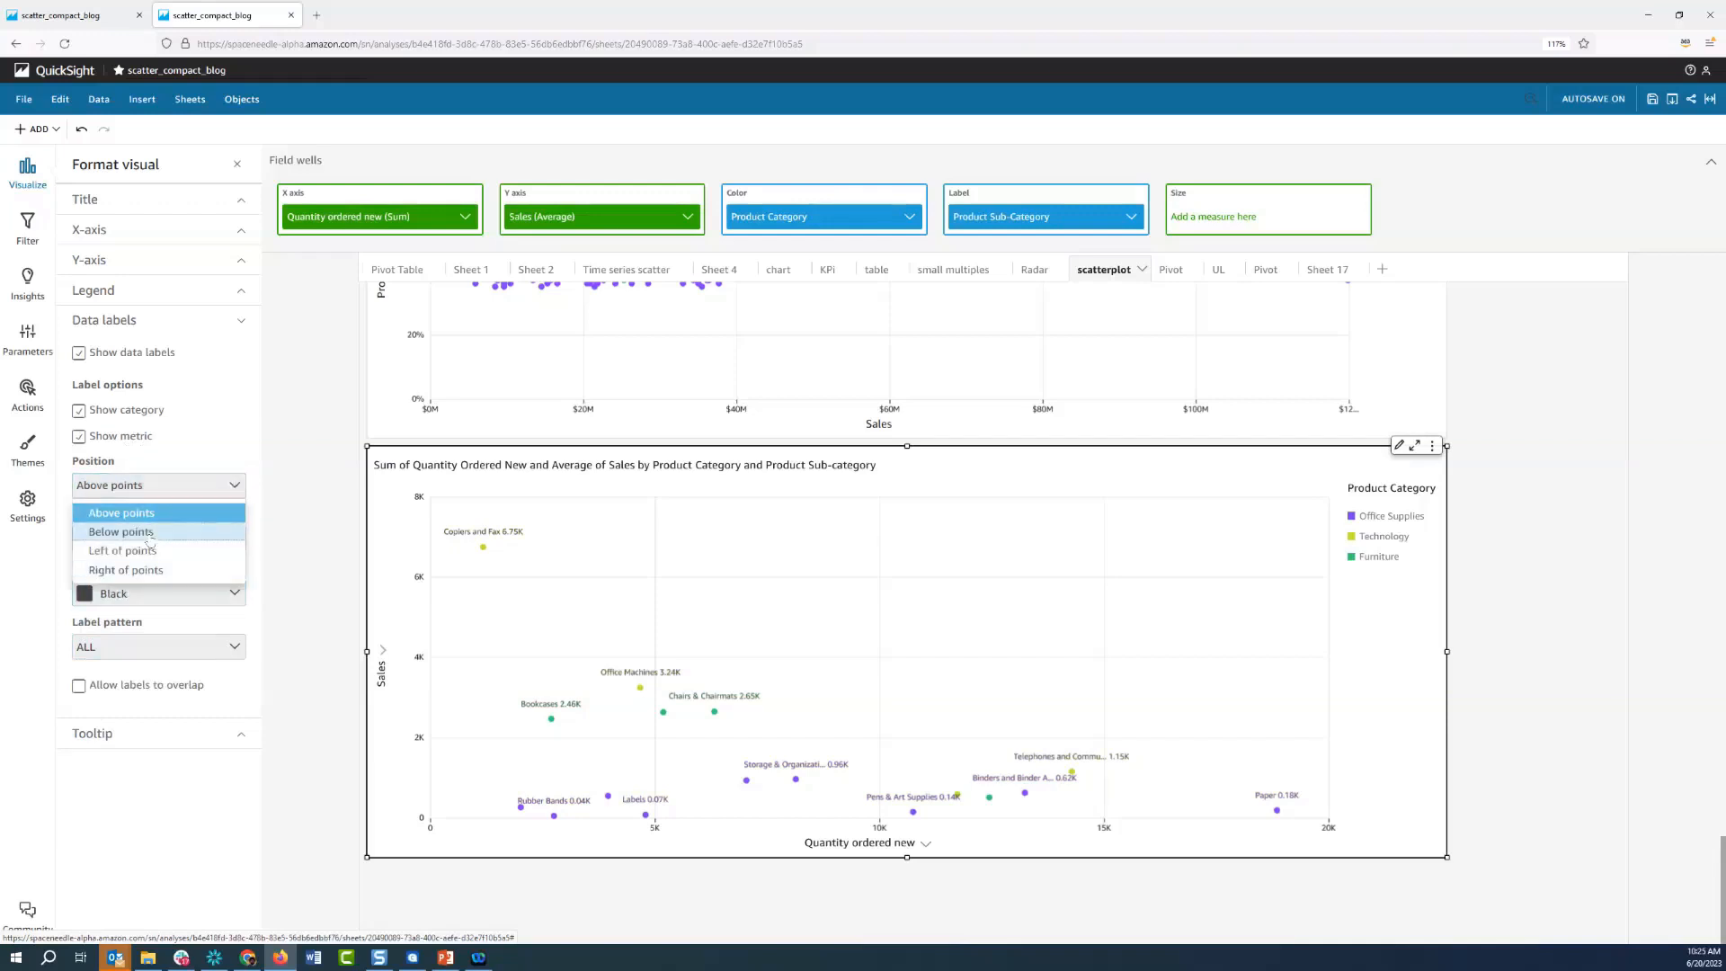
{"action": "left_click", "coordinate": [150, 534]}
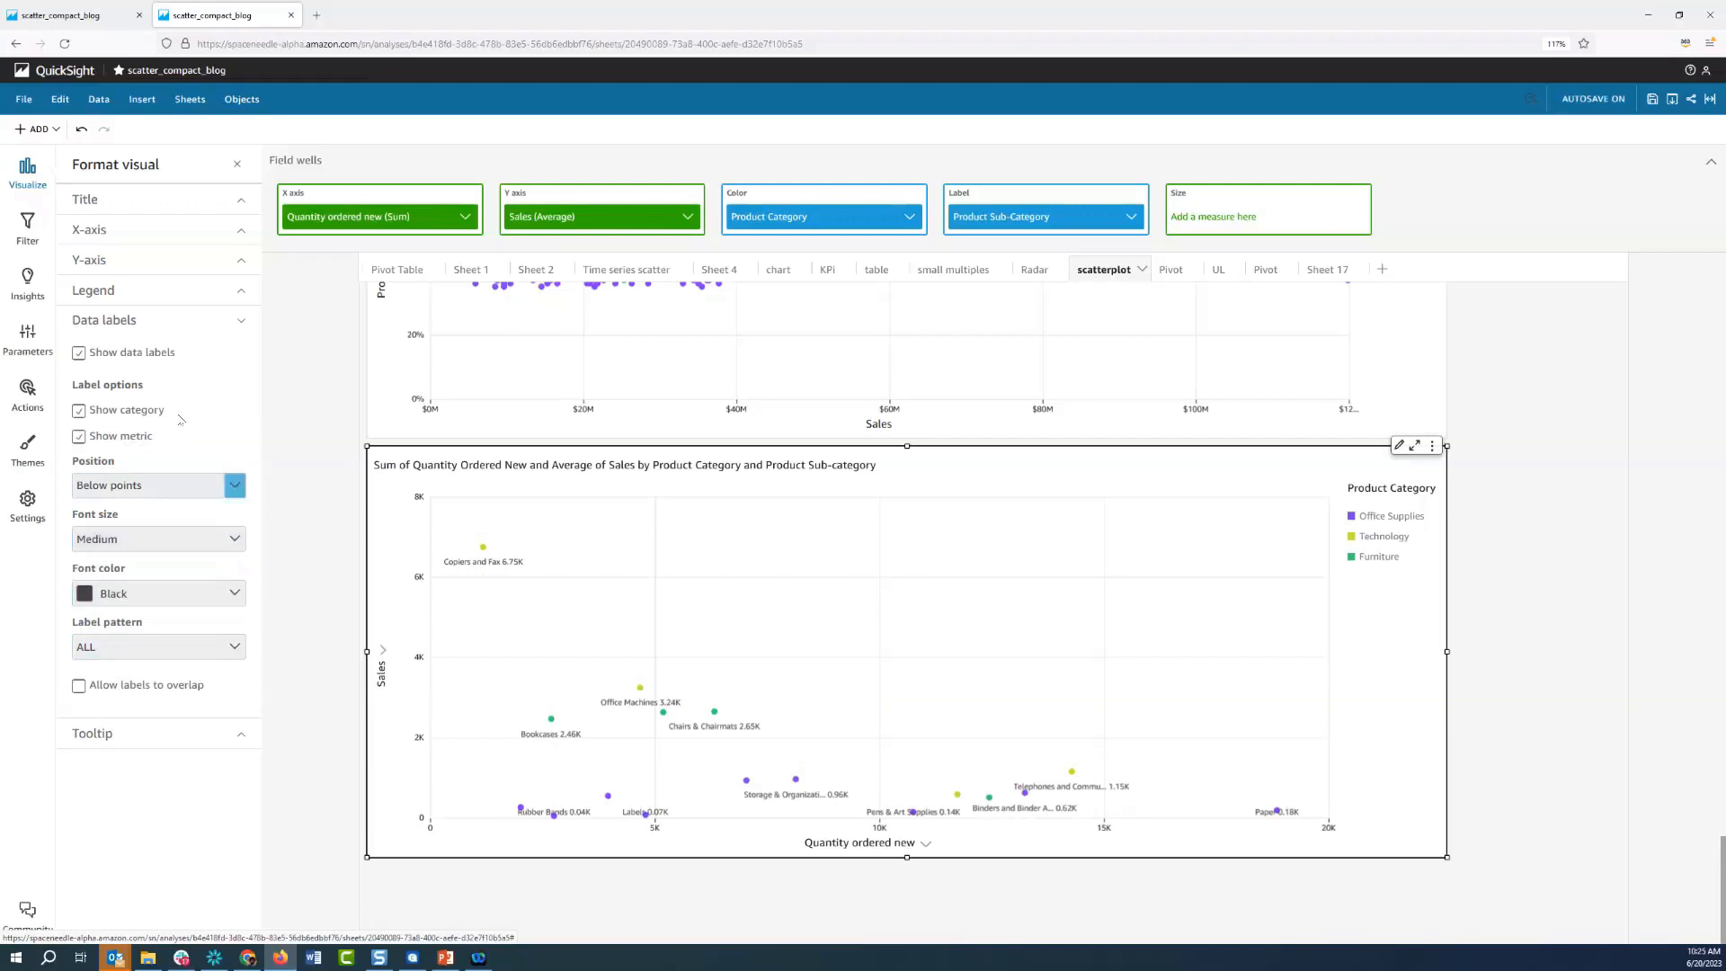
{"action": "left_click", "coordinate": [199, 324]}
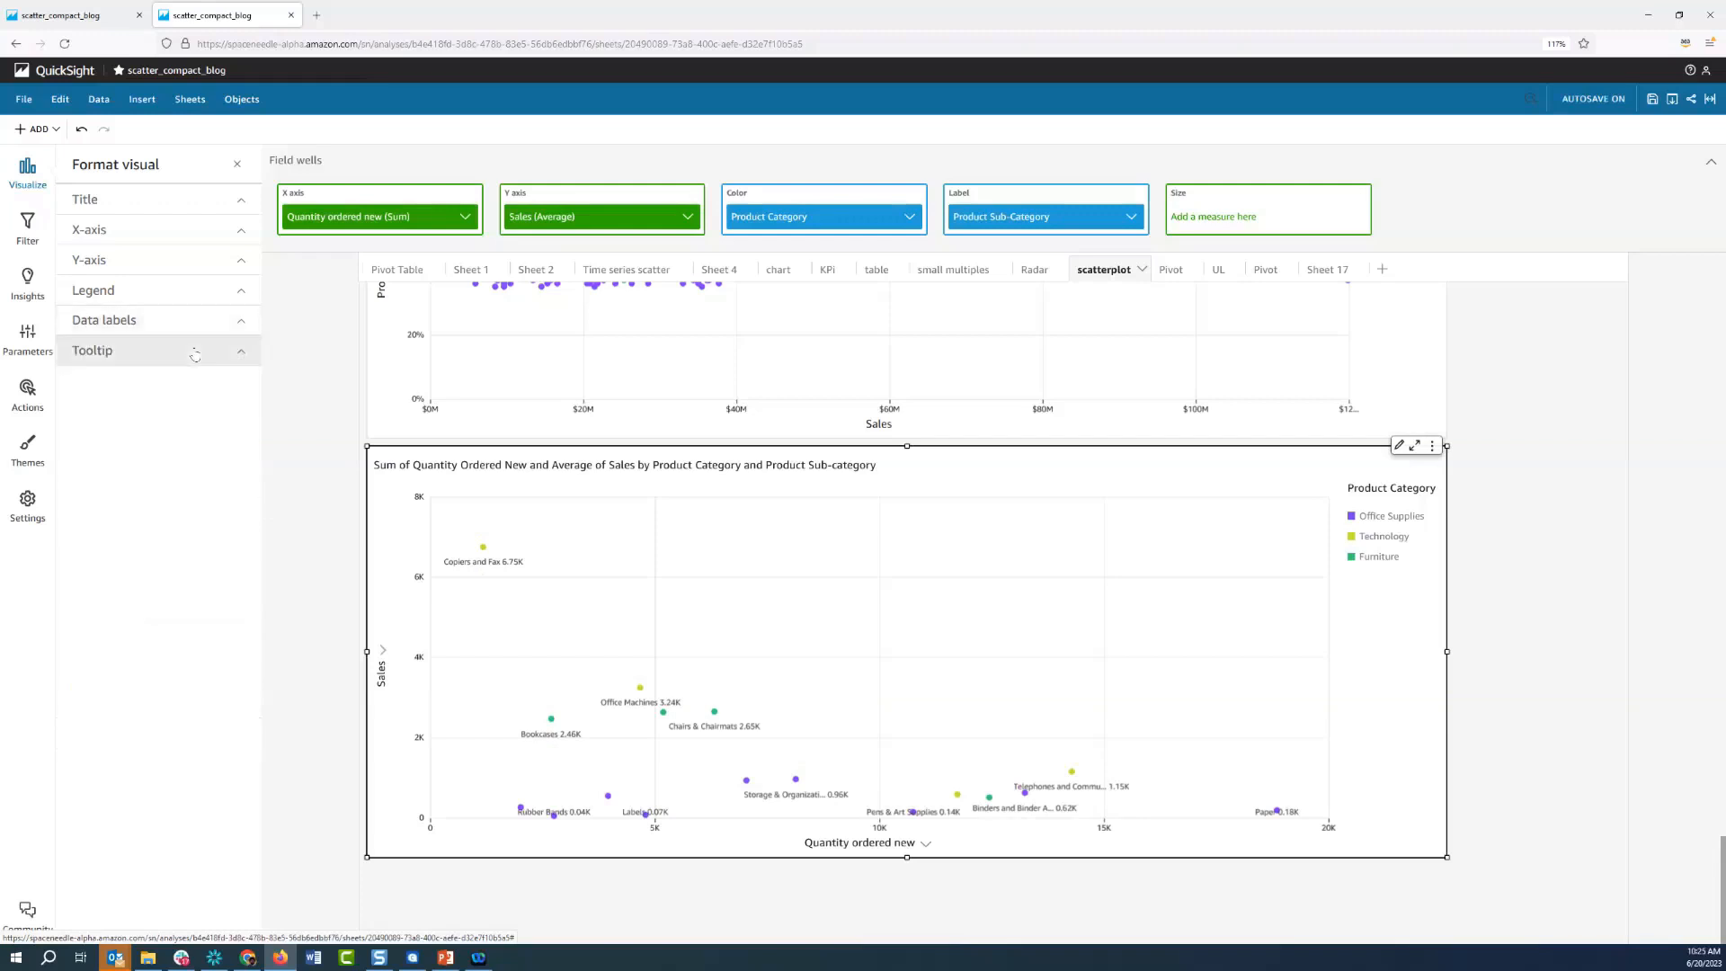
Inspect a point's basic tooltip and set the scatter plot's tooltip type to Detailed tooltip
{"action": "left_click", "coordinate": [195, 352]}
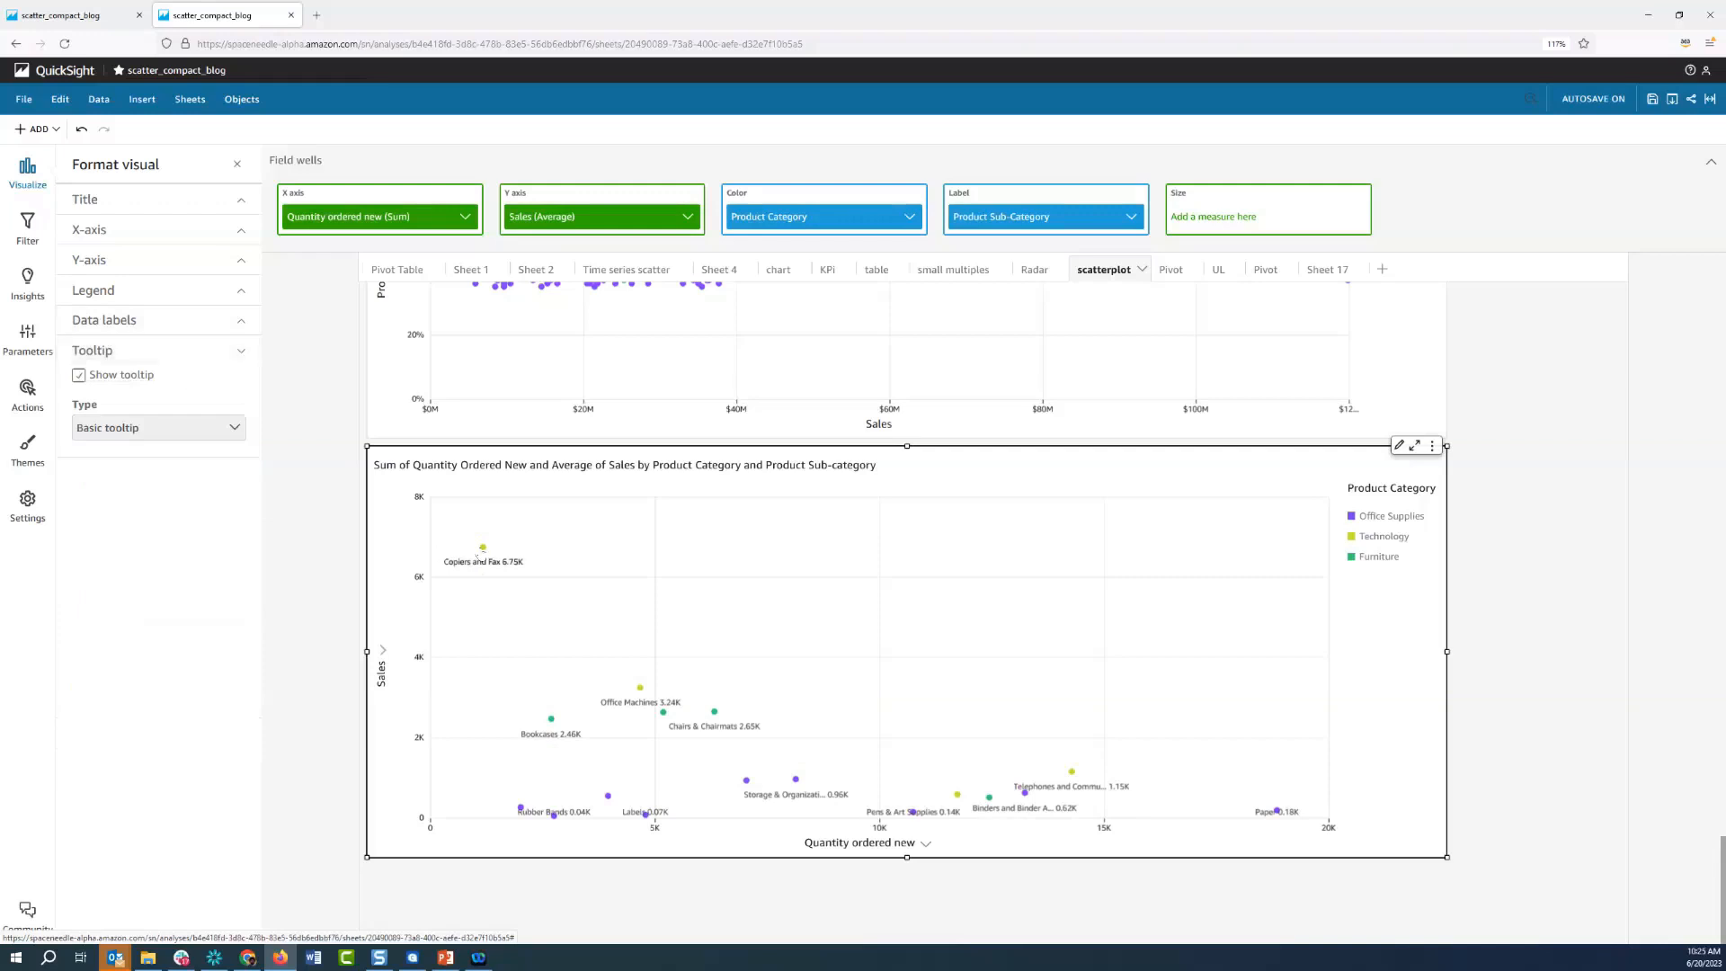
{"action": "mouse_move", "coordinate": [485, 552]}
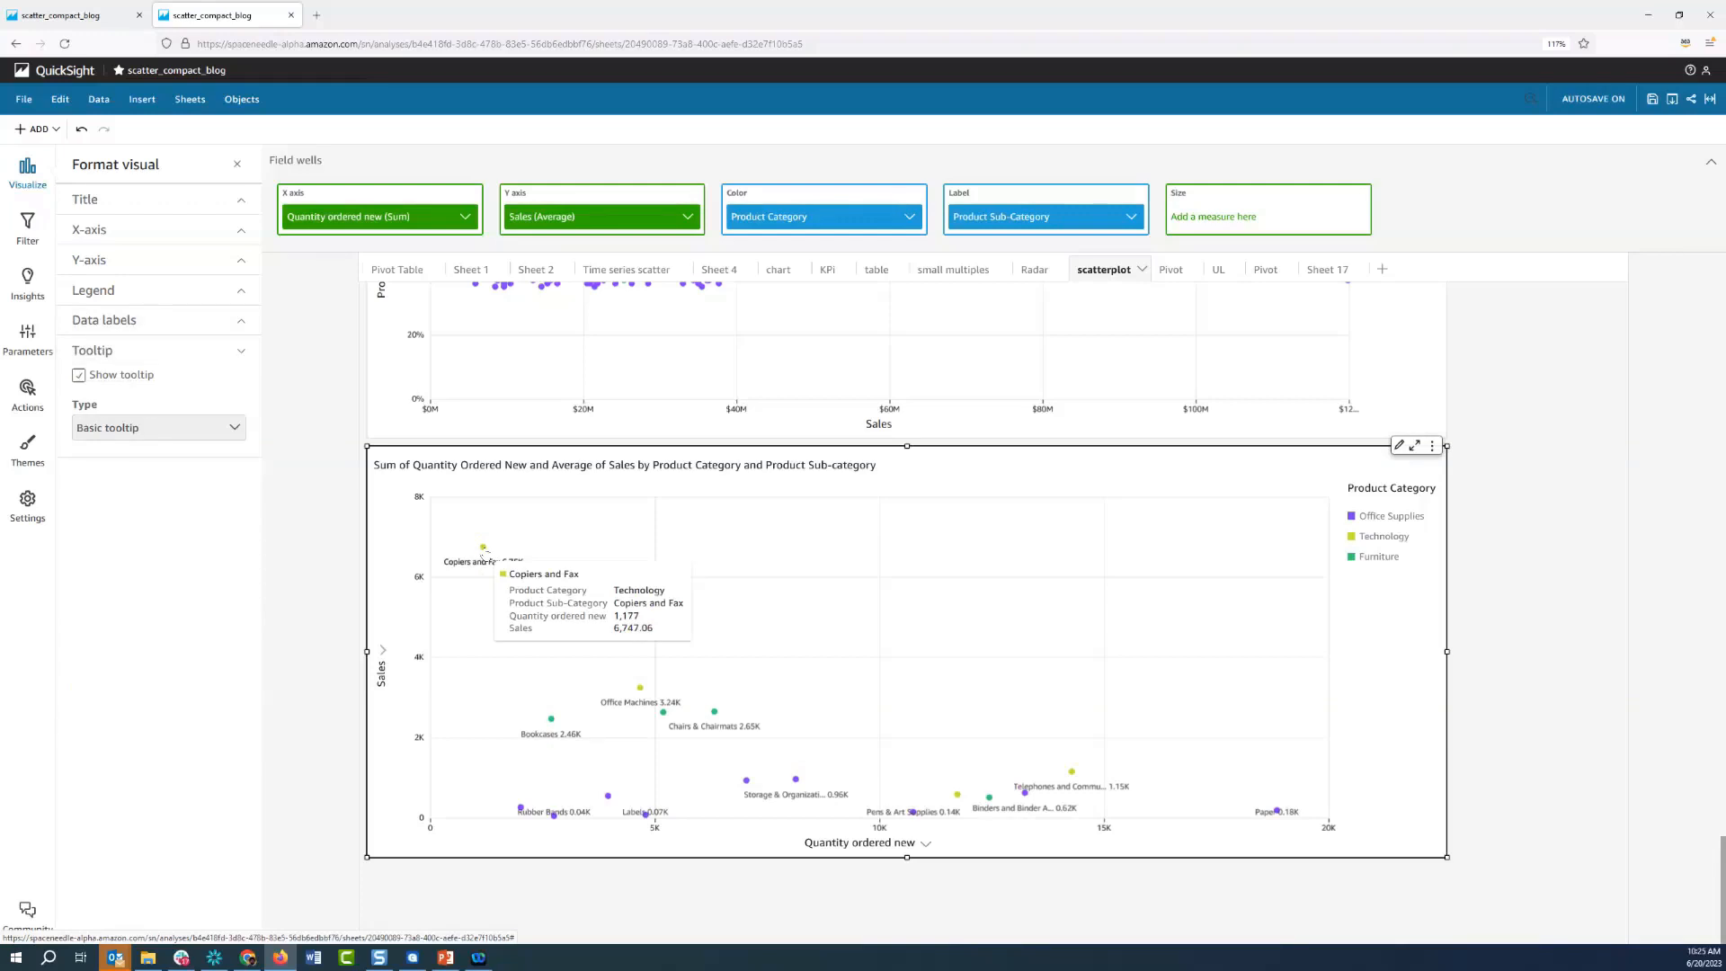
{"action": "left_click", "coordinate": [231, 430]}
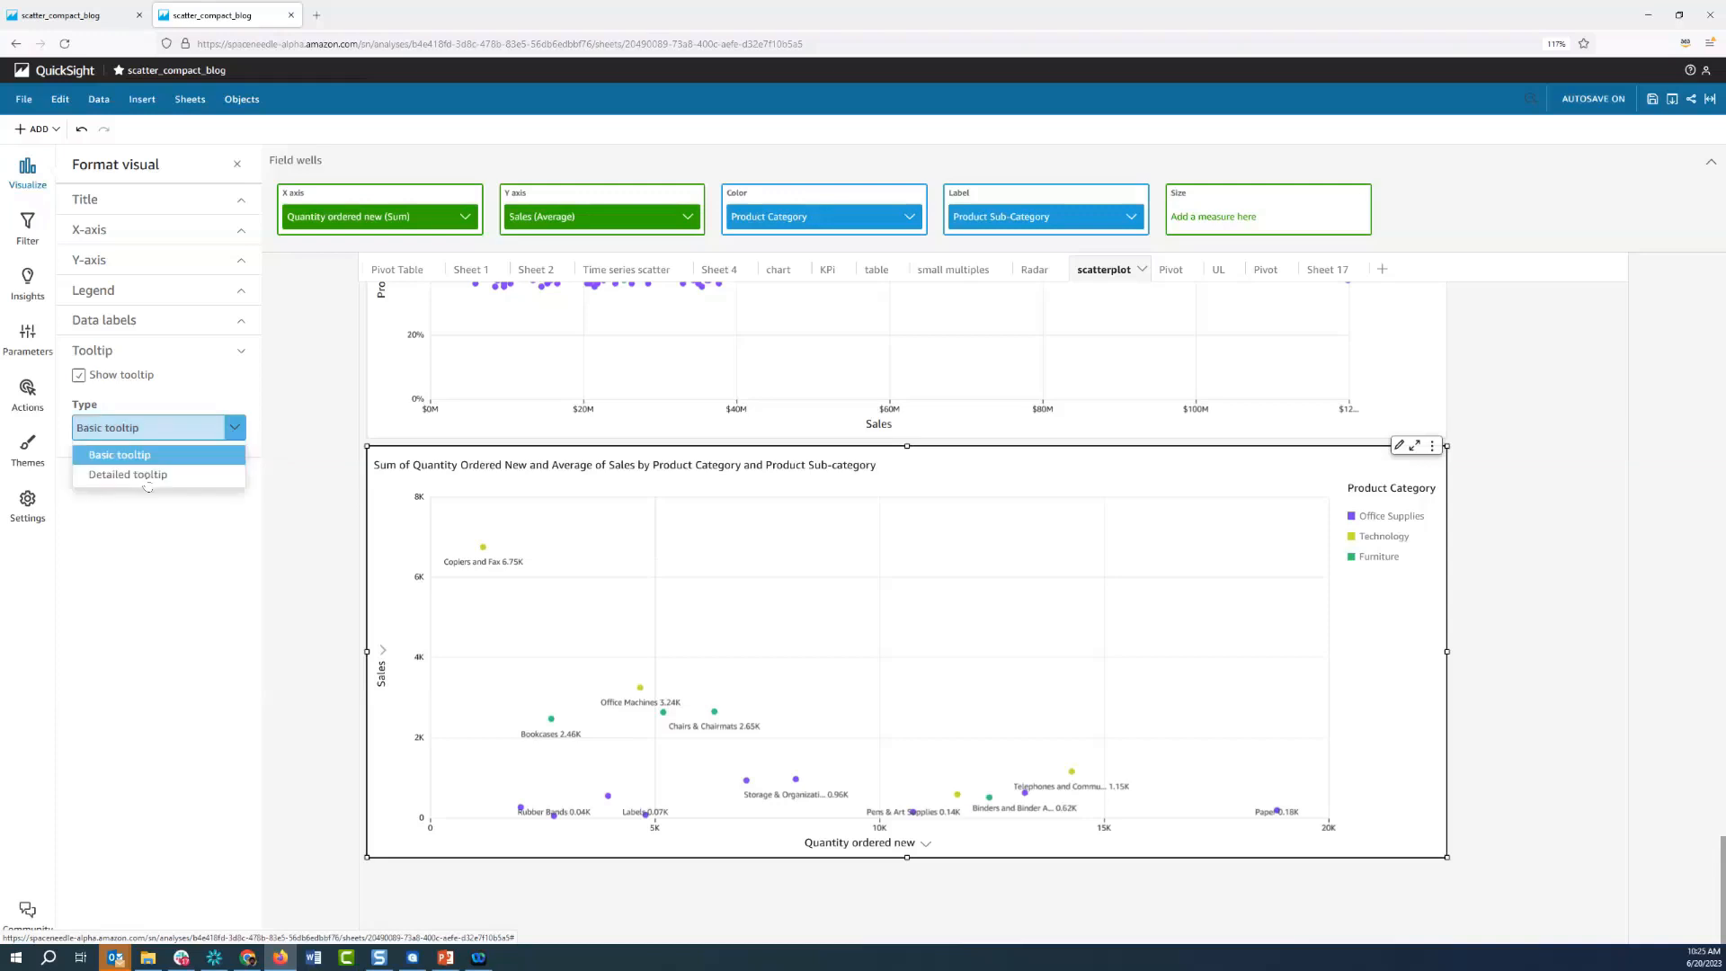
{"action": "left_click", "coordinate": [143, 477]}
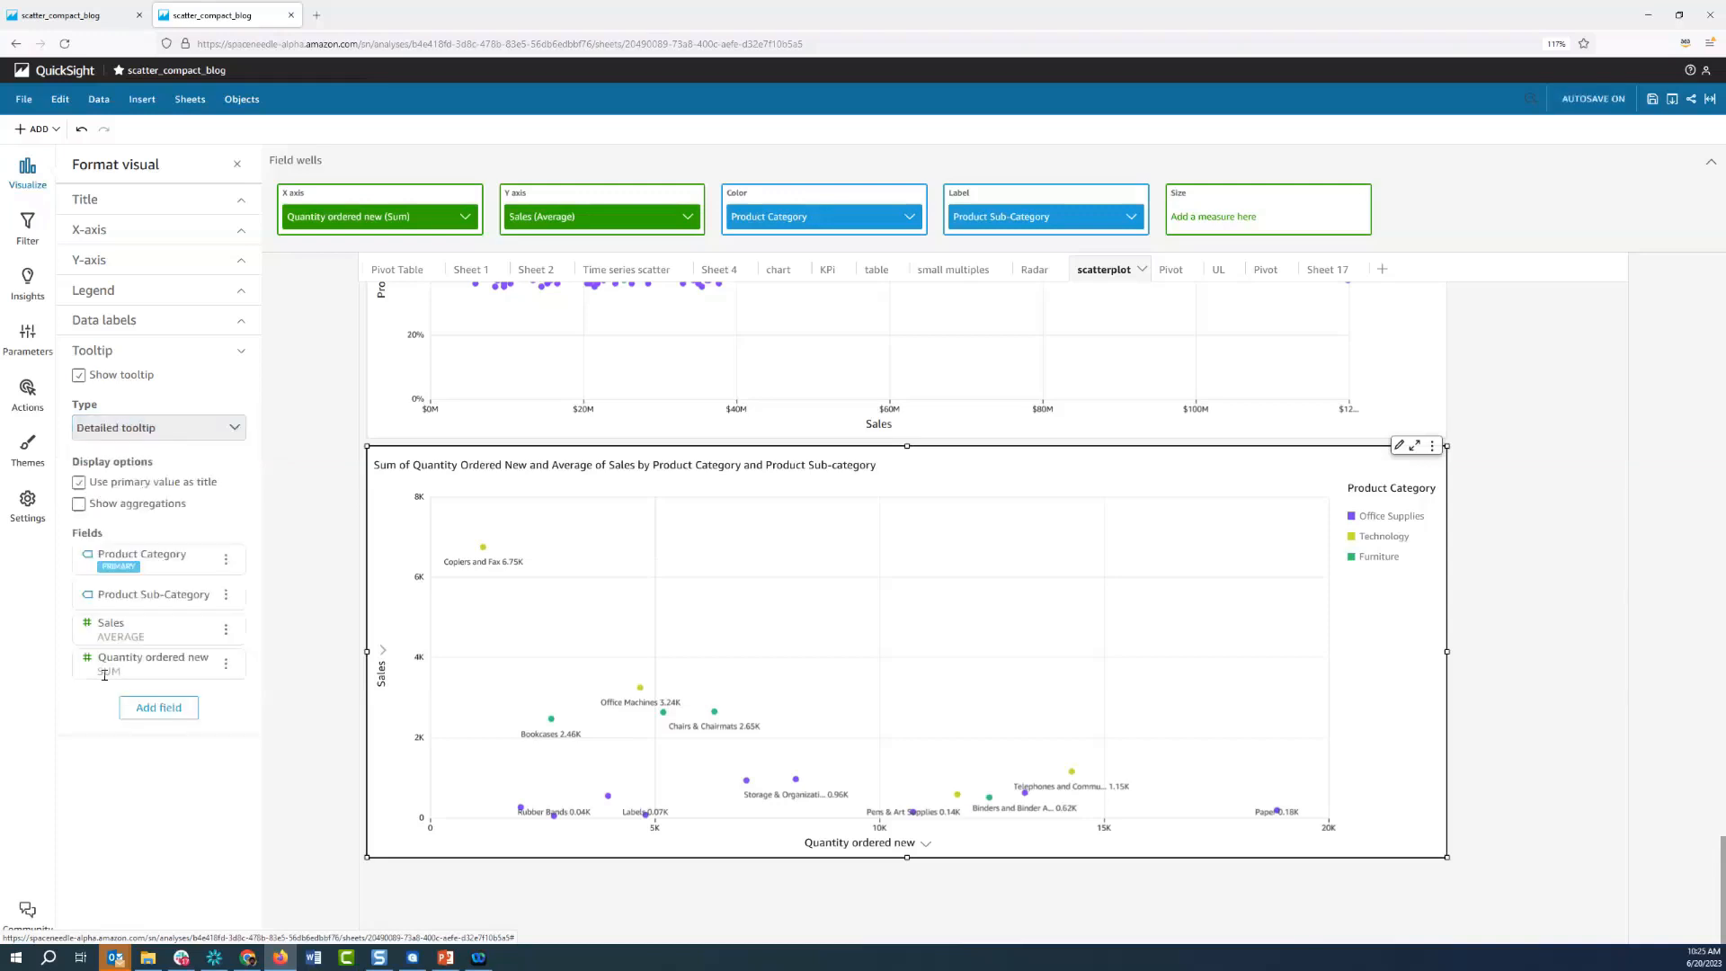
Add the Profit field with Sum aggregation to the detailed tooltip and check it on the Office Machines point
{"action": "left_click", "coordinate": [155, 708]}
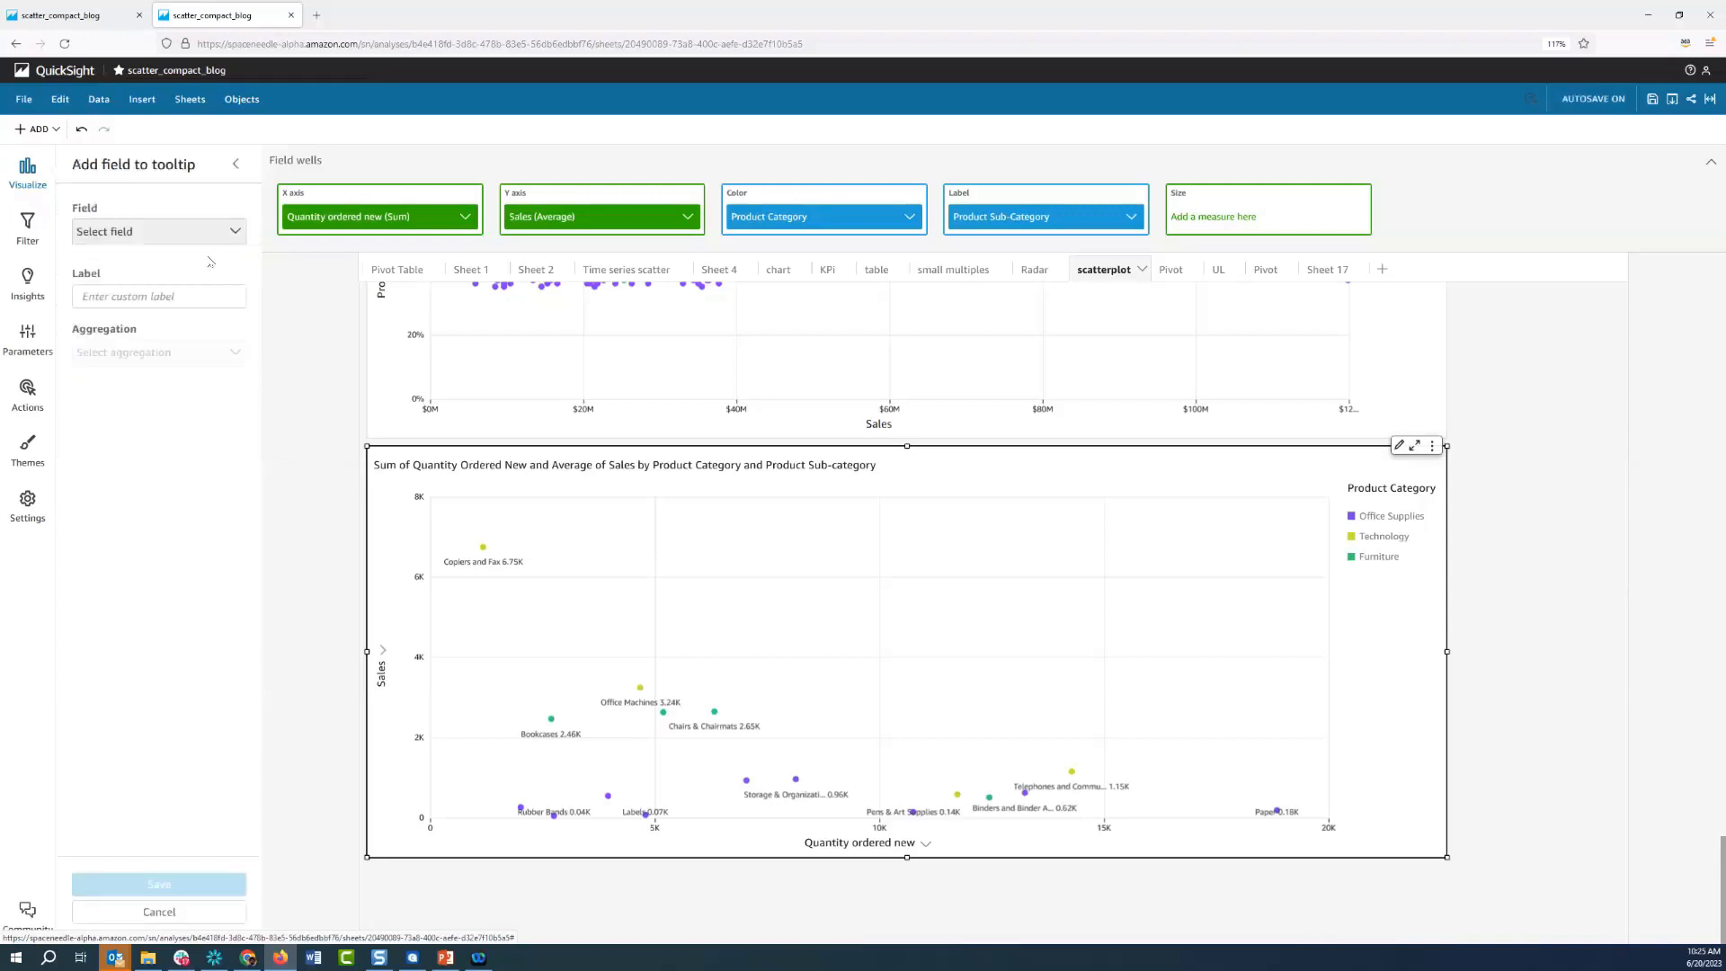
{"action": "left_click", "coordinate": [208, 232]}
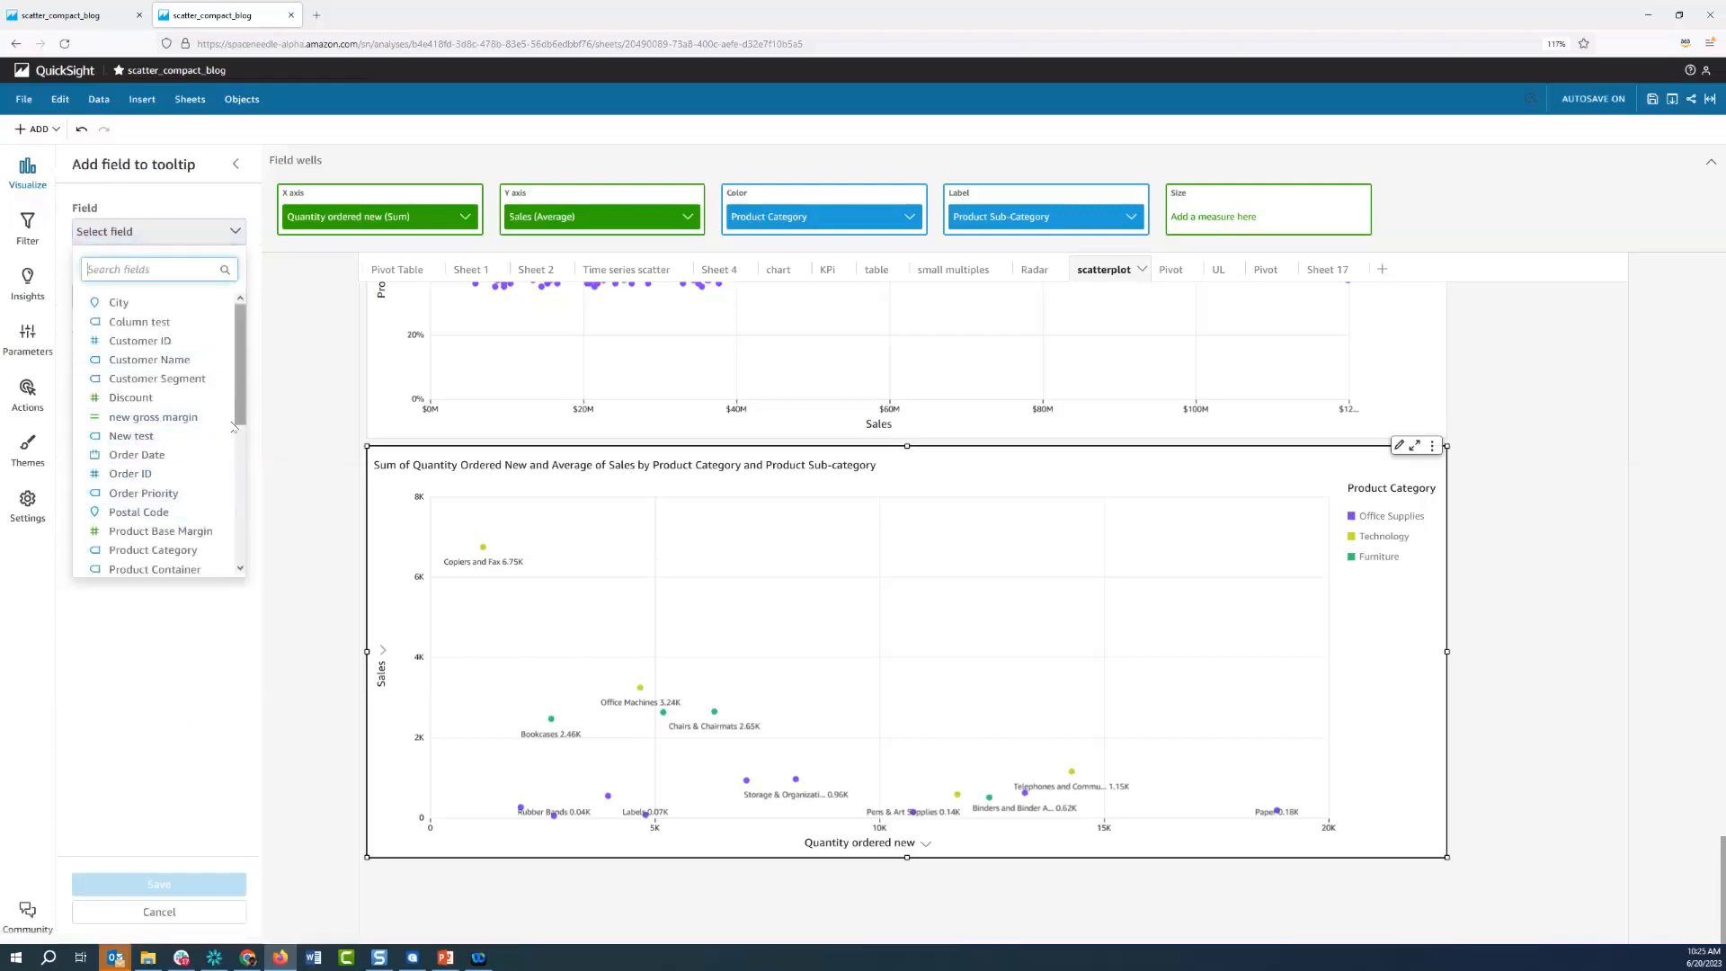
{"action": "scroll", "coordinate": [232, 427], "scroll_direction": "down", "scroll_amount": 2}
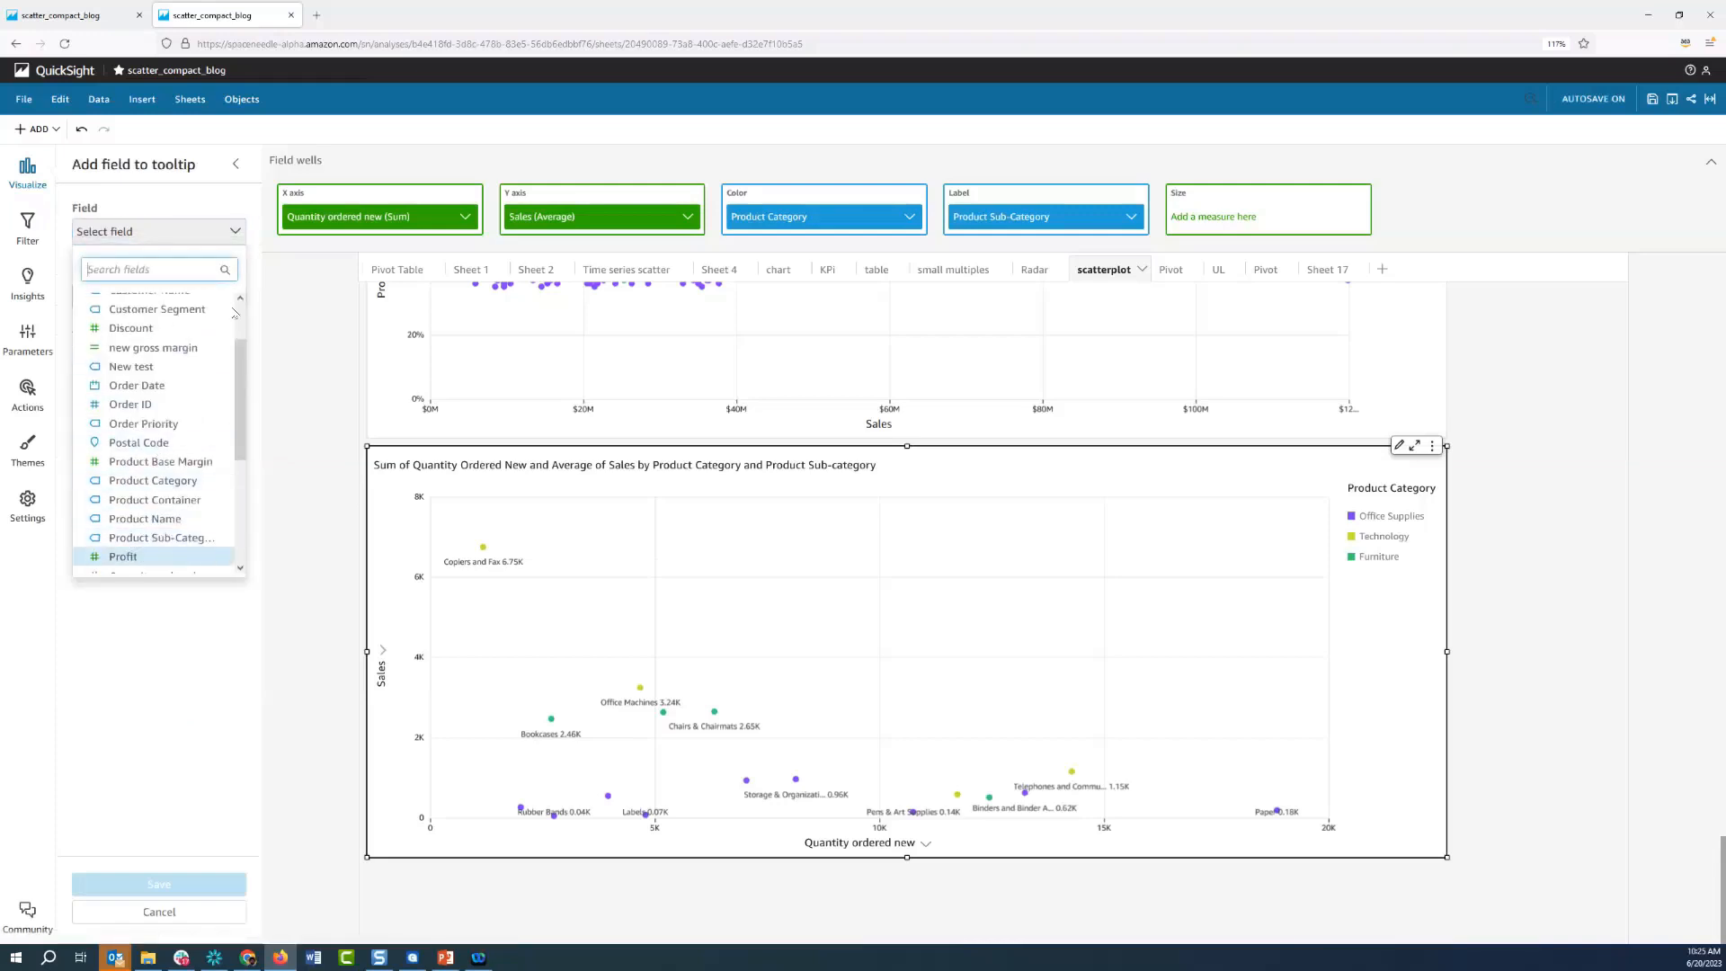
{"action": "left_click", "coordinate": [162, 556]}
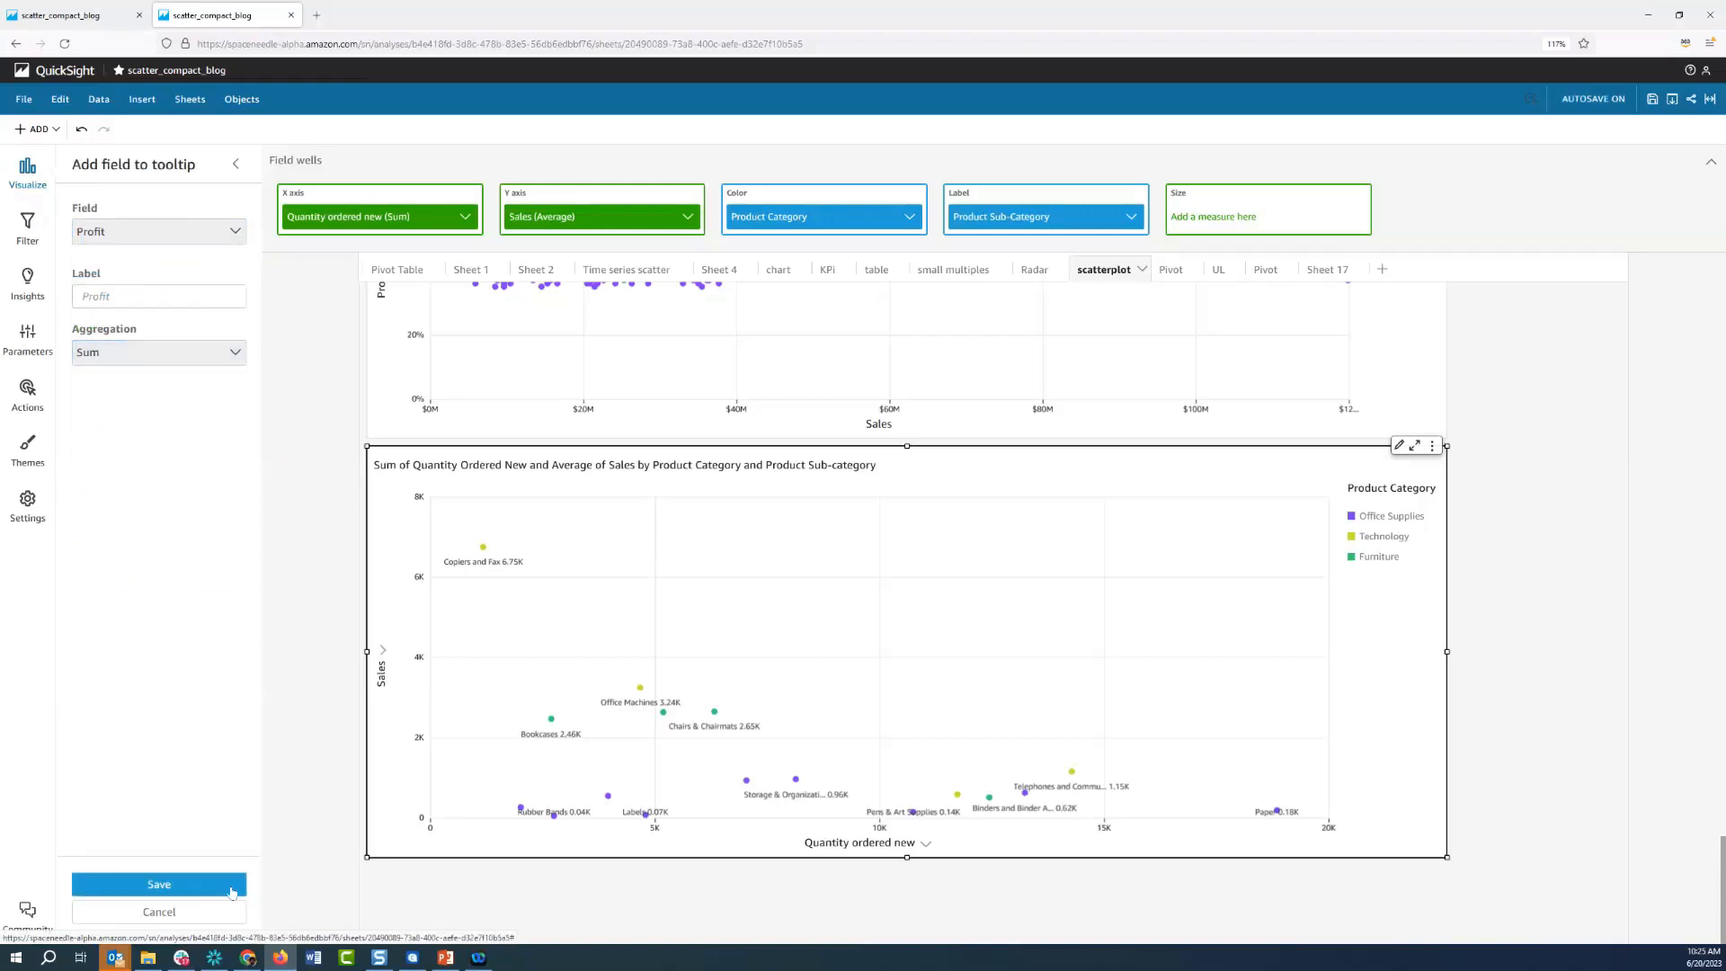
{"action": "left_click", "coordinate": [159, 885]}
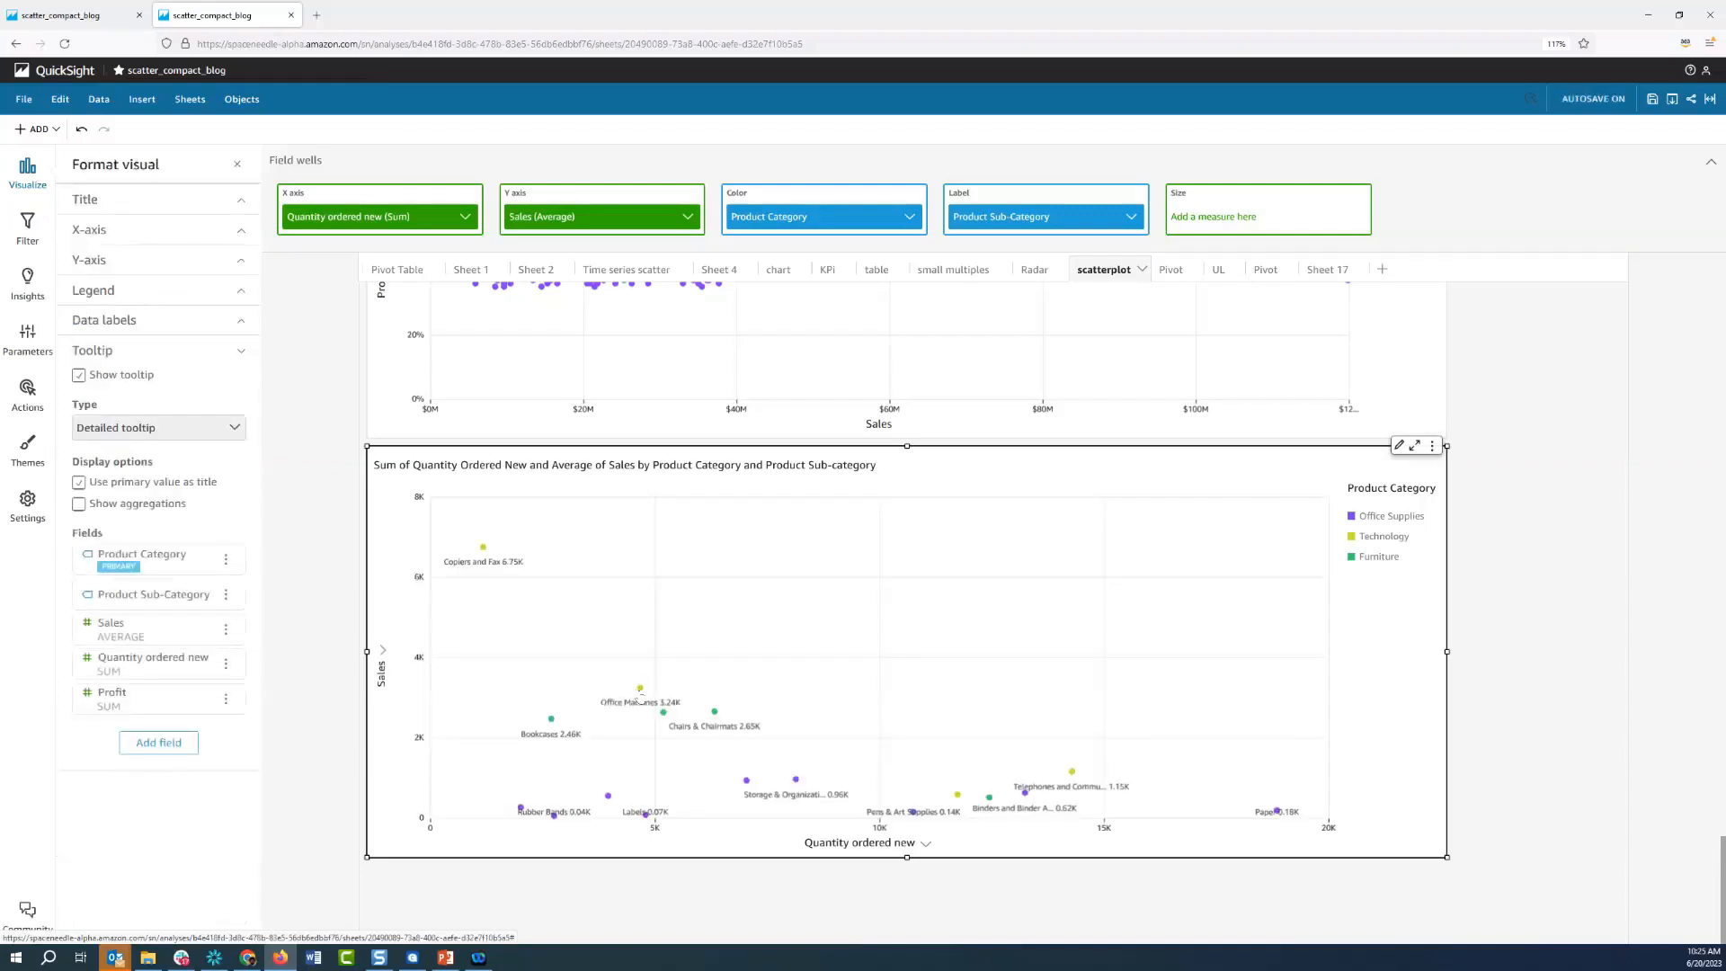
{"action": "mouse_move", "coordinate": [640, 693]}
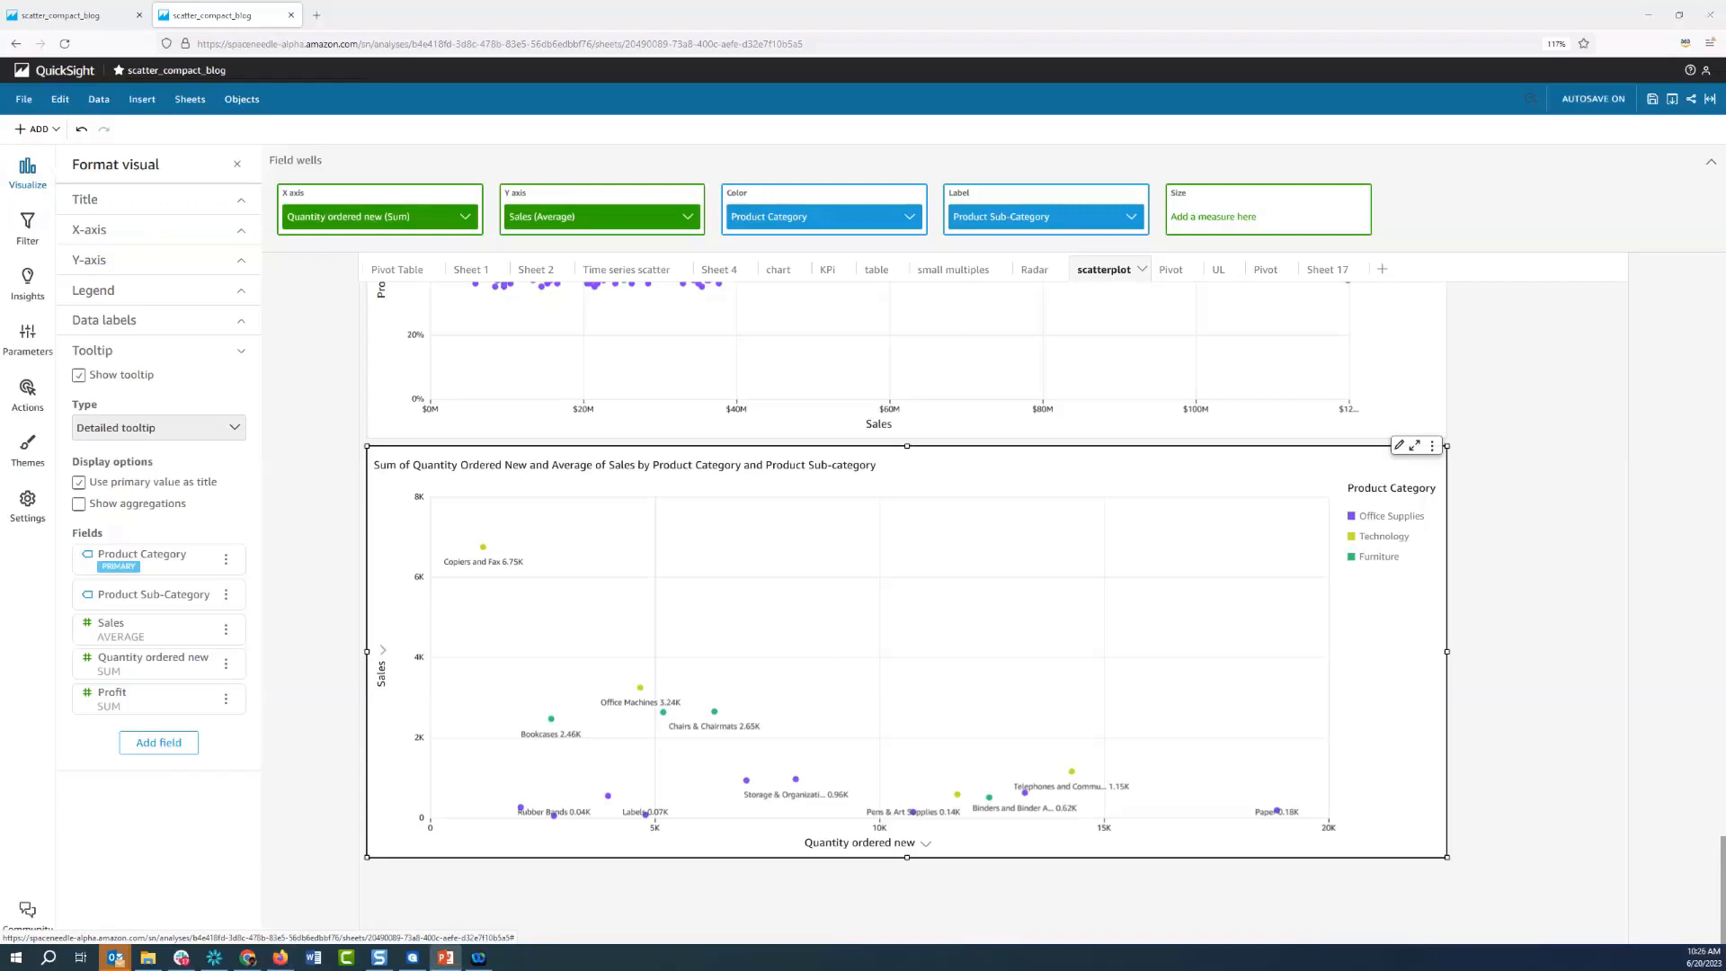
Switch to the PowerPoint slideshow and advance to the References slide
{"action": "left_click", "coordinate": [445, 957]}
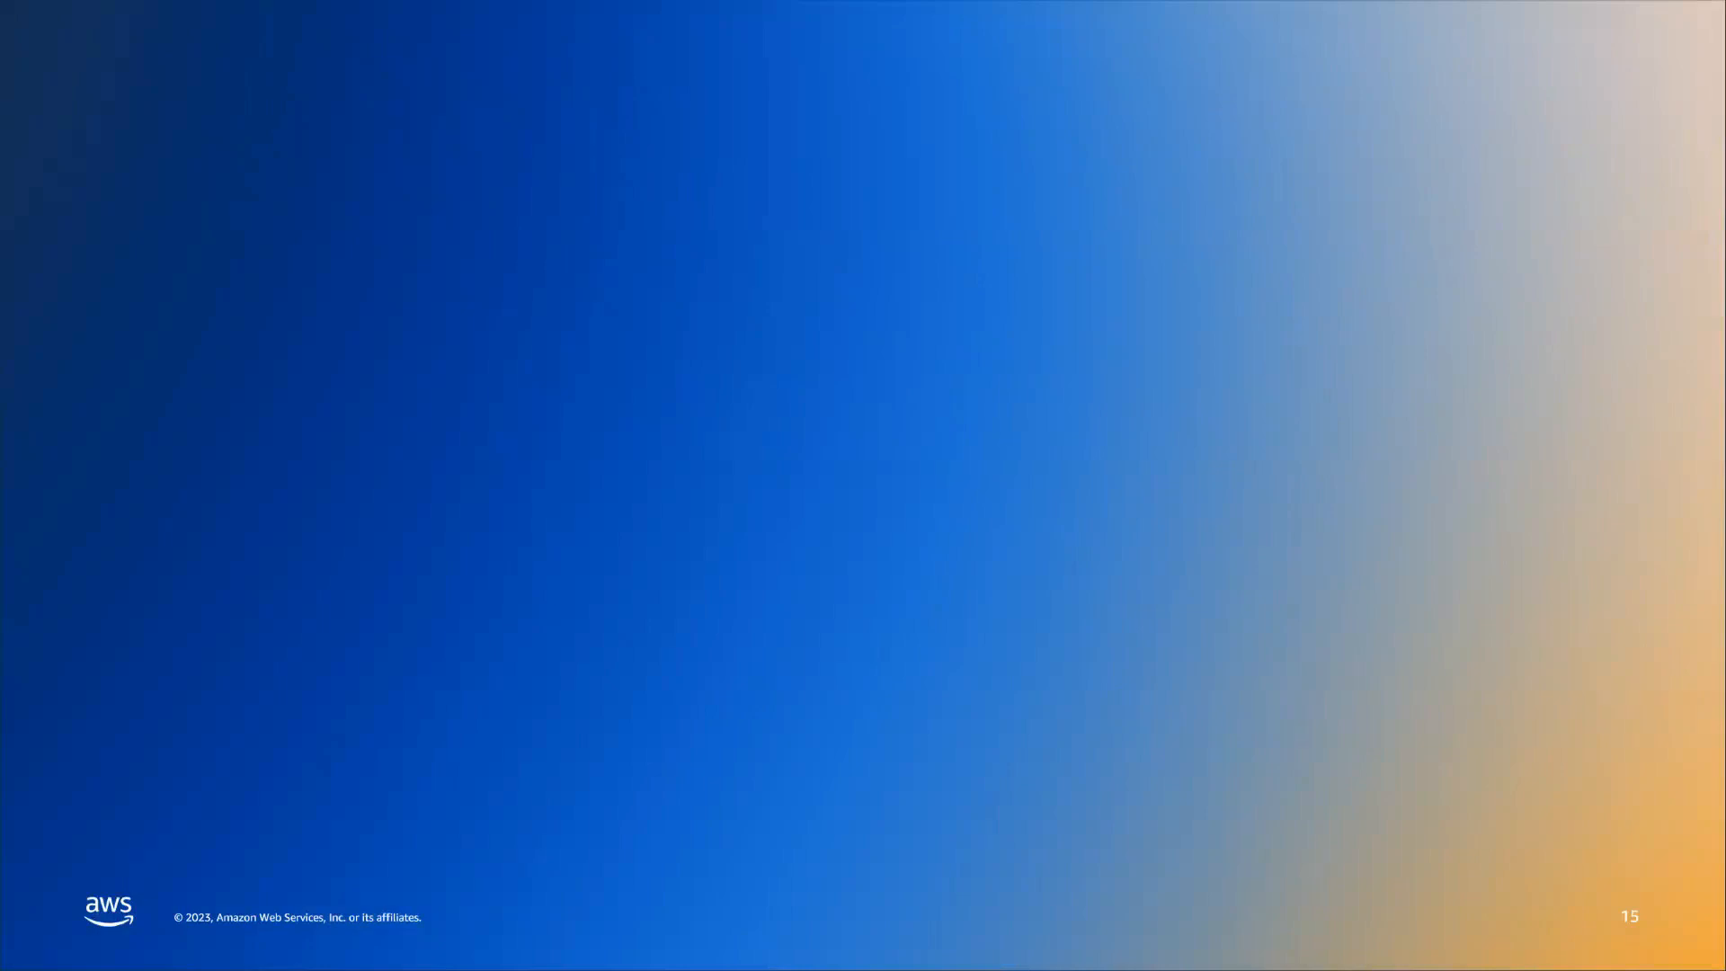
{"action": "key", "text": "Right"}
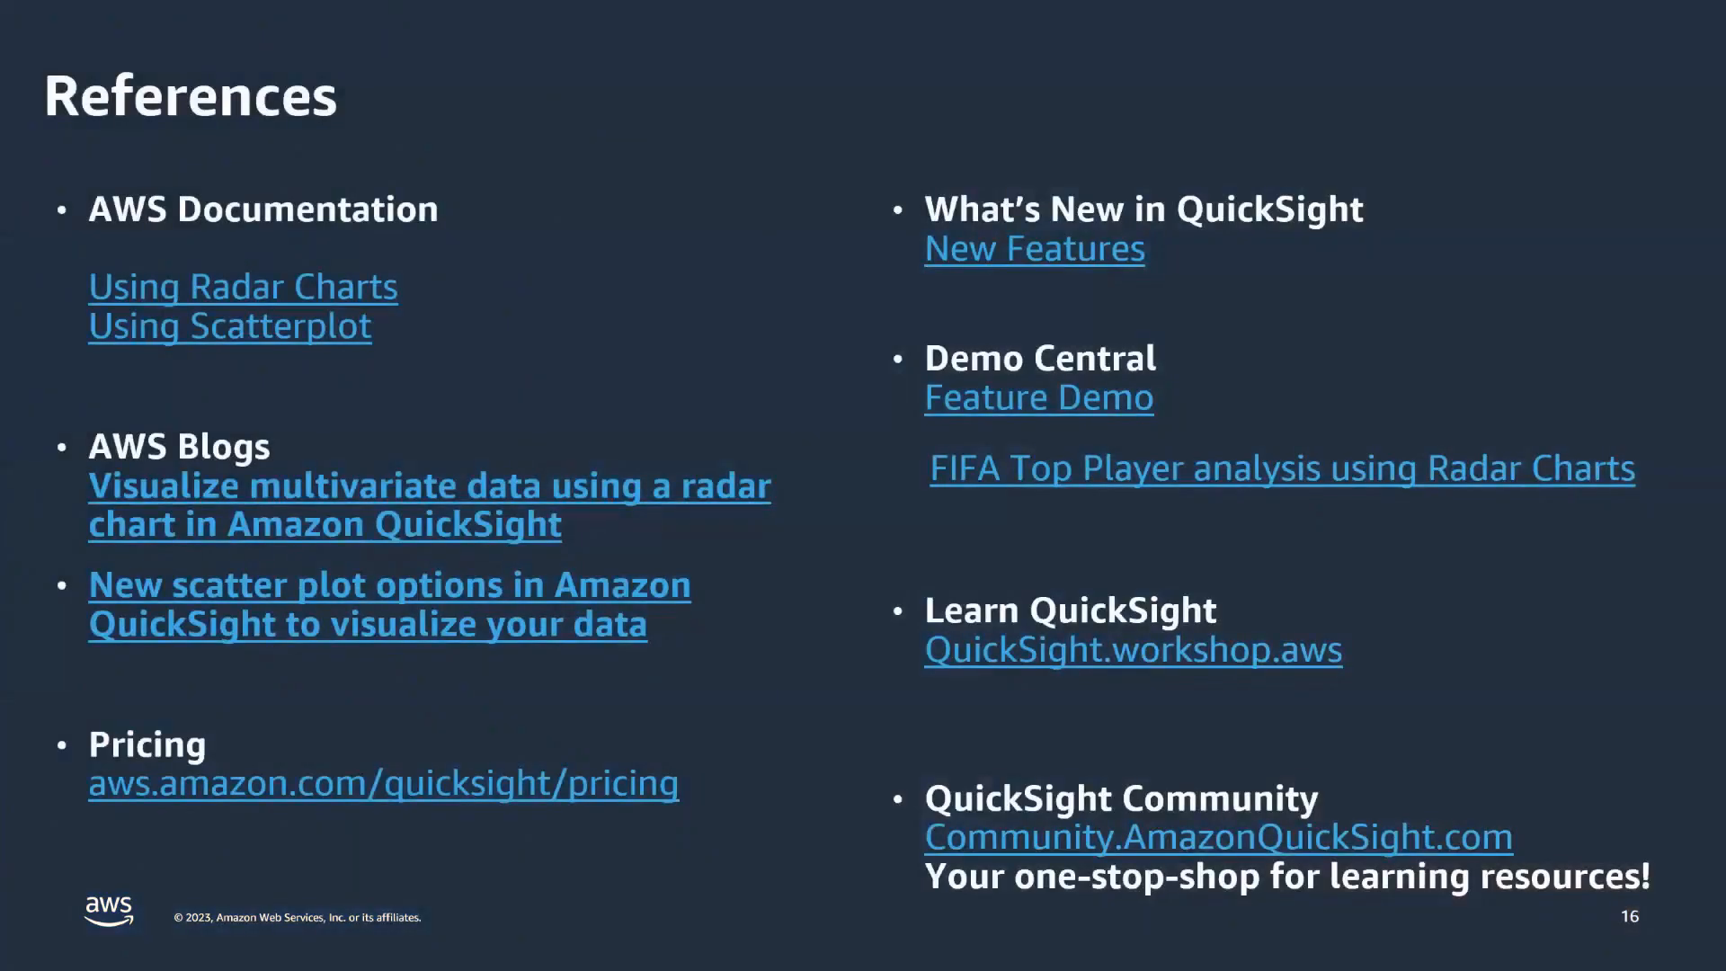